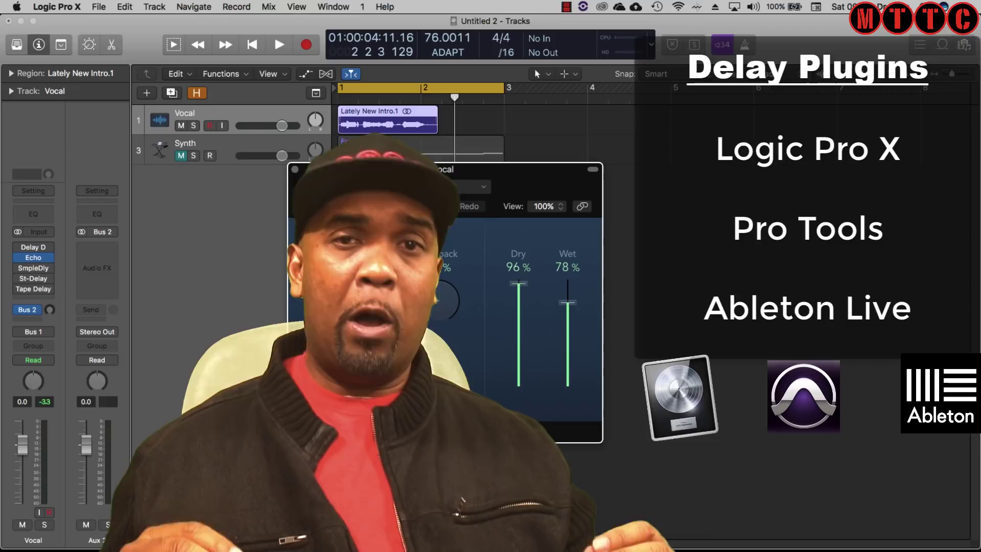
Reset the Echo feedback to 0% and play the vocal briefly.
{"action": "left_click", "coordinate": [437, 206]}
{"action": "key", "text": "space"}
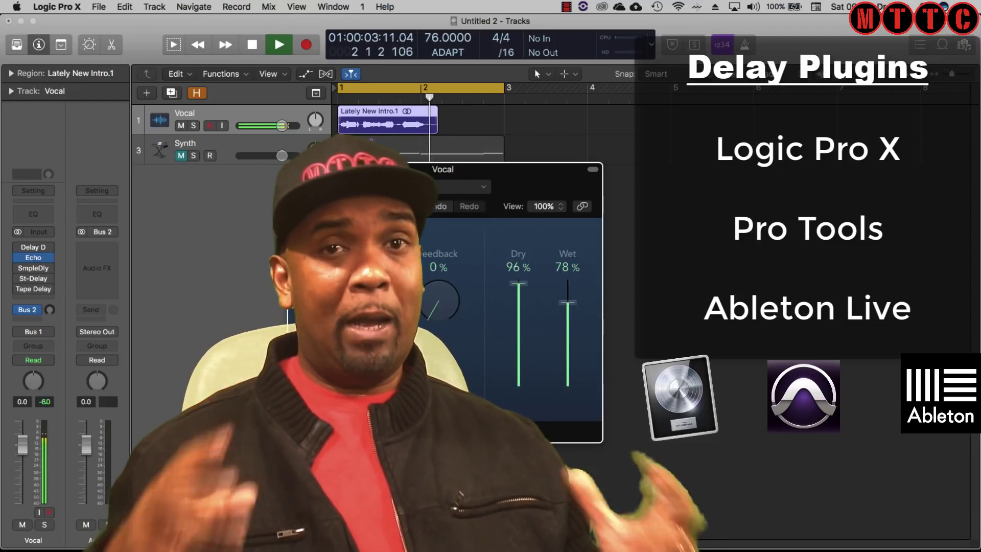
{"action": "key", "text": "space"}
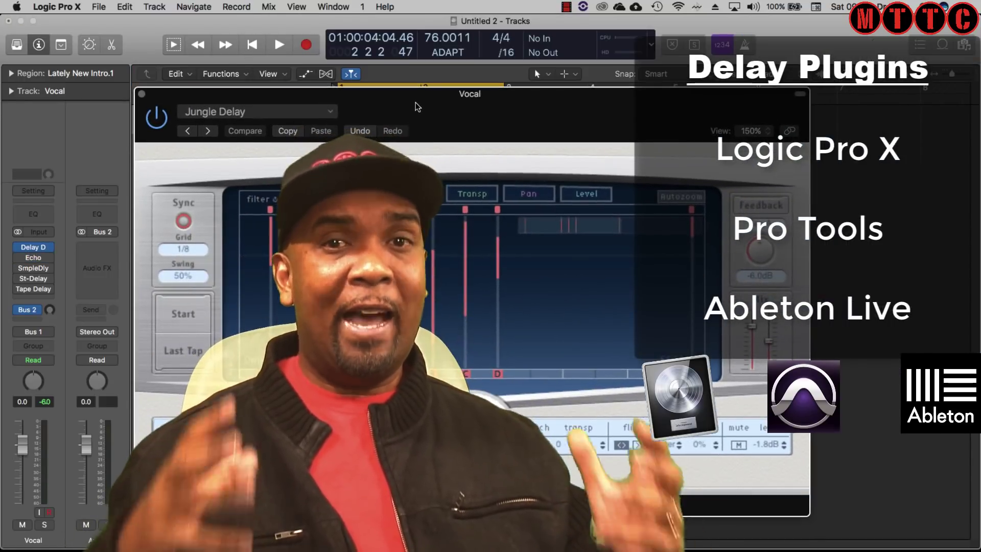
Browse Delay Designer presets and view the taps' resonance, transposition and level.
{"action": "left_click", "coordinate": [330, 111]}
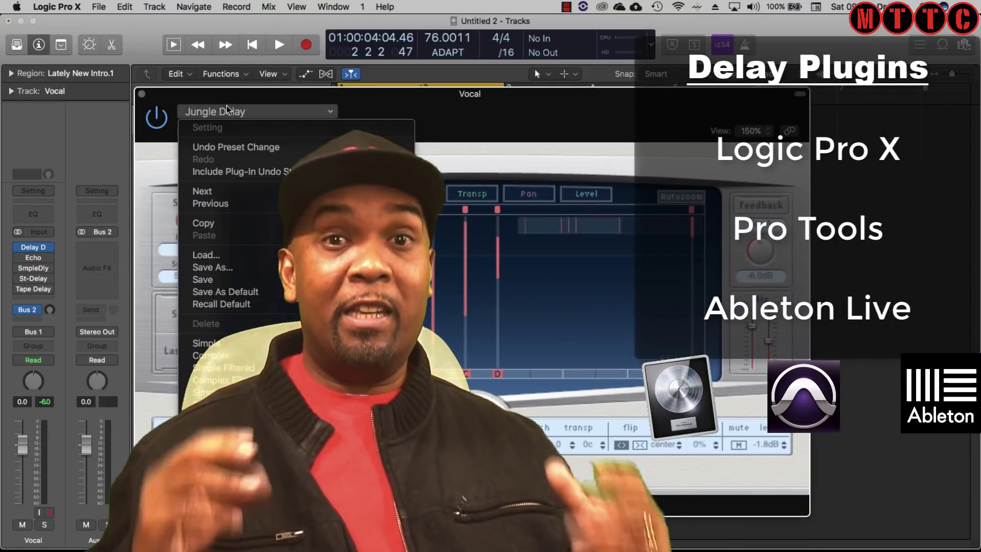
{"action": "mouse_move", "coordinate": [205, 343]}
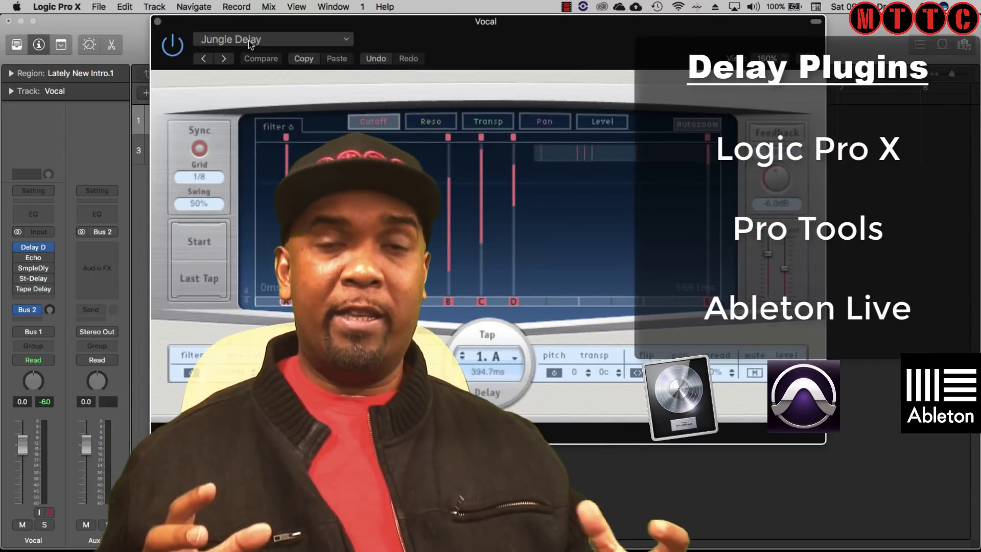
{"action": "left_click", "coordinate": [337, 39]}
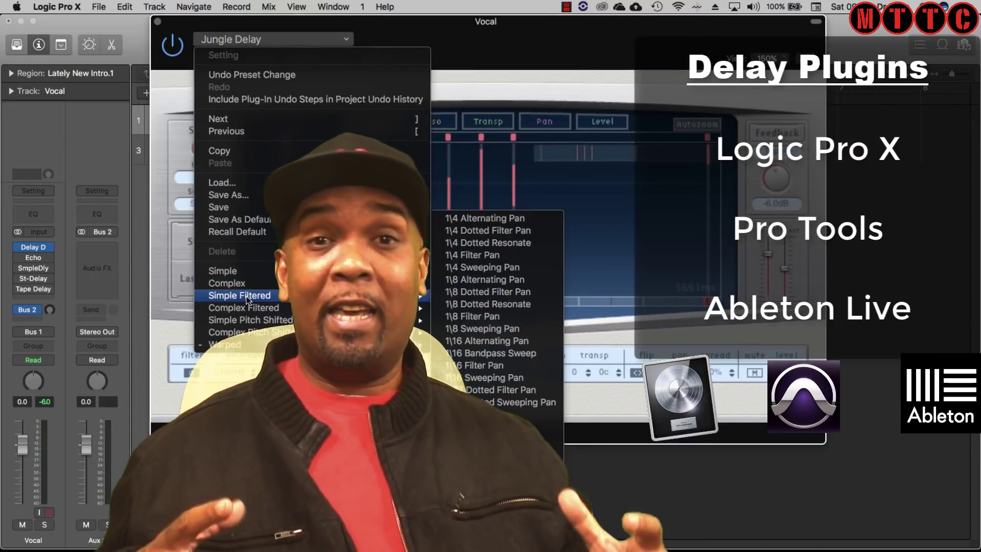
{"action": "mouse_move", "coordinate": [250, 309]}
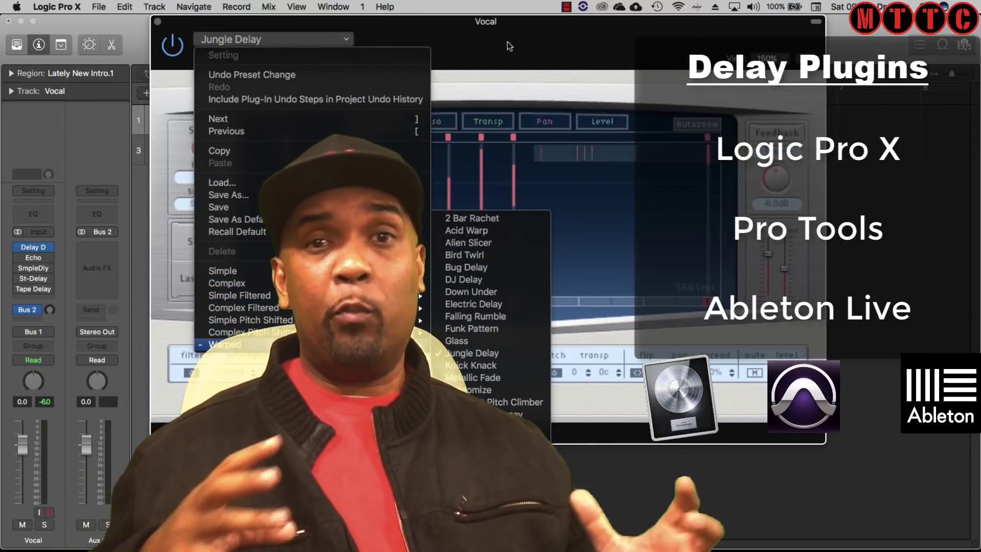
{"action": "left_click", "coordinate": [534, 43]}
{"action": "left_click_drag", "start_coordinate": [533, 43], "coordinate": [527, 43]}
{"action": "left_click", "coordinate": [419, 121]}
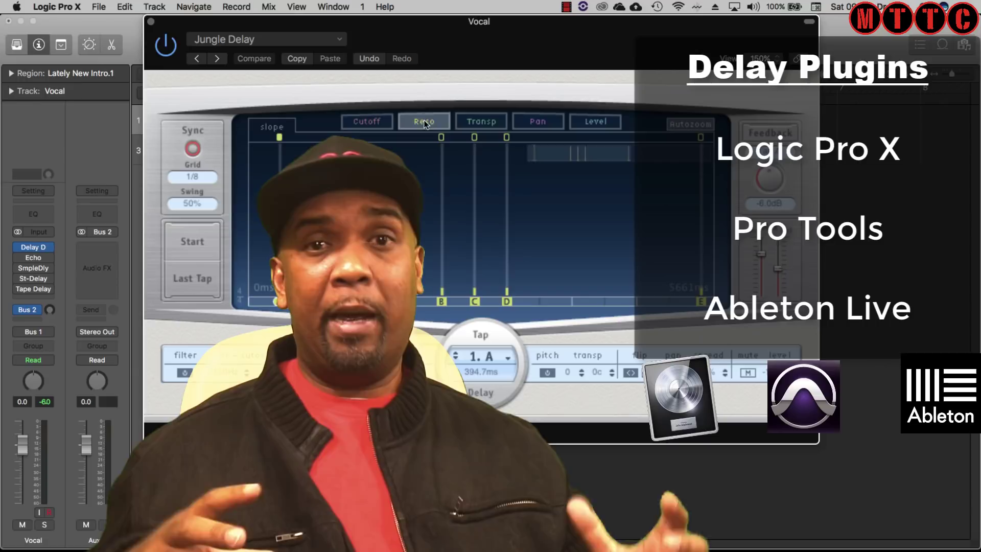
{"action": "left_click", "coordinate": [482, 118]}
{"action": "left_click", "coordinate": [596, 121]}
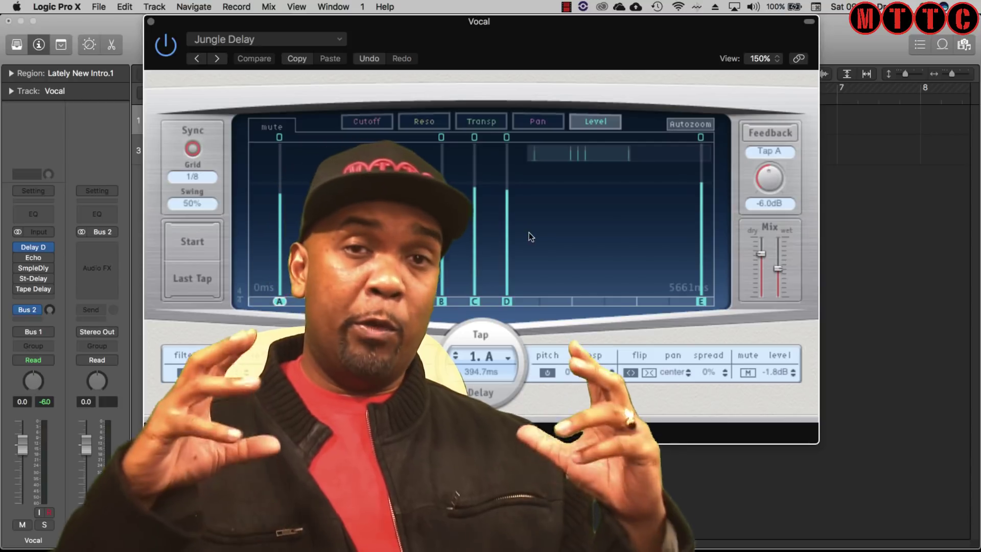
Try the 1\4 Alternating Pan preset, then load 1\16 Filter Pan from Simple Filtered.
{"action": "left_click", "coordinate": [258, 40]}
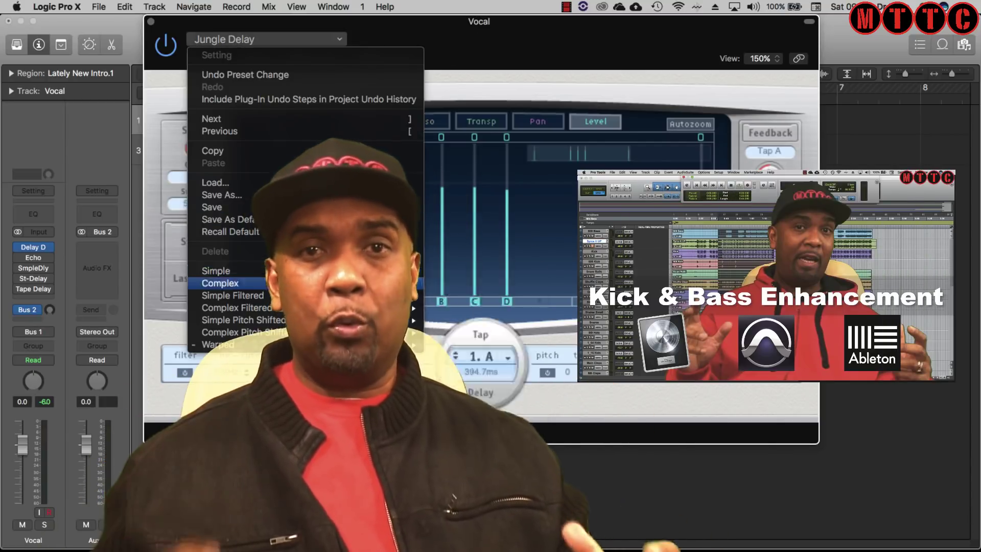
{"action": "left_click", "coordinate": [515, 272]}
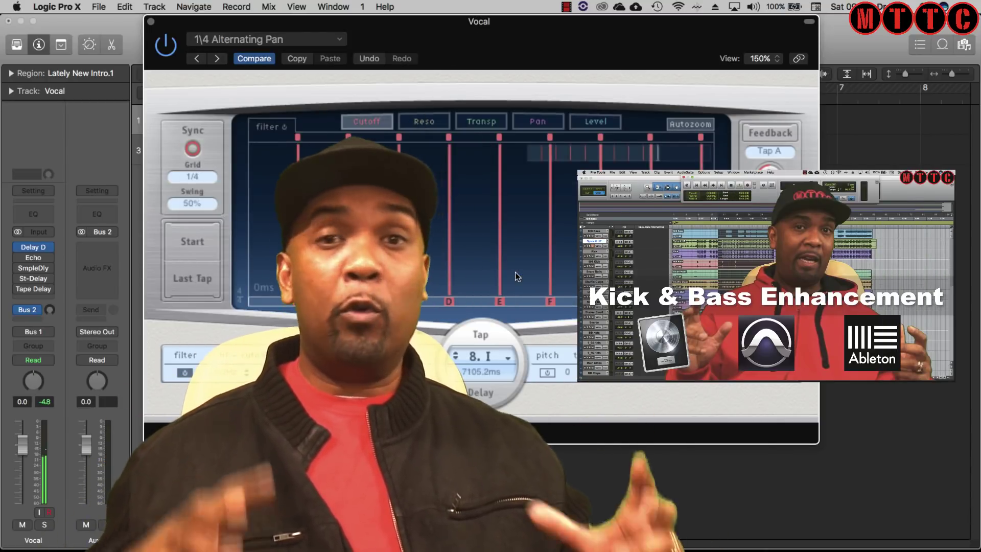
{"action": "left_click", "coordinate": [258, 39]}
{"action": "mouse_move", "coordinate": [257, 292]}
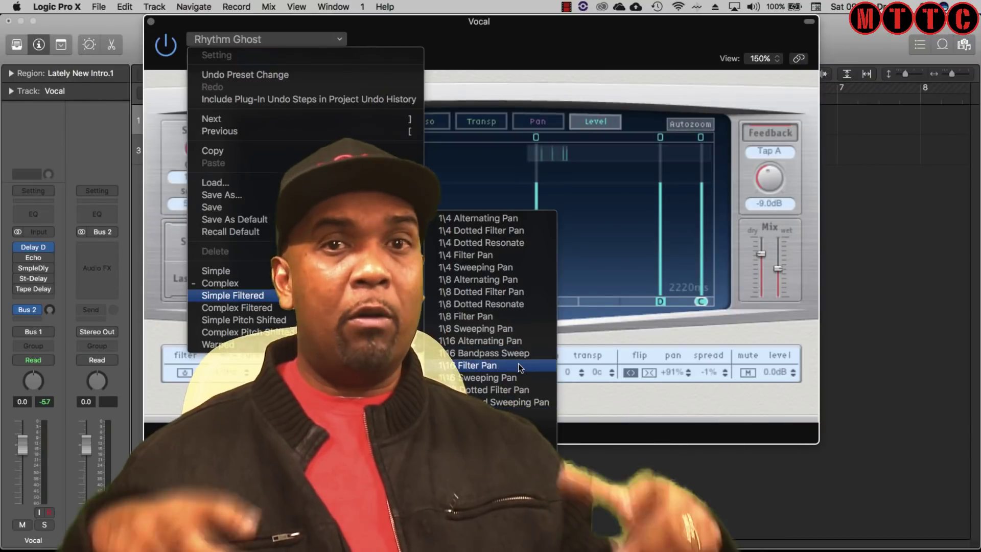
{"action": "left_click", "coordinate": [519, 365]}
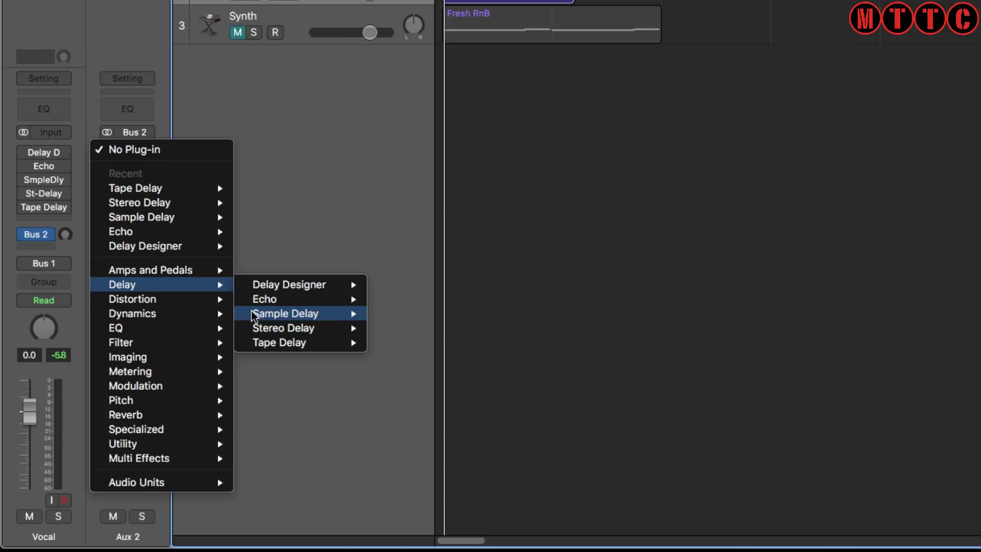
Browse the Delay plug-in submenu listing Sample Delay, Stereo Delay and Tape Delay.
{"action": "mouse_move", "coordinate": [254, 315]}
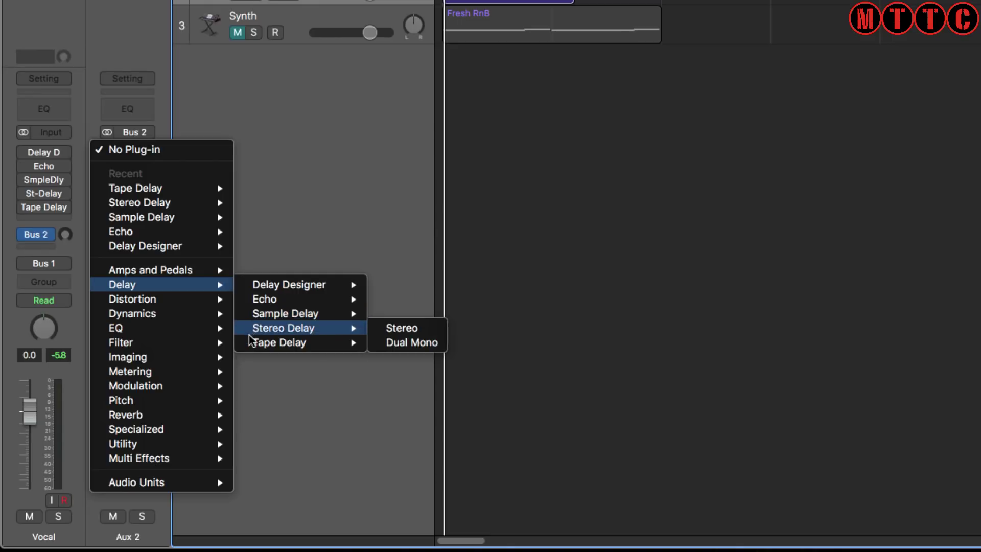
{"action": "mouse_move", "coordinate": [250, 342]}
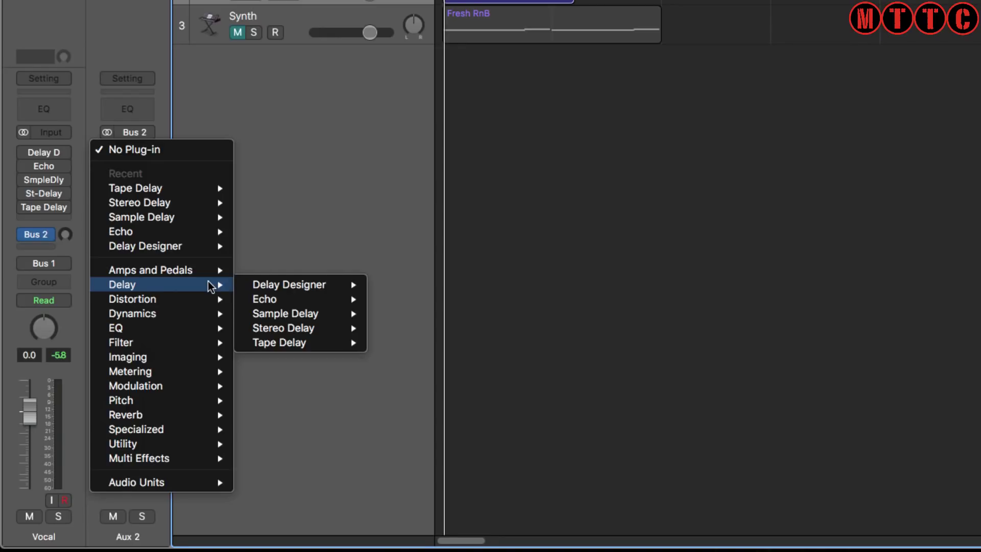
Dismiss the plug-in list without inserting anything and play the project briefly.
{"action": "key", "text": "Escape"}
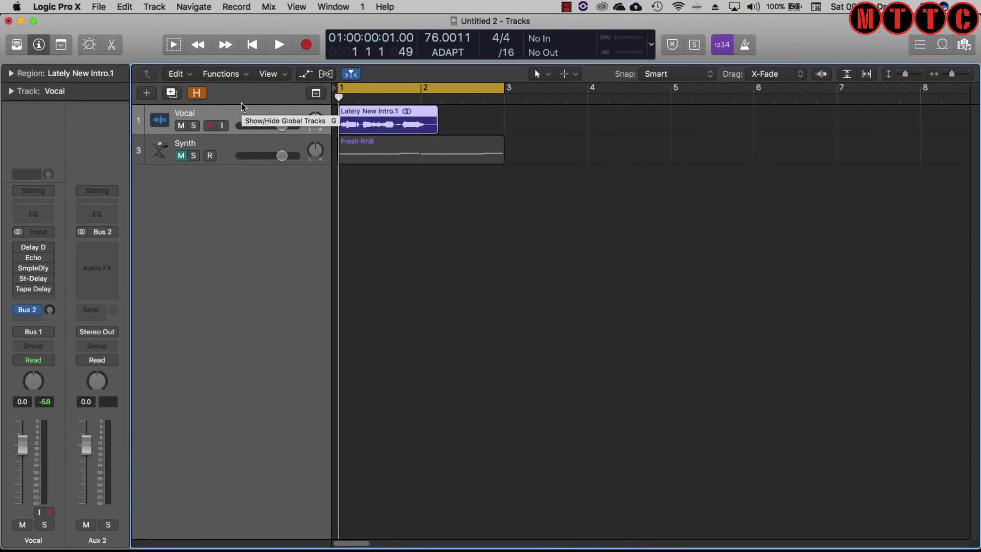
{"action": "key", "text": "space"}
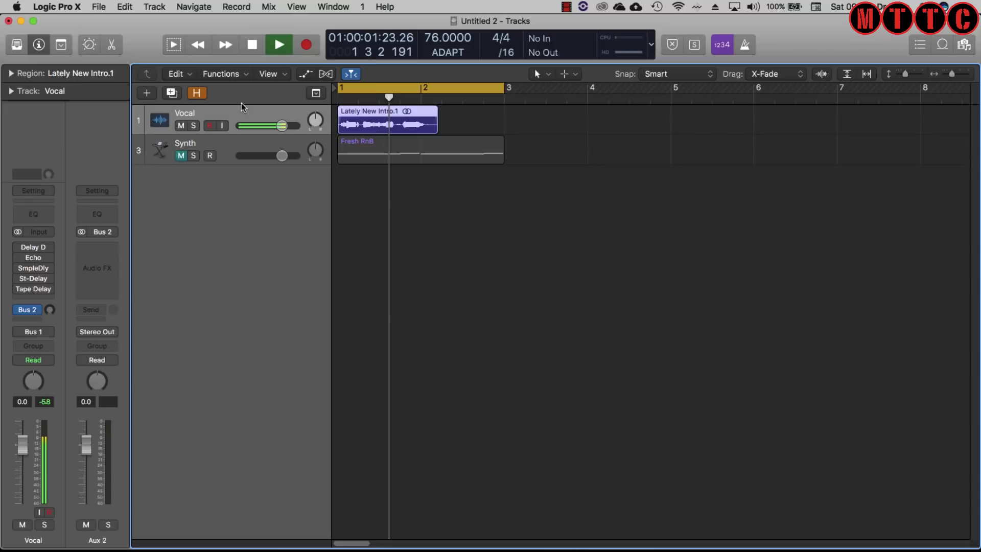
{"action": "key", "text": "space"}
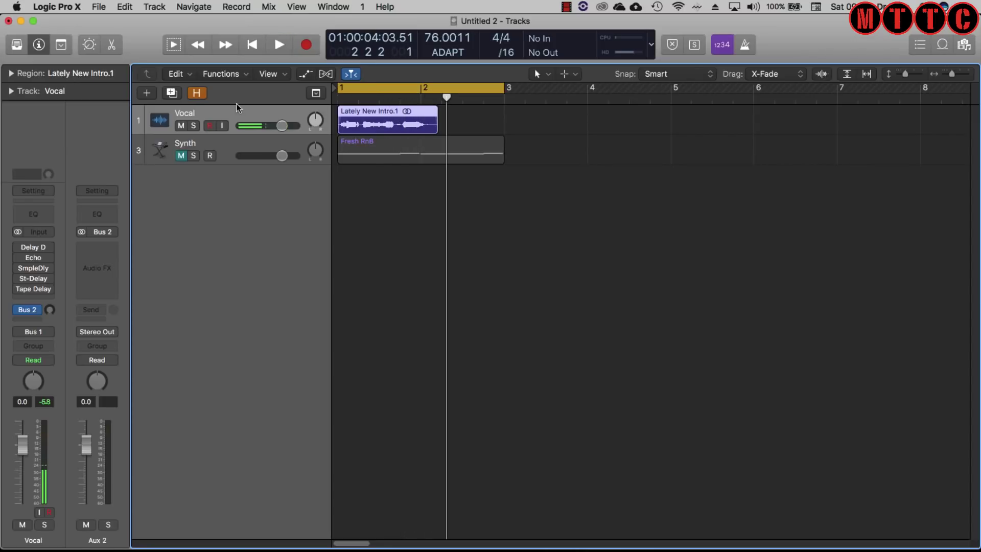
Recall the Tape Delay's Factory Default (1/4 note, 16% feedback, 30% wet) and audition it.
{"action": "left_click", "coordinate": [34, 288]}
{"action": "left_click", "coordinate": [364, 39]}
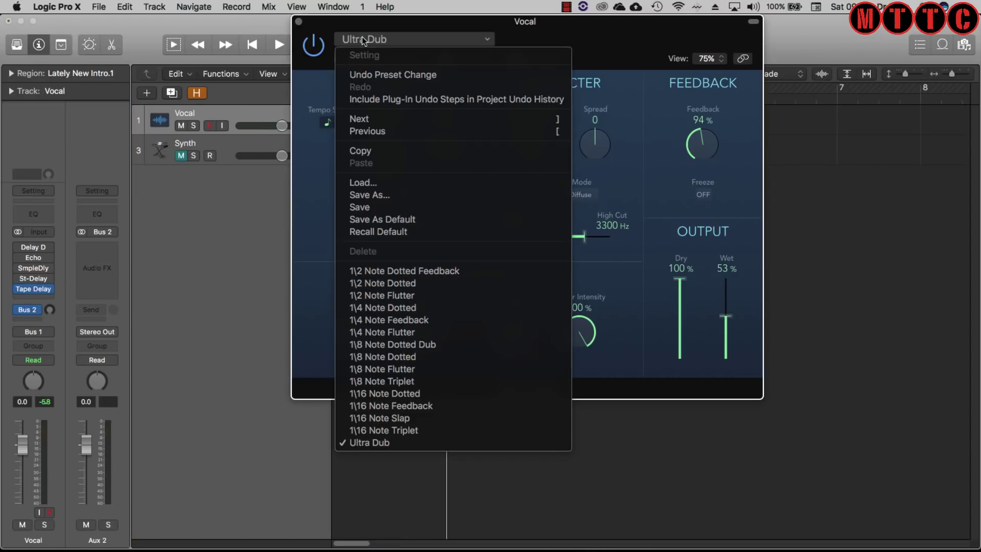
{"action": "left_click", "coordinate": [378, 231]}
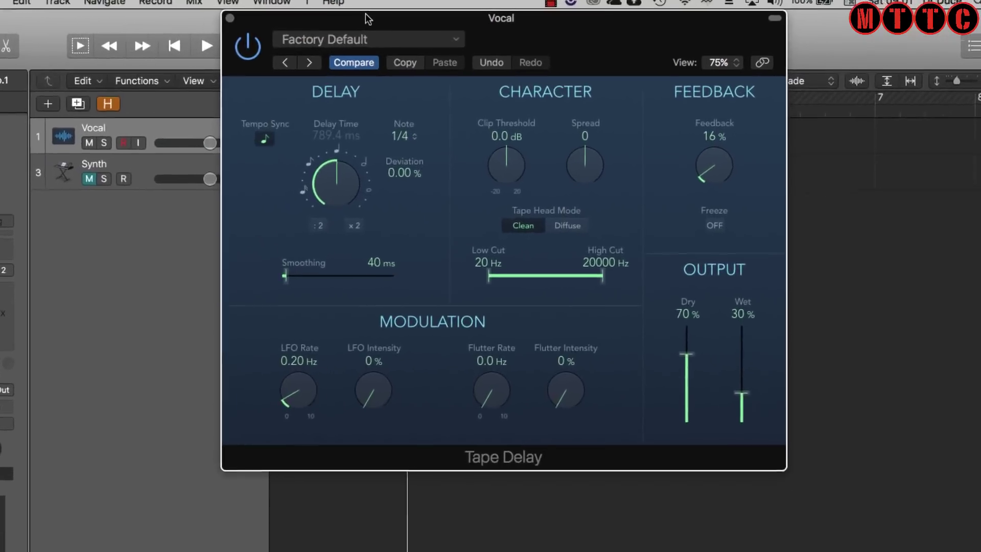
{"action": "key", "text": "space"}
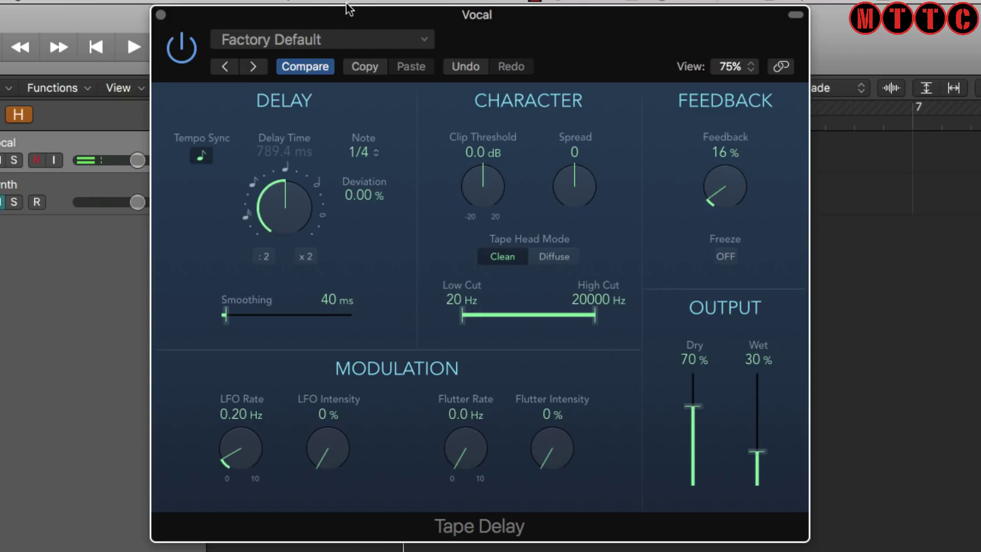
{"action": "left_click_drag", "start_coordinate": [345, 13], "coordinate": [280, 15]}
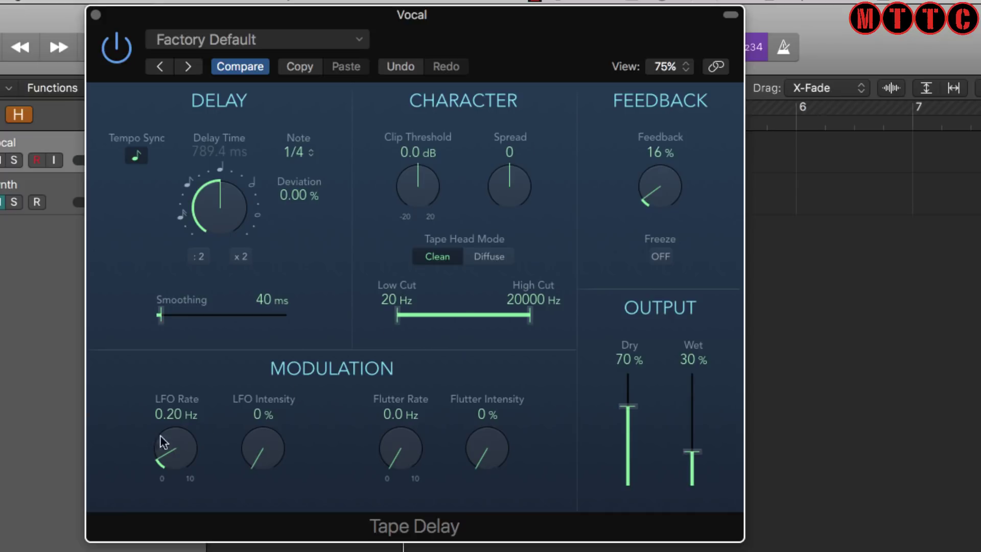
{"action": "left_click_drag", "start_coordinate": [558, 59], "coordinate": [563, 59]}
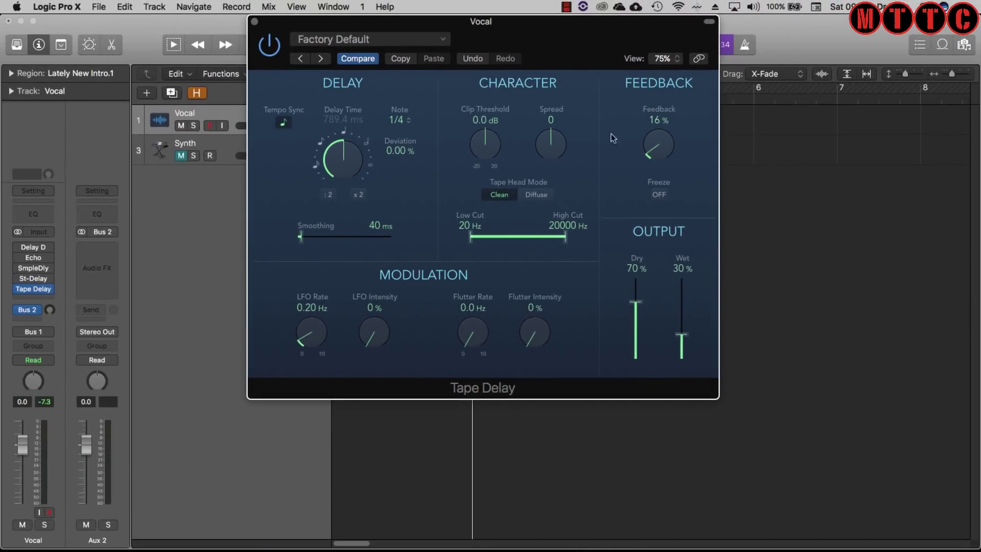
Try Tape Delay display sizes 50%, 150% and 125%, settling on 100%.
{"action": "left_click", "coordinate": [671, 52]}
{"action": "left_click", "coordinate": [677, 106]}
{"action": "left_click", "coordinate": [559, 116]}
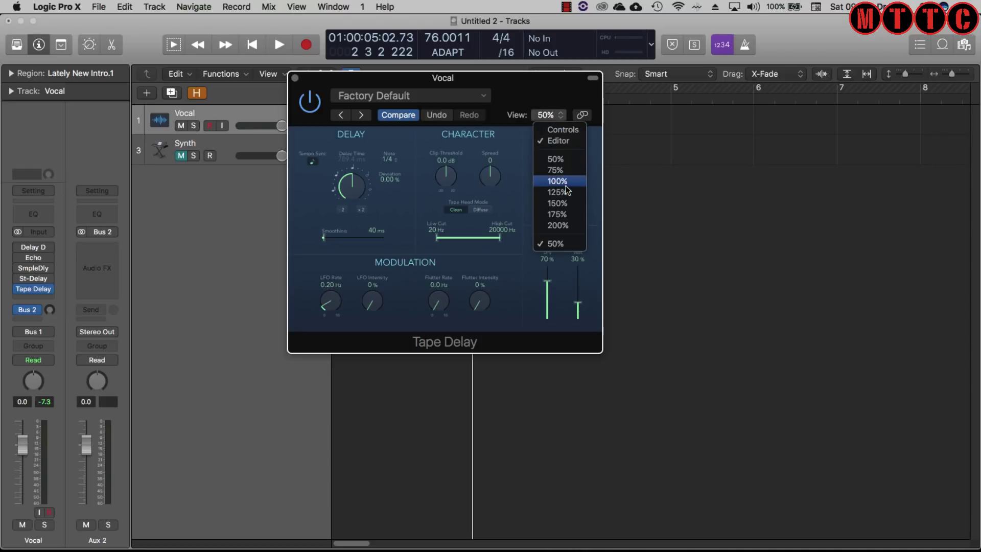
{"action": "left_click", "coordinate": [558, 203]}
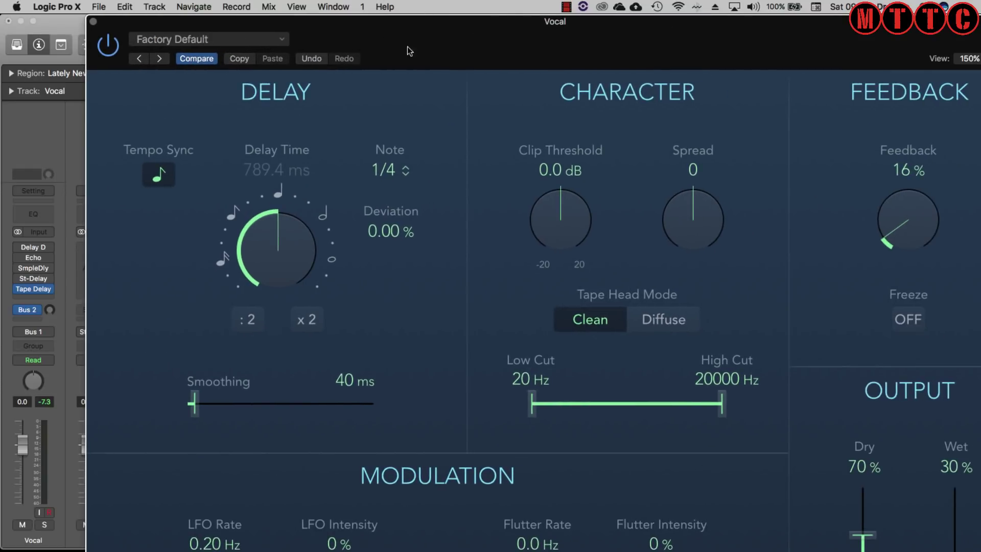
{"action": "left_click", "coordinate": [843, 60]}
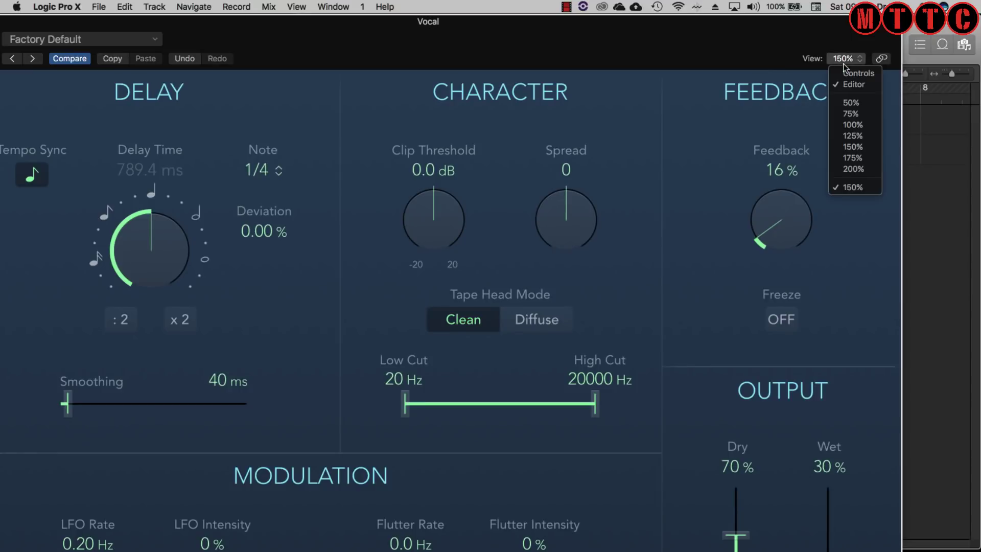
{"action": "left_click", "coordinate": [848, 136]}
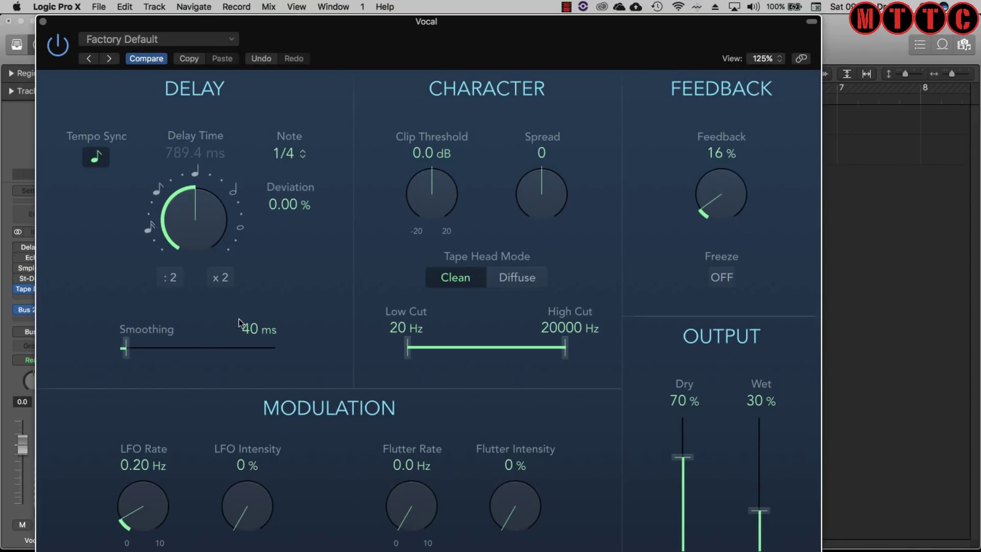
{"action": "left_click", "coordinate": [774, 59]}
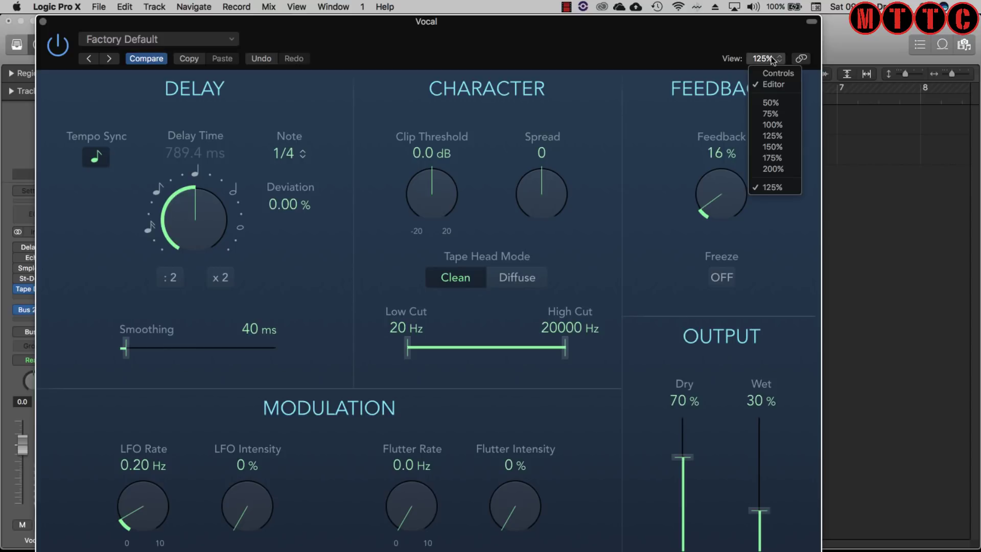
{"action": "left_click", "coordinate": [774, 124]}
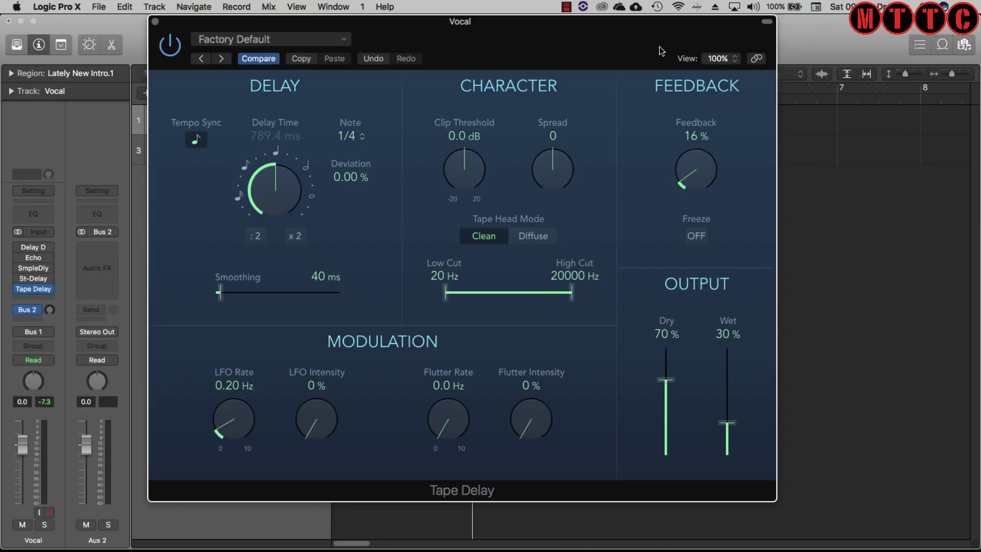
{"action": "left_click", "coordinate": [266, 39]}
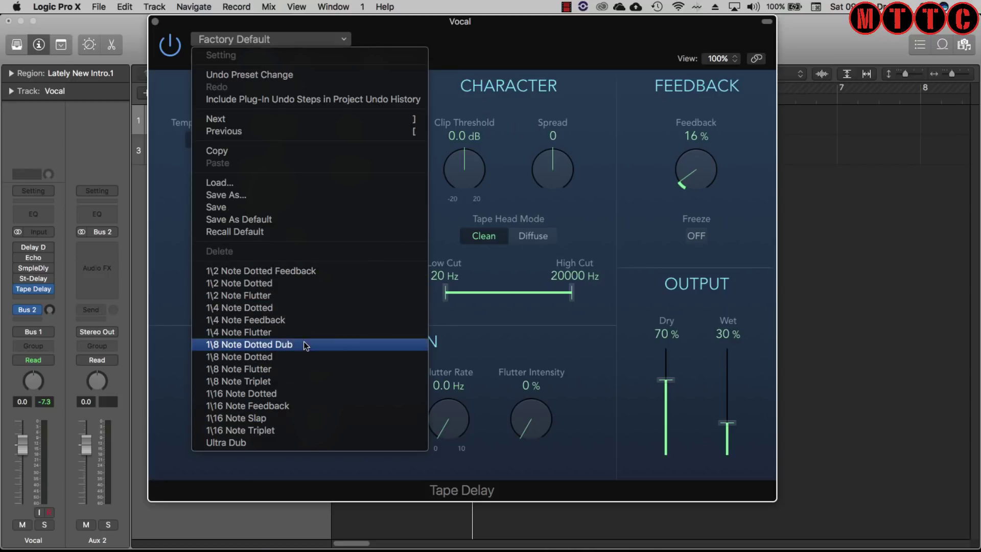
Audition 1\8 Note Flutter and Ultra Dub, then load the 1\4 Note Flutter preset.
{"action": "left_click", "coordinate": [271, 372]}
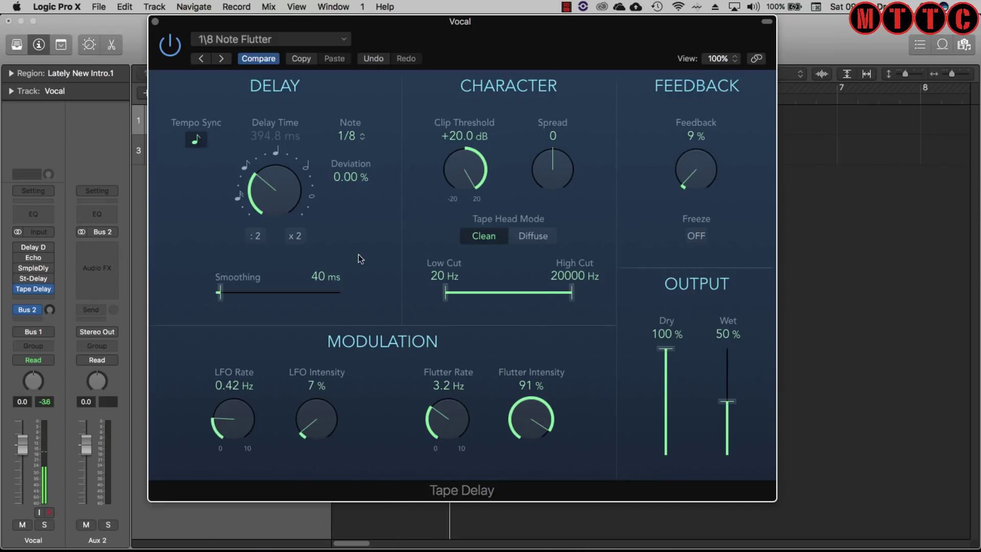
{"action": "left_click", "coordinate": [330, 38]}
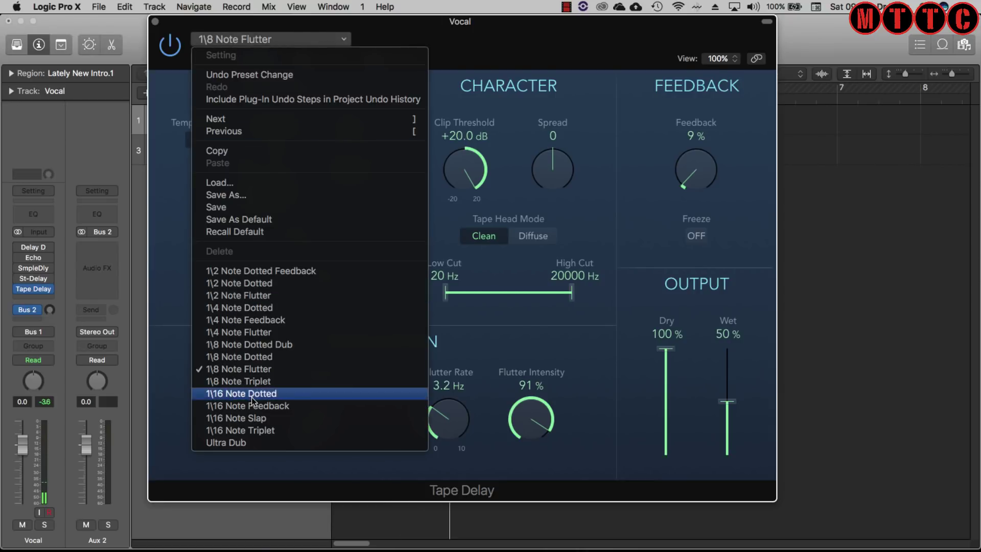
{"action": "left_click", "coordinate": [232, 443]}
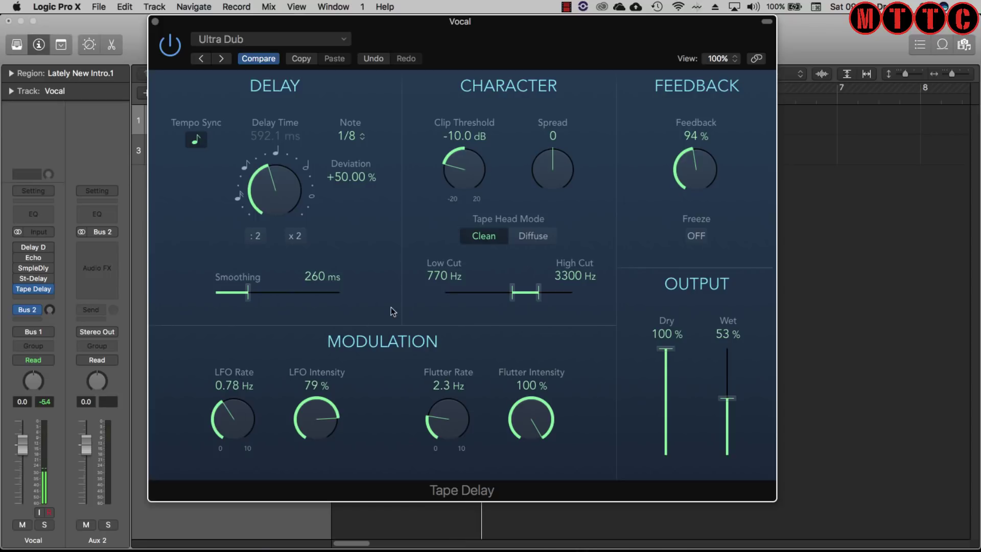
{"action": "left_click", "coordinate": [285, 41]}
{"action": "left_click", "coordinate": [271, 319]}
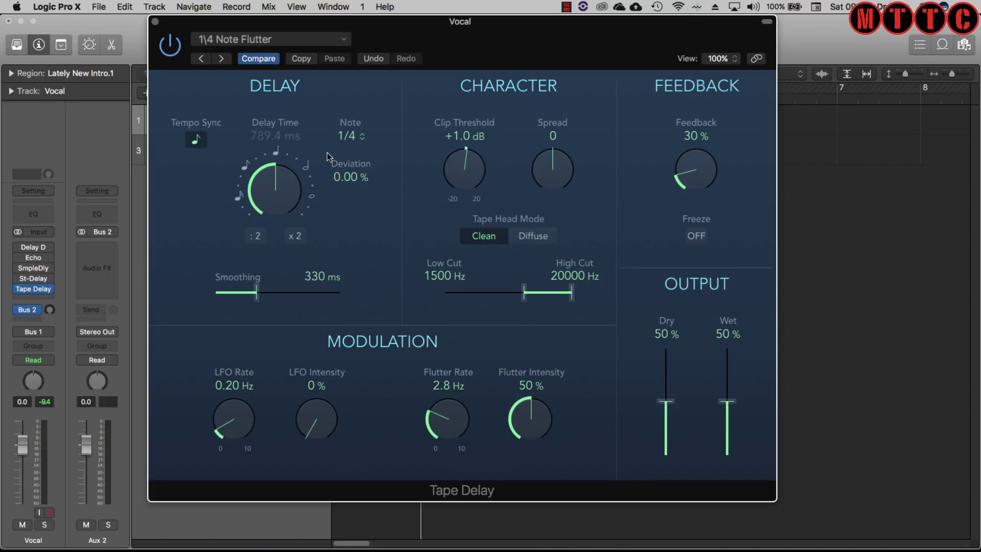
Turn off Tempo Sync, set the delay time to 1206.0 ms, and close the window.
{"action": "left_click_drag", "start_coordinate": [500, 56], "coordinate": [568, 56]}
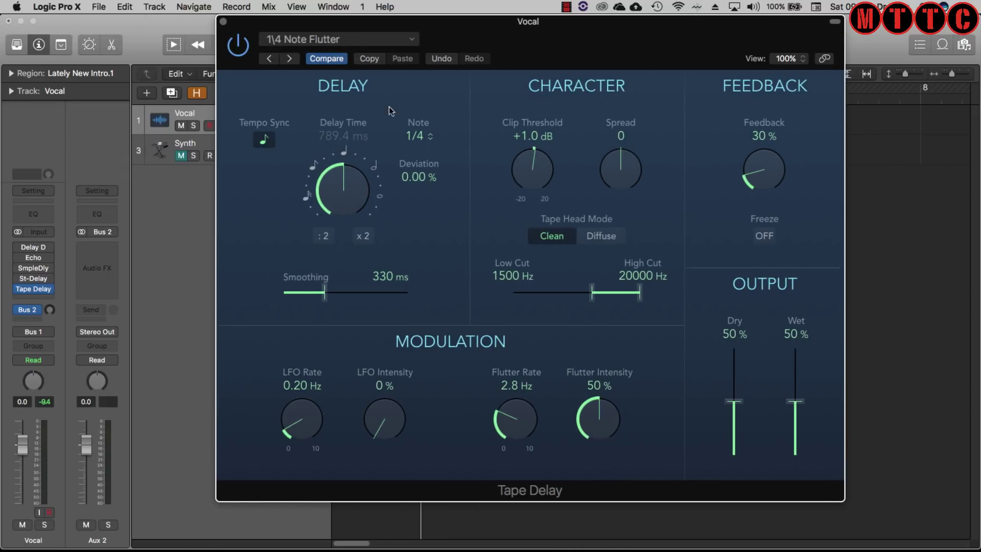
{"action": "left_click", "coordinate": [264, 140]}
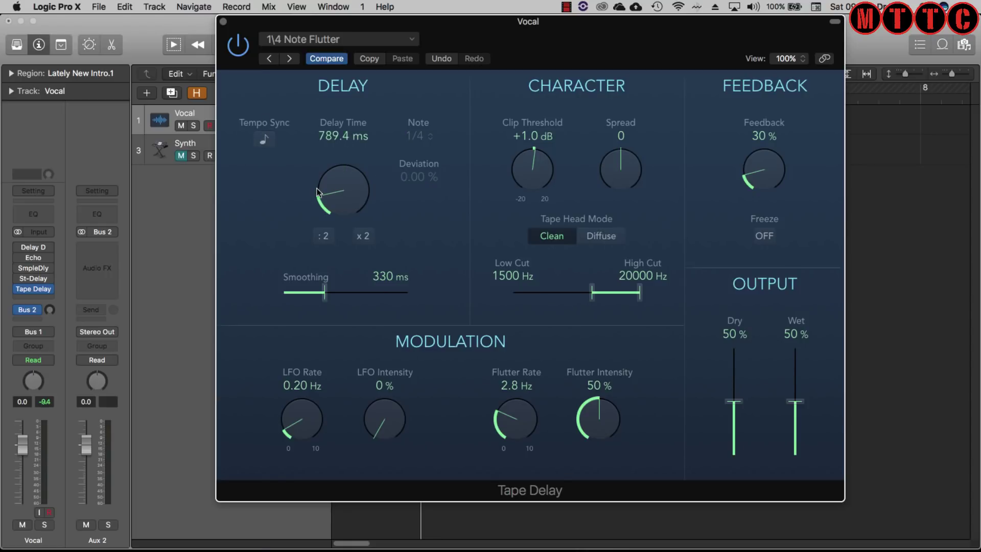
{"action": "left_click_drag", "start_coordinate": [334, 200], "coordinate": [327, 170]}
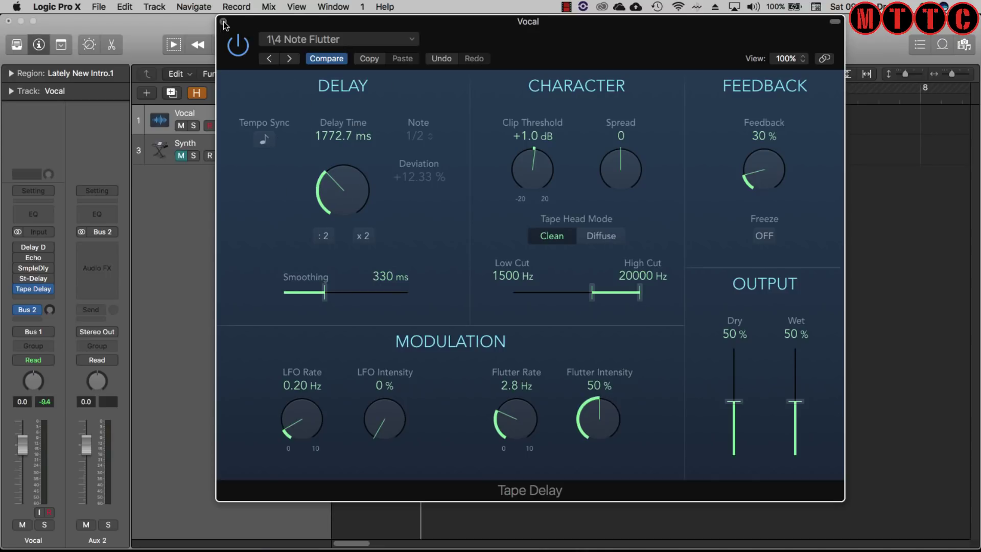
{"action": "key", "text": "super+z"}
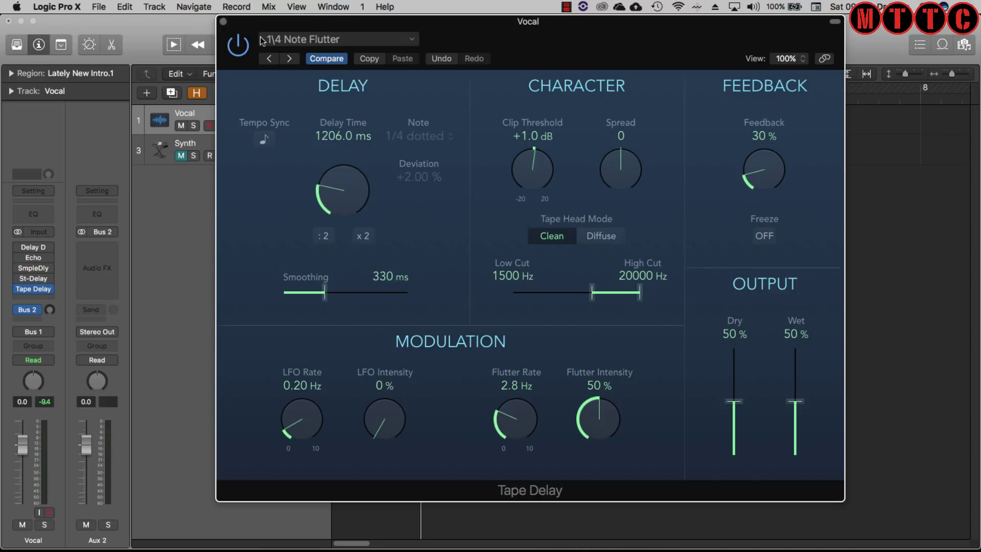
{"action": "left_click", "coordinate": [223, 22]}
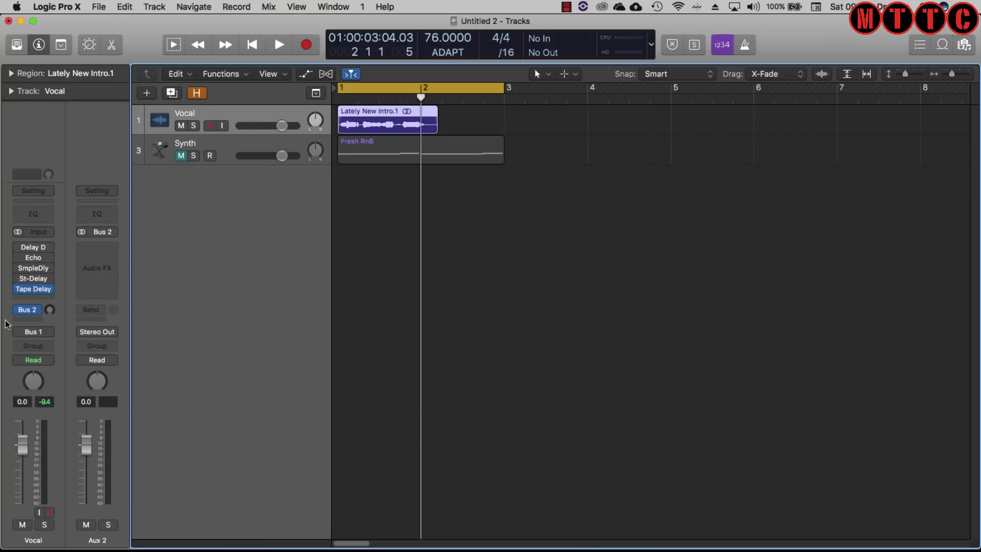
Open the Vocal's Stereo Delay, recall its factory default, and view it at 100%.
{"action": "left_click", "coordinate": [35, 279]}
{"action": "left_click_drag", "start_coordinate": [325, 40], "coordinate": [492, 9]}
{"action": "left_click", "coordinate": [457, 39]}
{"action": "left_click", "coordinate": [423, 232]}
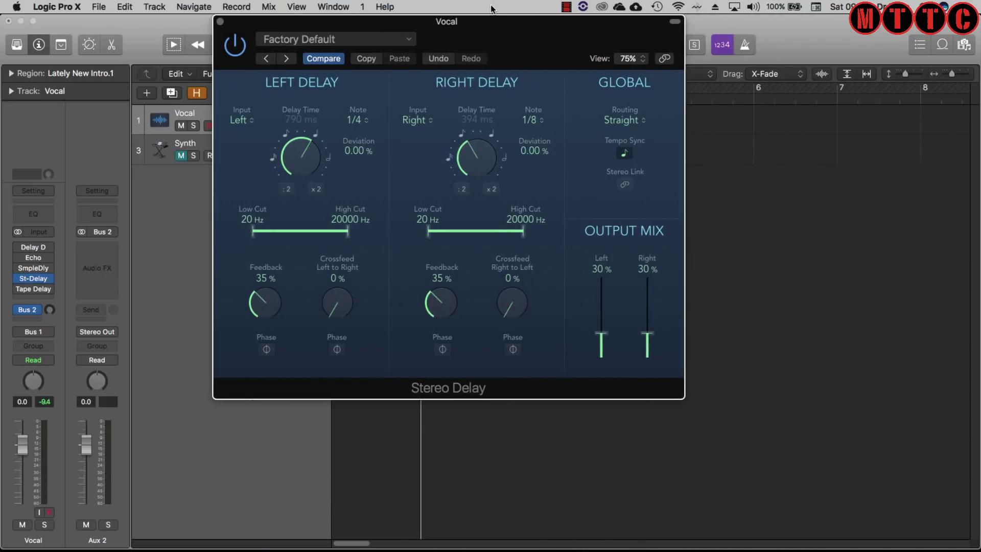
{"action": "left_click", "coordinate": [636, 62]}
{"action": "left_click", "coordinate": [639, 120]}
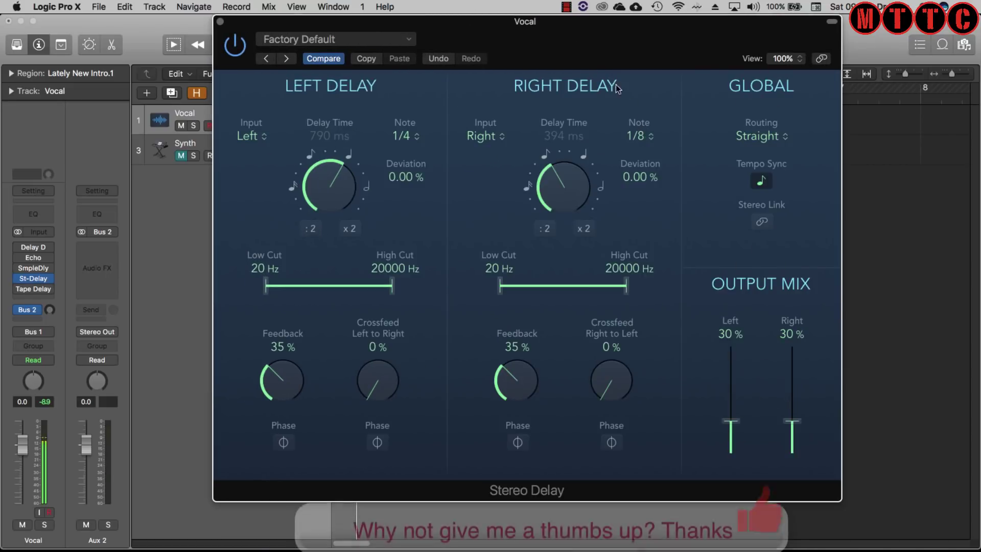
{"action": "left_click_drag", "start_coordinate": [619, 39], "coordinate": [569, 38]}
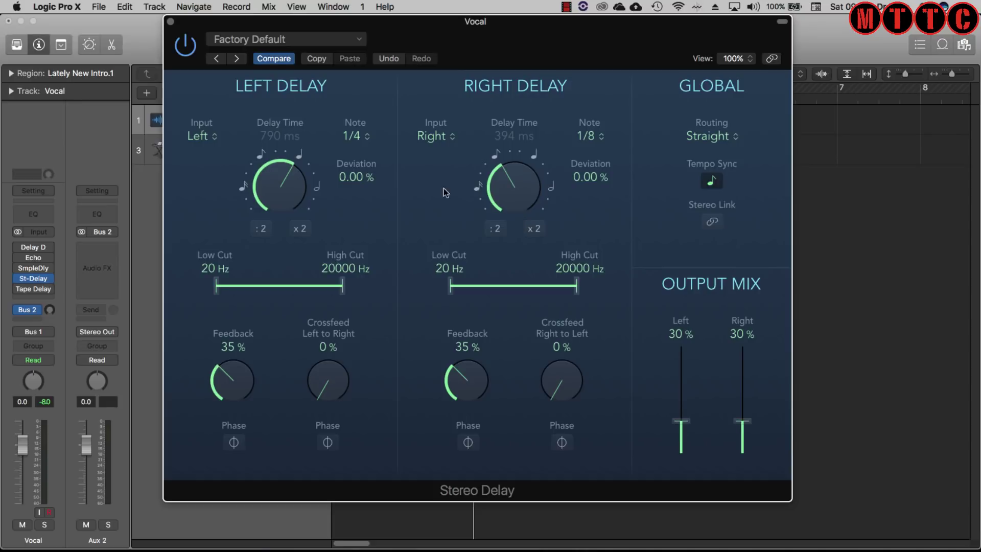
Link the delays, adjust the right delay, and load the Dual Resonating preset.
{"action": "left_click", "coordinate": [712, 222]}
{"action": "mouse_move", "coordinate": [505, 190]}
{"action": "left_mouse_down"}
{"action": "mouse_move", "coordinate": [502, 181]}
{"action": "mouse_move", "coordinate": [500, 199]}
{"action": "left_mouse_up"}
{"action": "left_click", "coordinate": [340, 41]}
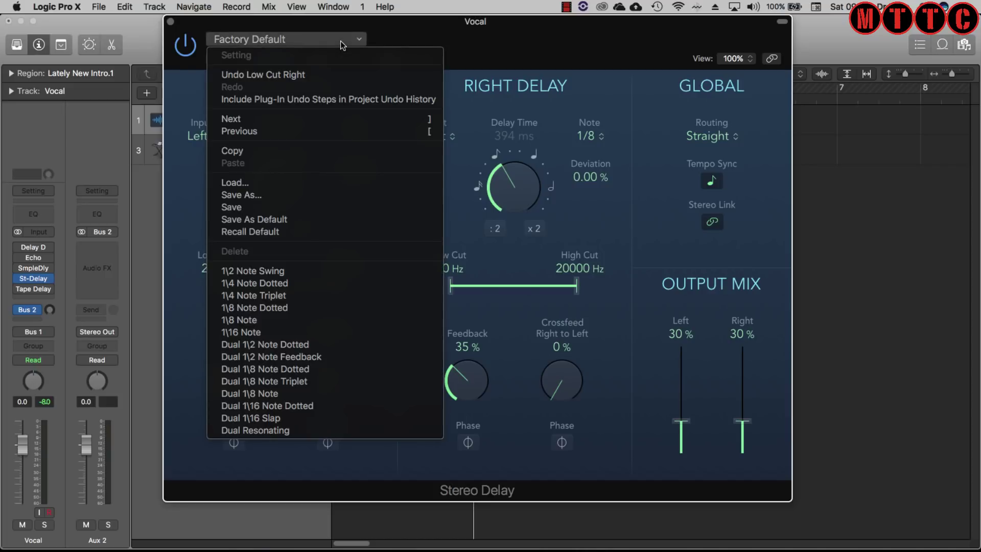
{"action": "left_click", "coordinate": [302, 428]}
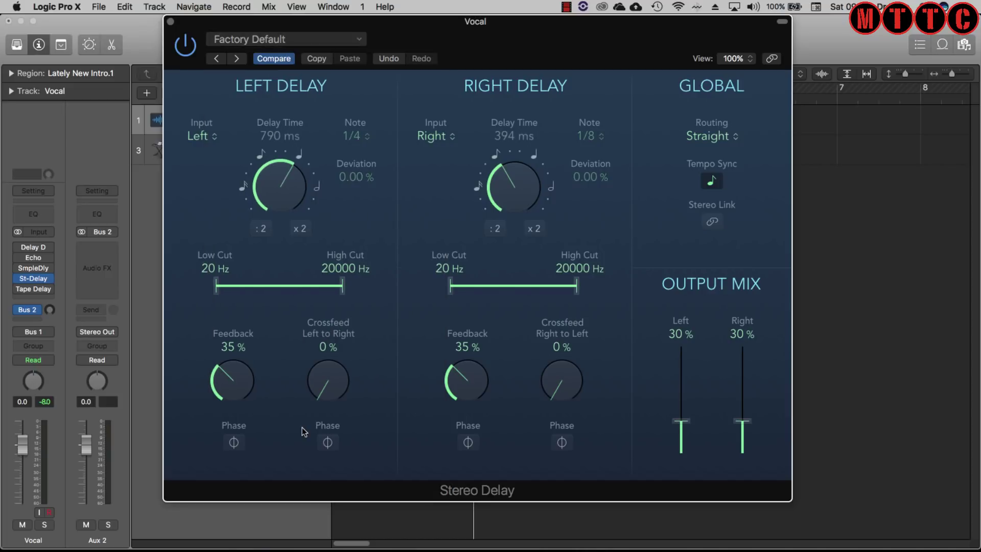
{"action": "key", "text": "space"}
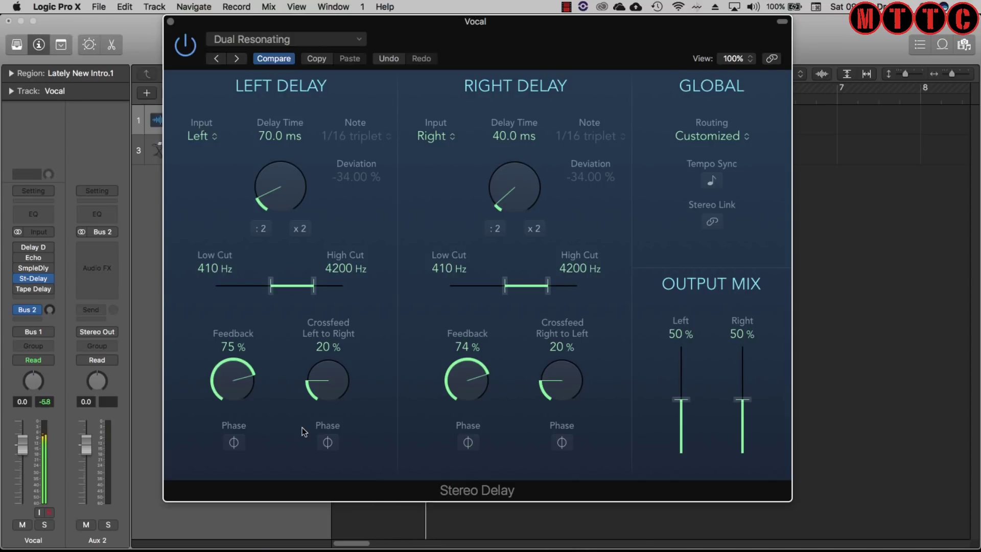
Enable tempo sync and set the right delay to 1/8 triplet.
{"action": "left_click", "coordinate": [286, 39]}
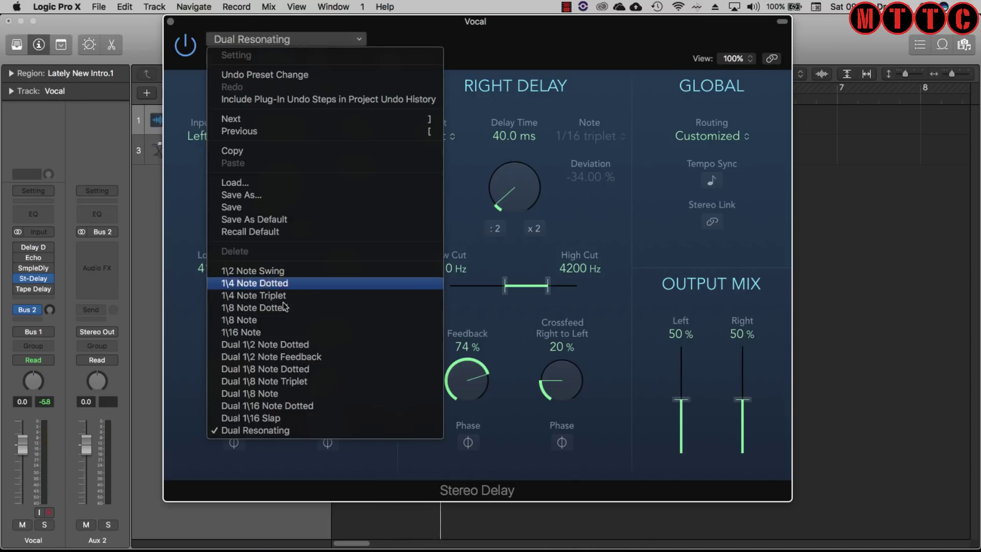
{"action": "left_click", "coordinate": [711, 178]}
{"action": "left_click", "coordinate": [713, 177]}
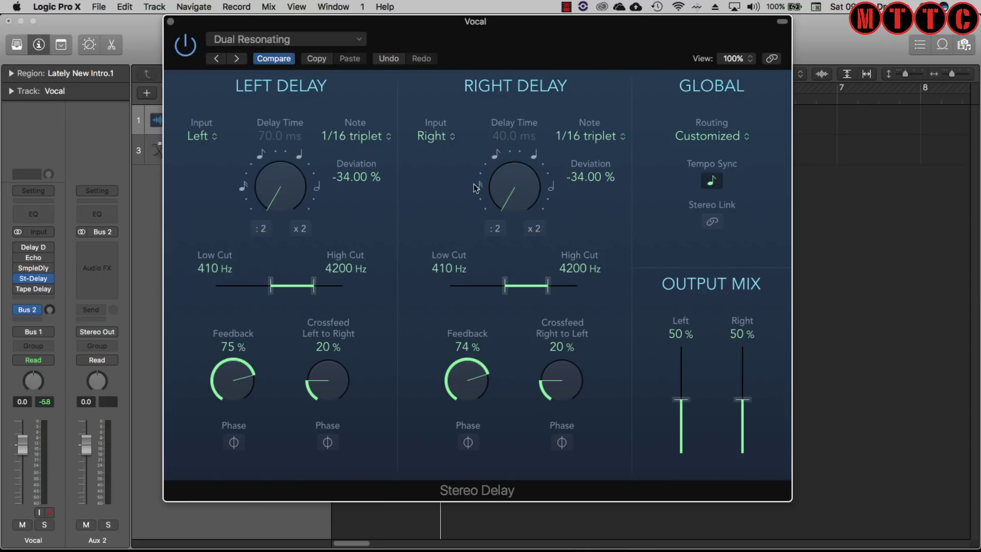
{"action": "left_click_drag", "start_coordinate": [506, 190], "coordinate": [496, 137]}
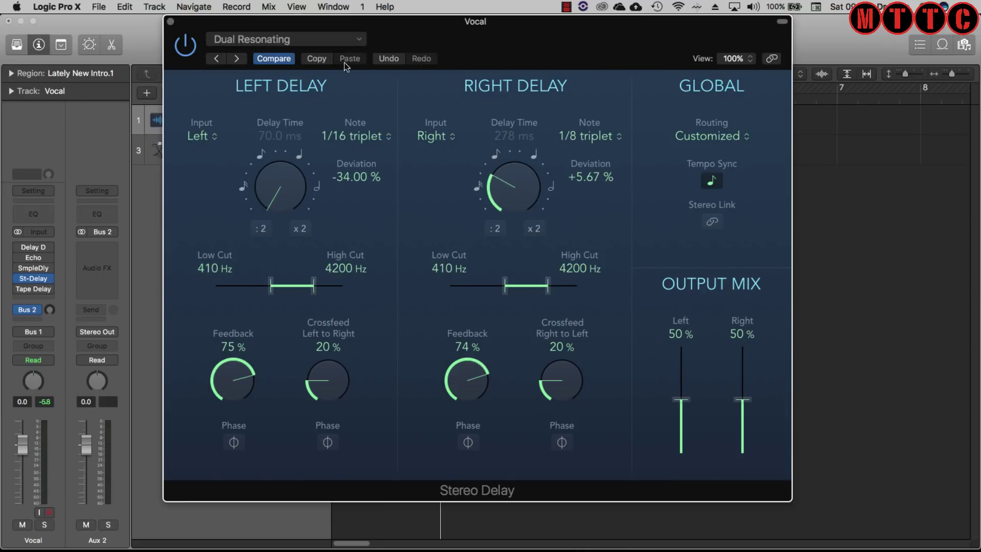
Close Stereo Delay, switch on the Vocal's Sample Delay and open its window.
{"action": "left_click", "coordinate": [171, 22]}
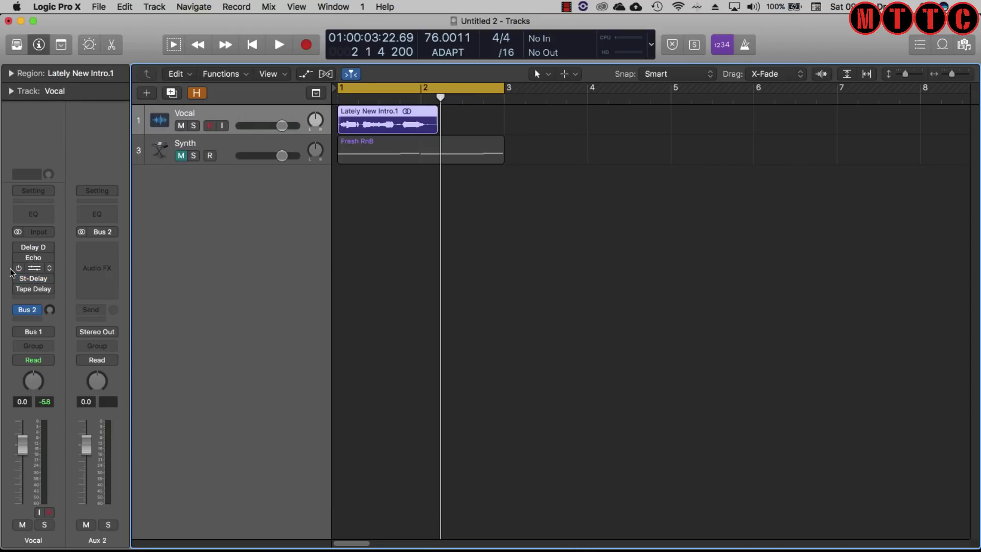
{"action": "left_click", "coordinate": [19, 268]}
{"action": "left_click", "coordinate": [34, 270]}
{"action": "left_click_drag", "start_coordinate": [262, 75], "coordinate": [543, 192]}
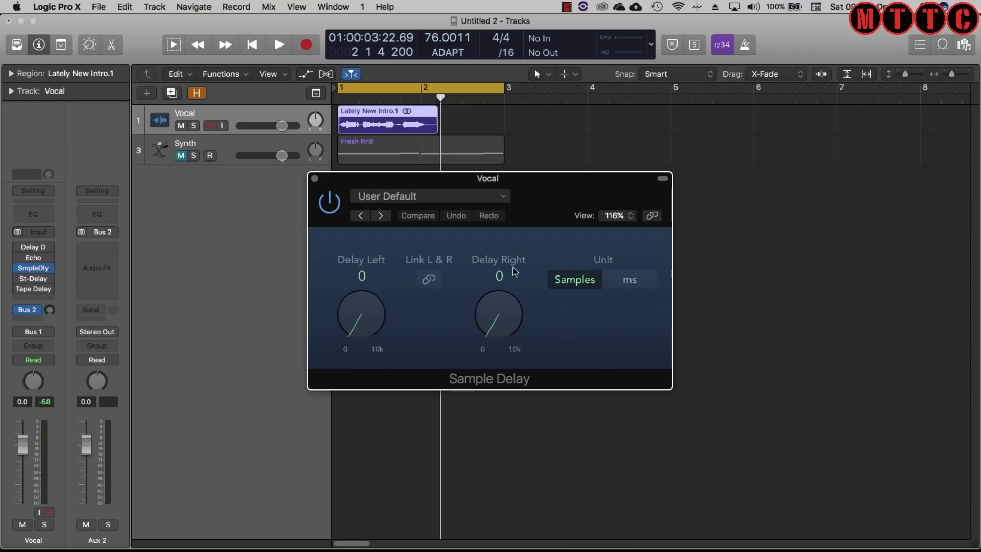
{"action": "left_click_drag", "start_coordinate": [514, 272], "coordinate": [404, 338]}
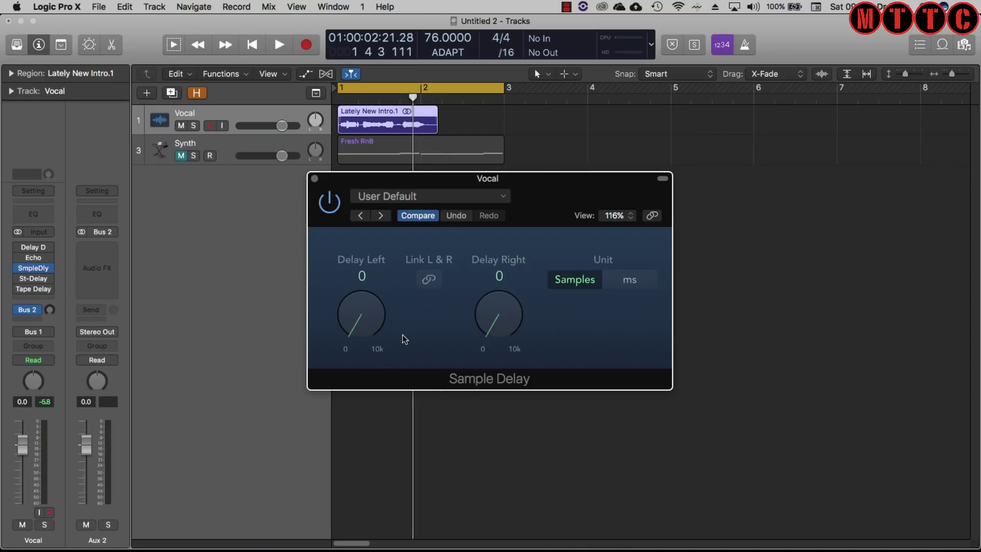
Set Delay Left to 66 samples and compare bypassed versus active during playback.
{"action": "key", "text": "space"}
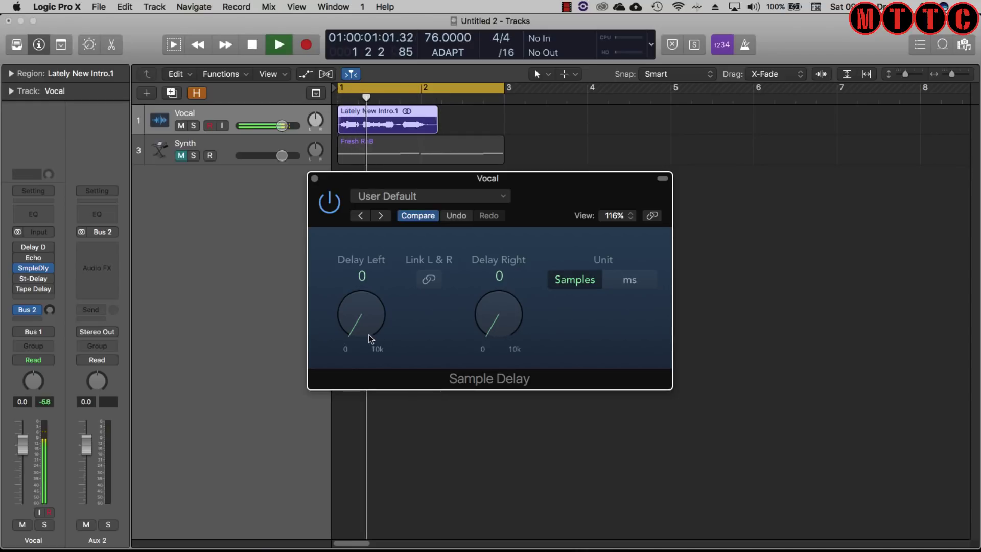
{"action": "left_click_drag", "start_coordinate": [371, 338], "coordinate": [368, 337]}
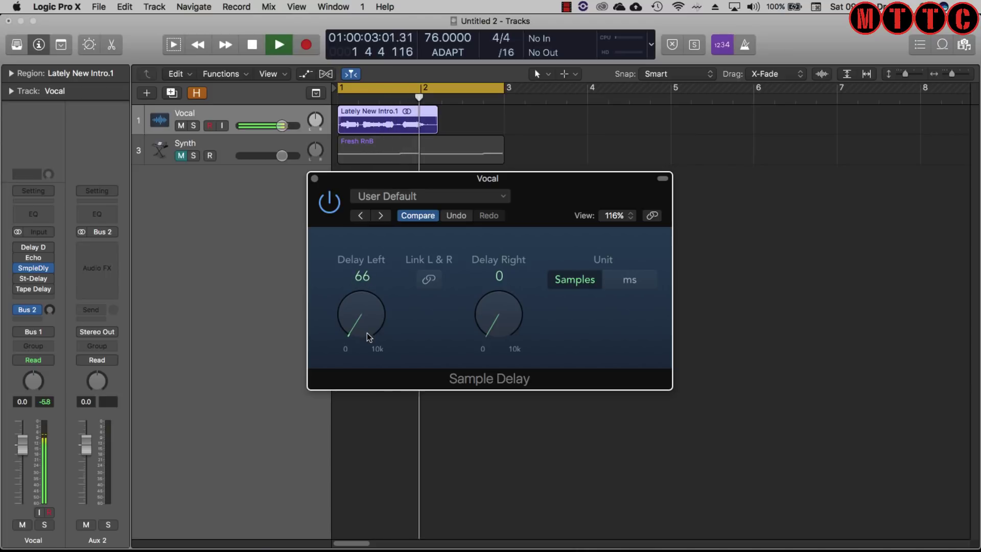
{"action": "key", "text": "space"}
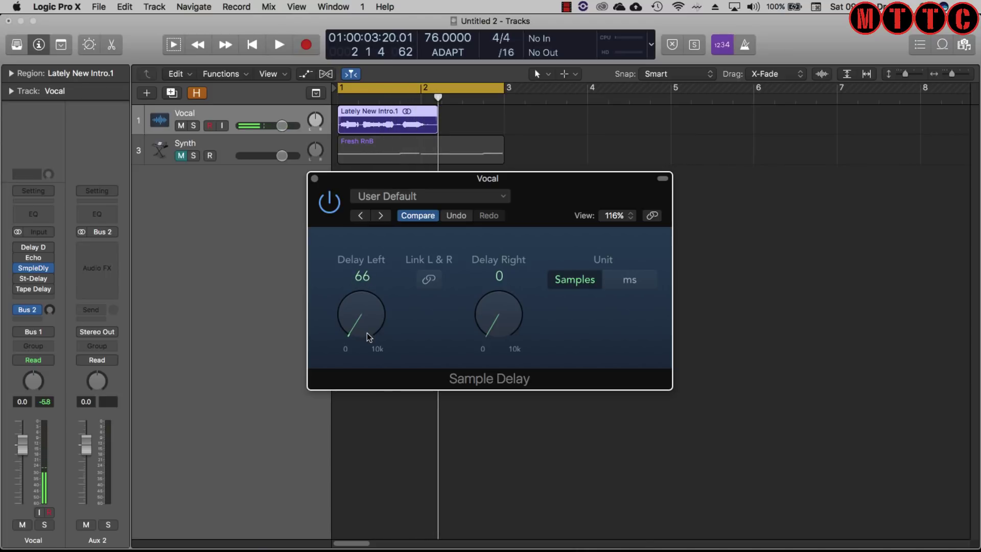
{"action": "key", "text": "space"}
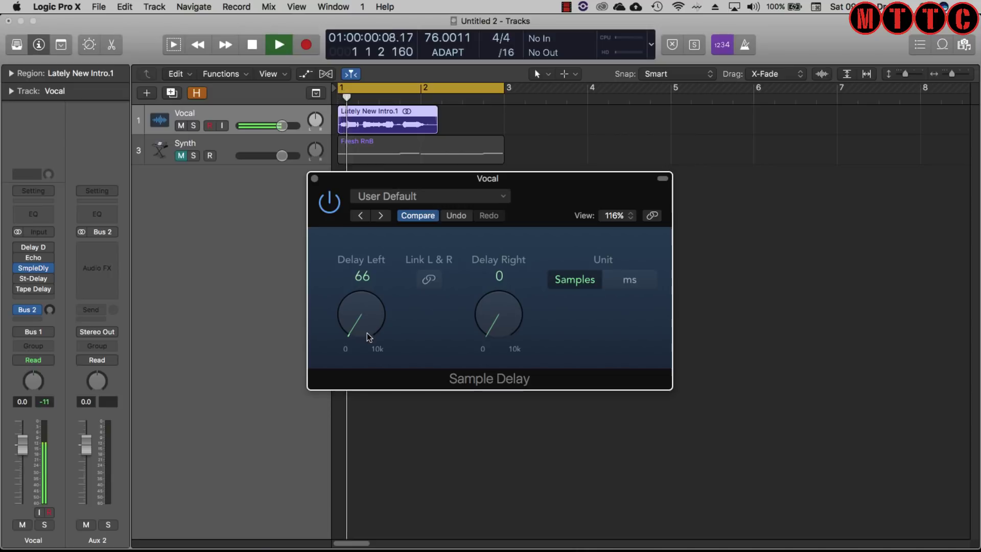
{"action": "left_click", "coordinate": [329, 207]}
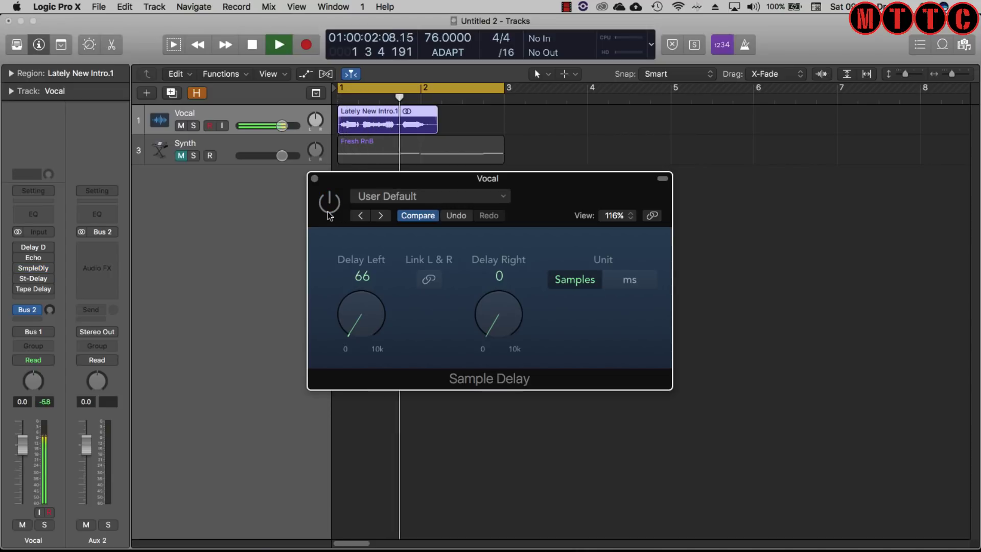
{"action": "key", "text": "space"}
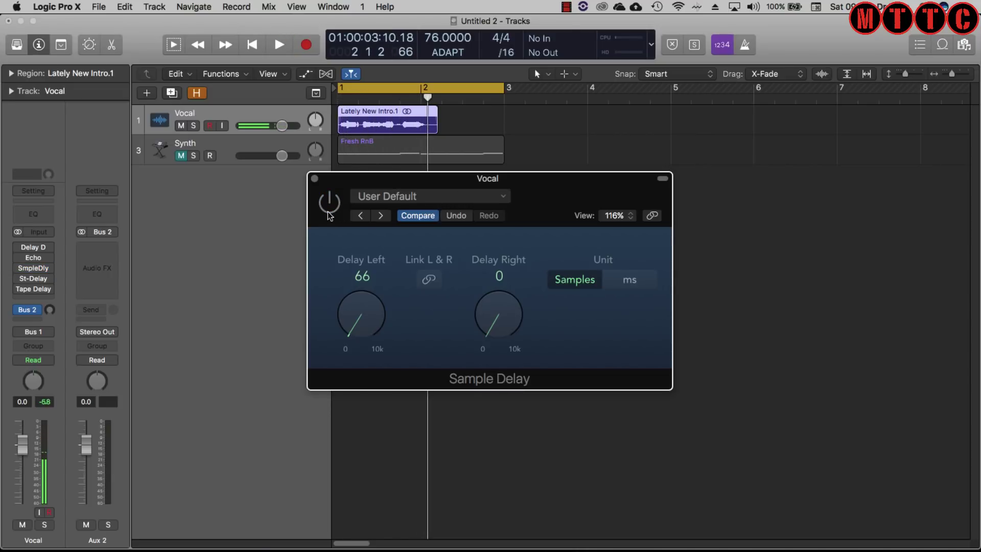
{"action": "left_click", "coordinate": [329, 215]}
{"action": "key", "text": "space"}
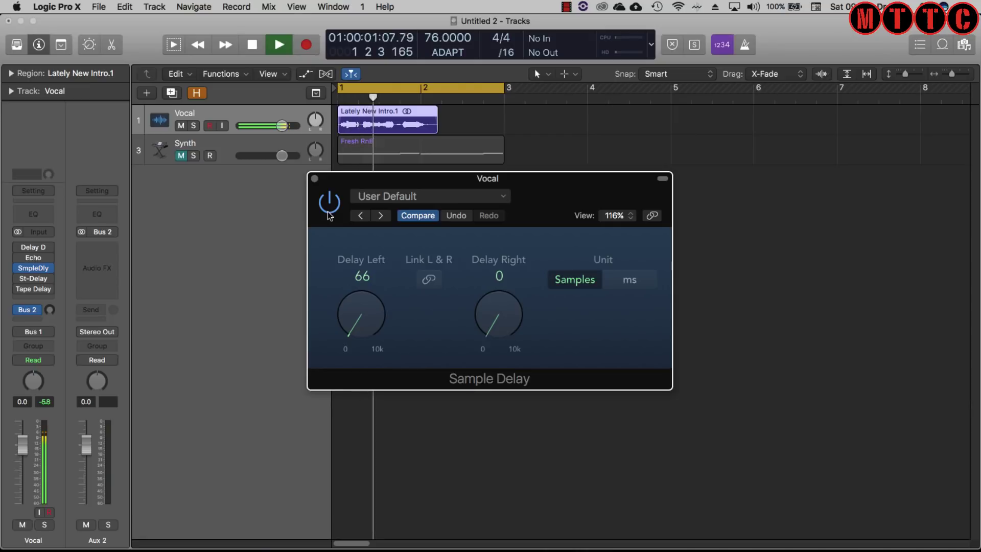
{"action": "key", "text": "space"}
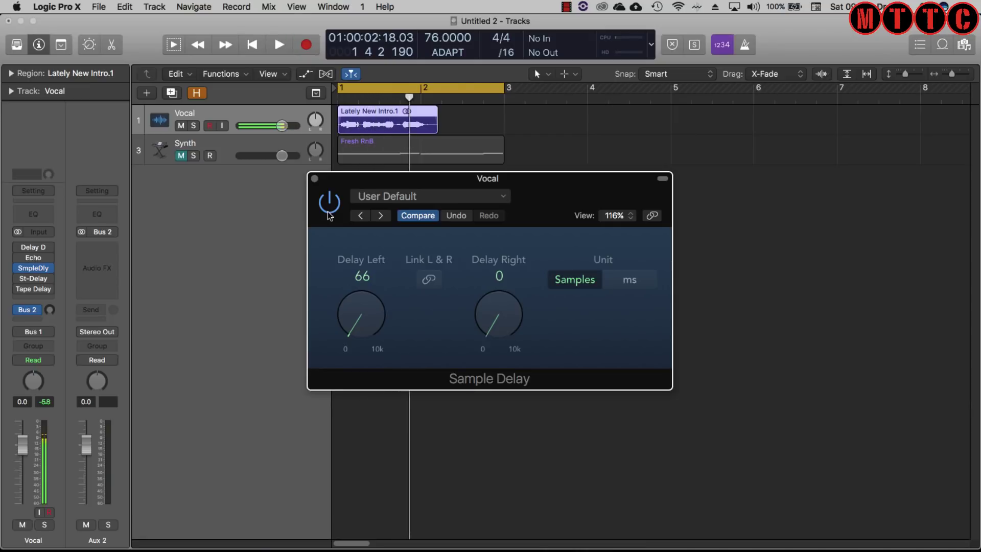
Raise the Sample Delay's left delay to 1066 samples and play the vocal.
{"action": "mouse_move", "coordinate": [345, 323]}
{"action": "left_mouse_down"}
{"action": "mouse_move", "coordinate": [340, 299]}
{"action": "mouse_move", "coordinate": [344, 310]}
{"action": "left_mouse_up"}
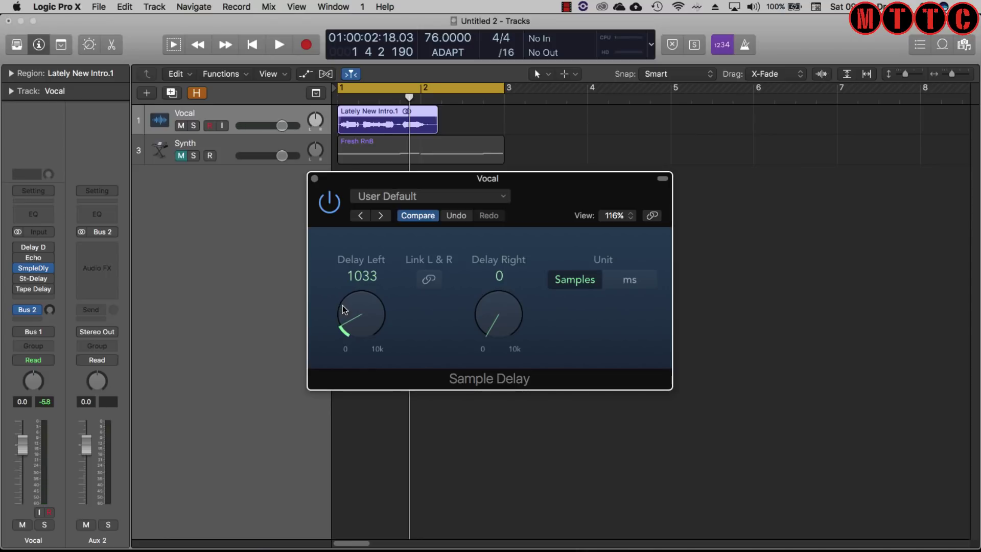
{"action": "key", "text": "space"}
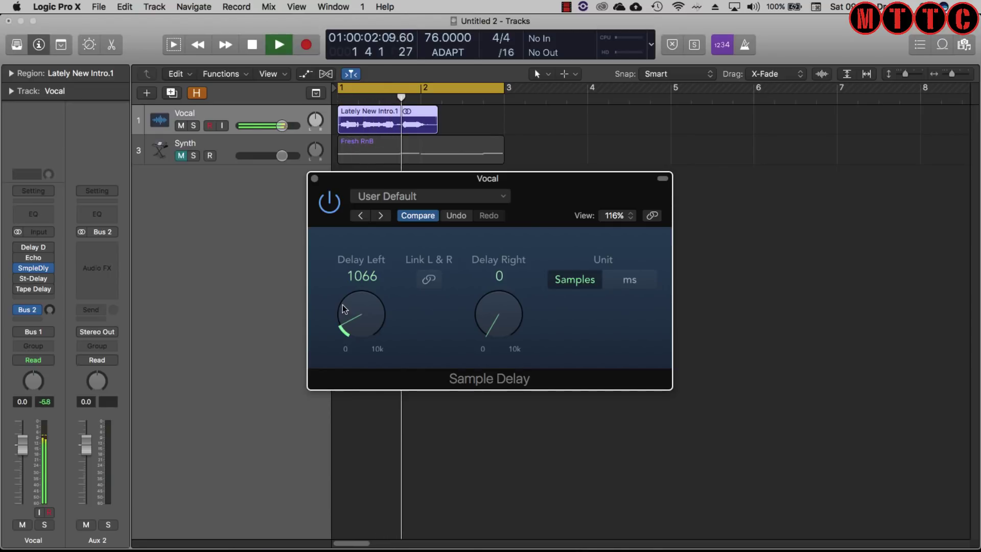
{"action": "key", "text": "space"}
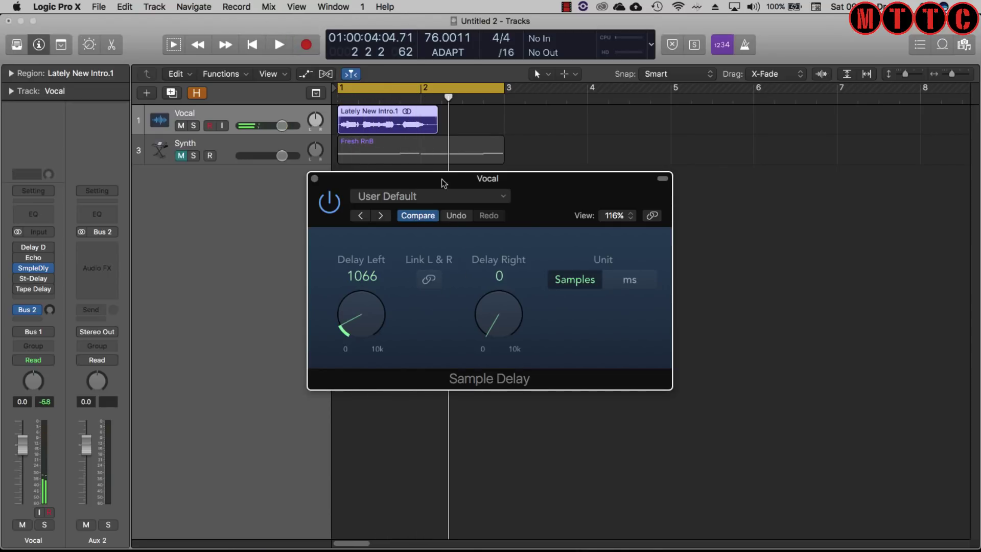
{"action": "left_click_drag", "start_coordinate": [488, 183], "coordinate": [452, 201]}
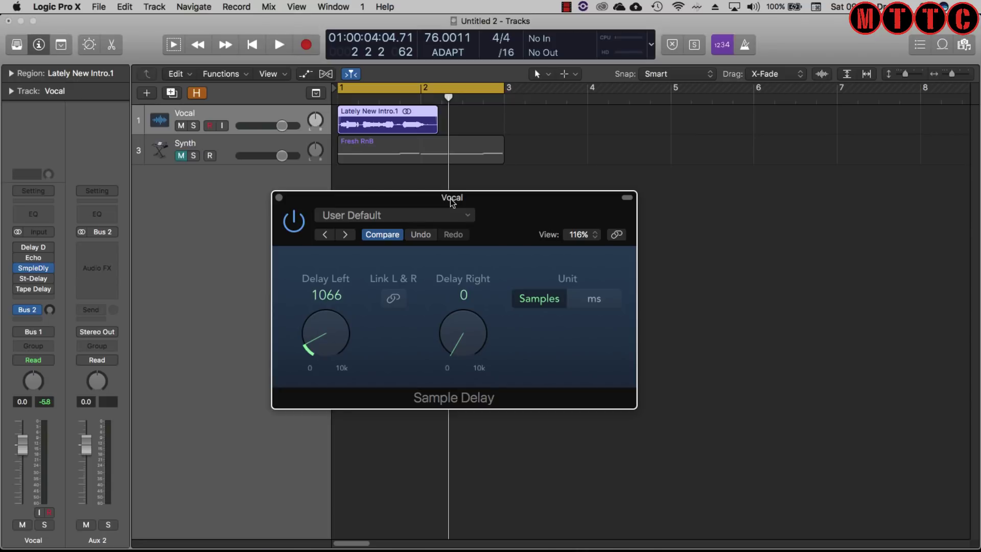
Compare the Sample Delay bypassed and active during playback, then close its window.
{"action": "key", "text": "space"}
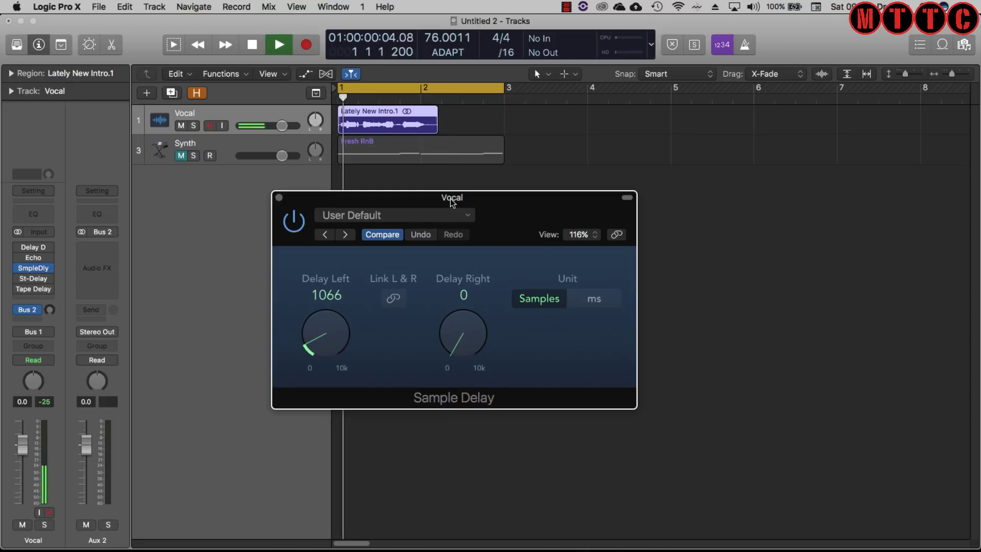
{"action": "left_click", "coordinate": [295, 225]}
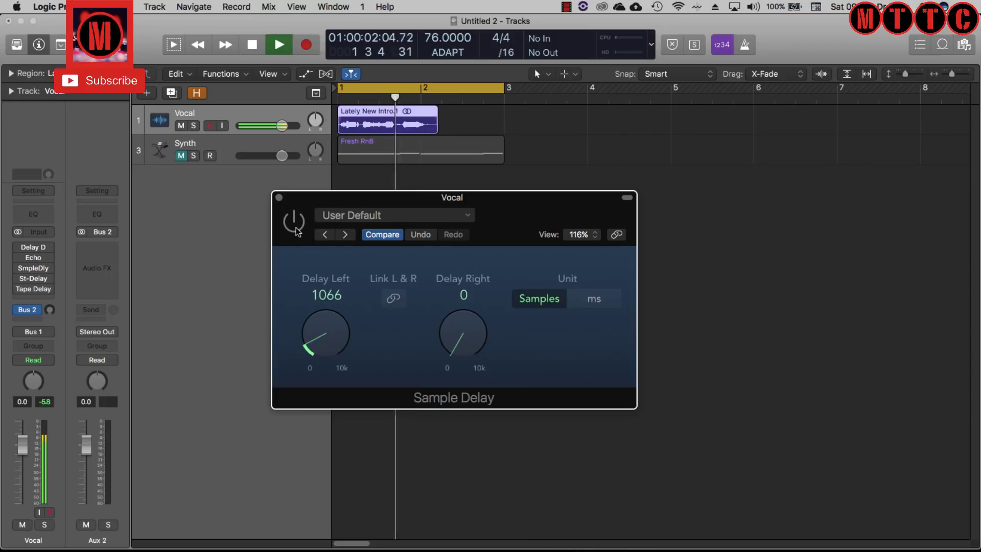
{"action": "key", "text": "space"}
{"action": "key", "text": "space"}
{"action": "left_click", "coordinate": [295, 225]}
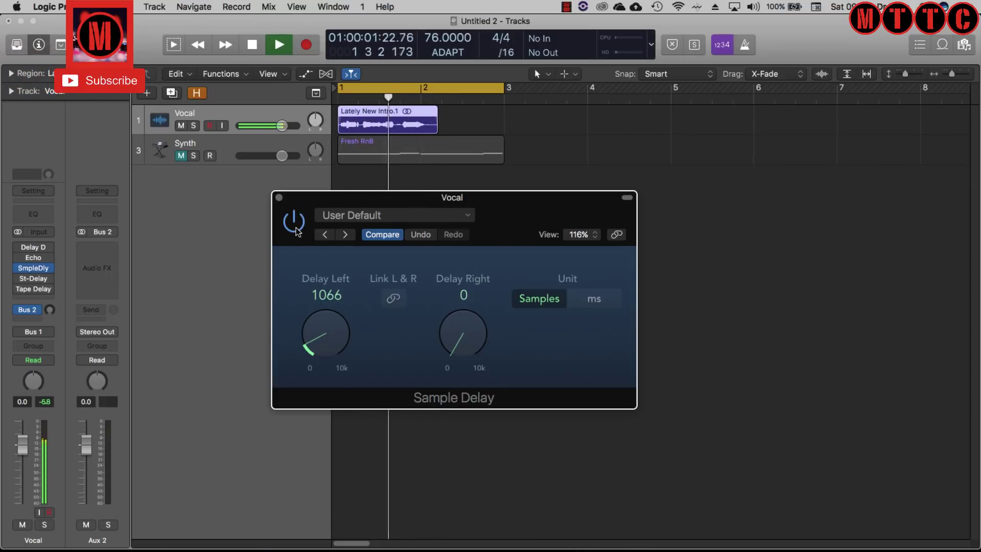
{"action": "key", "text": "space"}
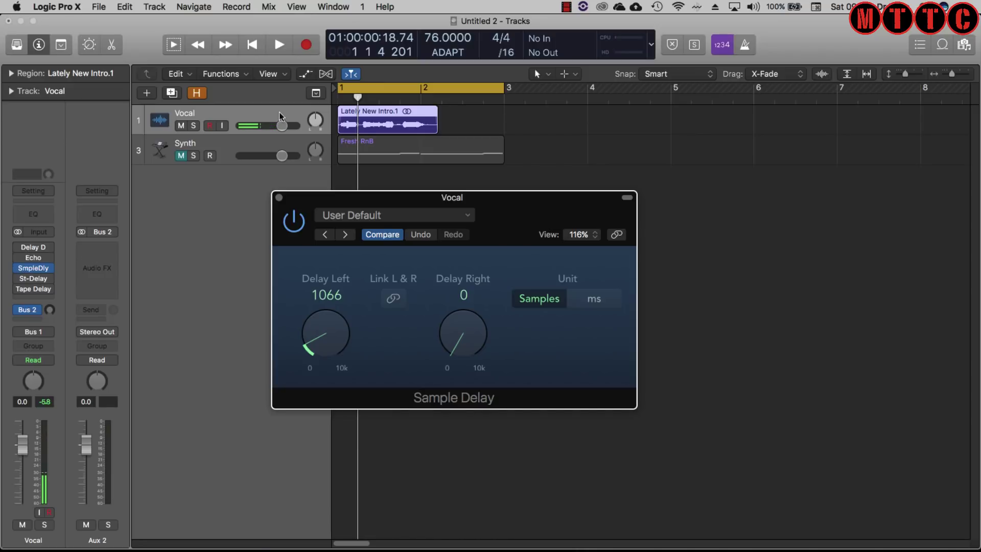
{"action": "left_click", "coordinate": [279, 198]}
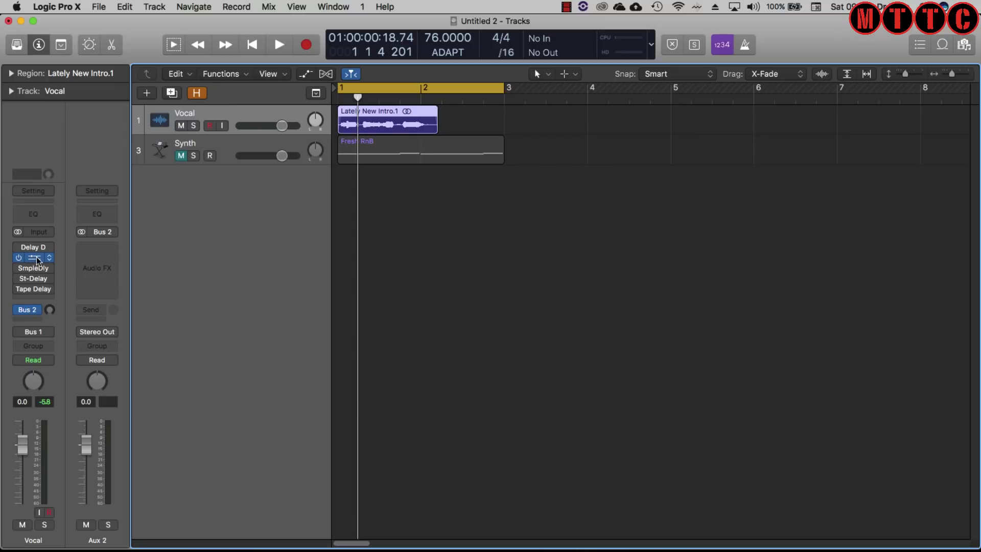
Open the vocal's Echo plugin and set its window to 100% size.
{"action": "left_click", "coordinate": [37, 258]}
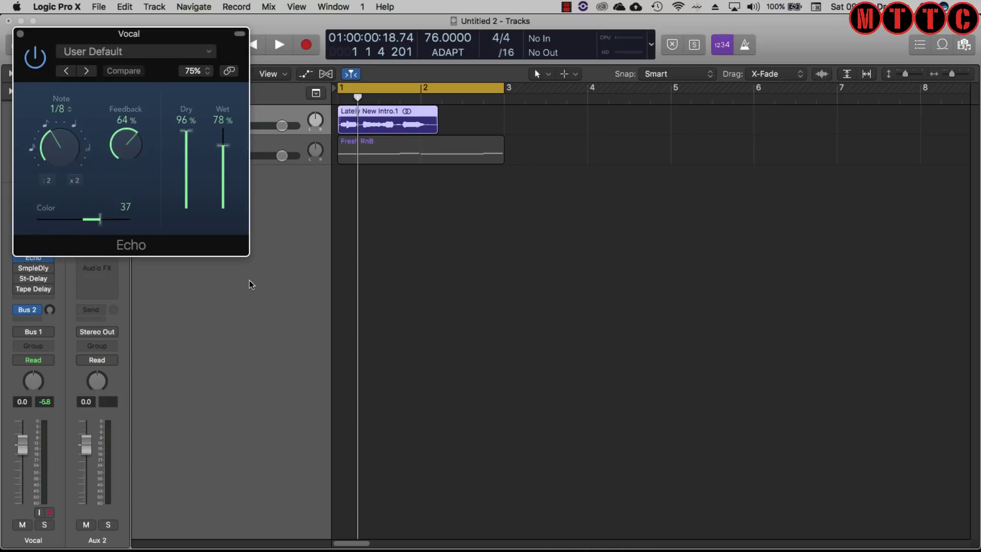
{"action": "key", "text": "space"}
{"action": "left_click_drag", "start_coordinate": [231, 72], "coordinate": [508, 164]}
{"action": "left_click", "coordinate": [527, 206]}
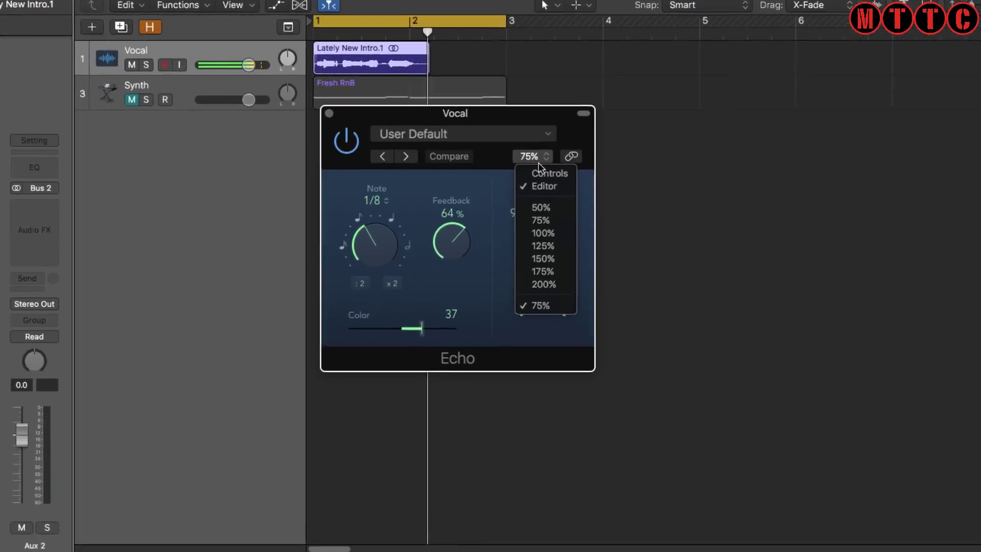
{"action": "left_click", "coordinate": [539, 164]}
{"action": "left_click", "coordinate": [539, 164]}
Load the 1\8 . Repeat Echo preset (1/8 dotted, 27% feedback).
{"action": "left_click", "coordinate": [399, 141]}
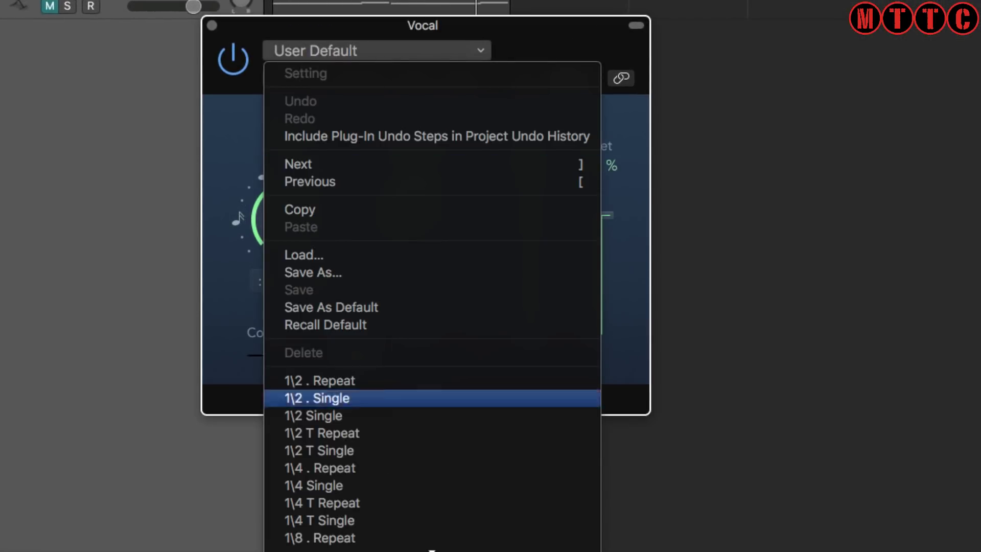
{"action": "scroll", "coordinate": [415, 488], "scroll_direction": "down", "scroll_amount": 5}
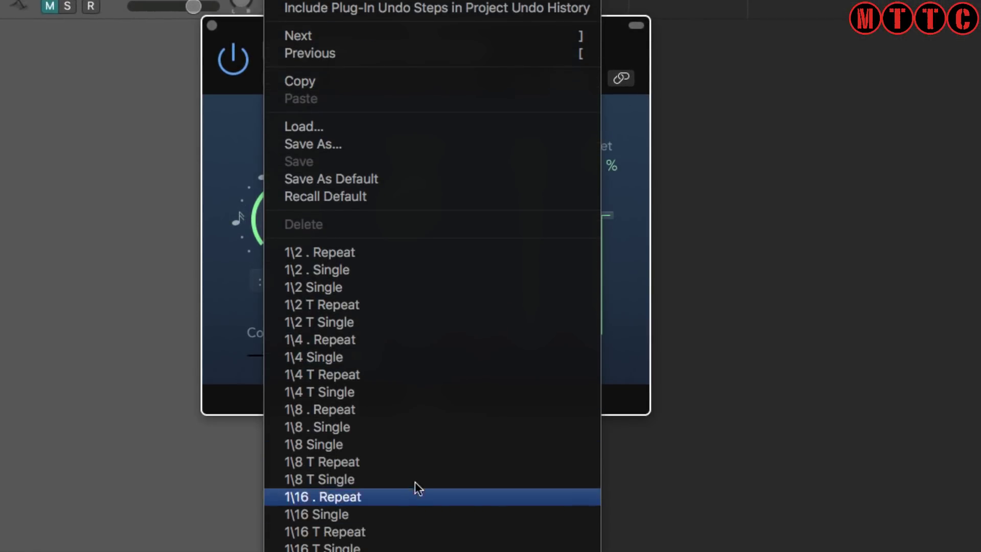
{"action": "left_click", "coordinate": [413, 410]}
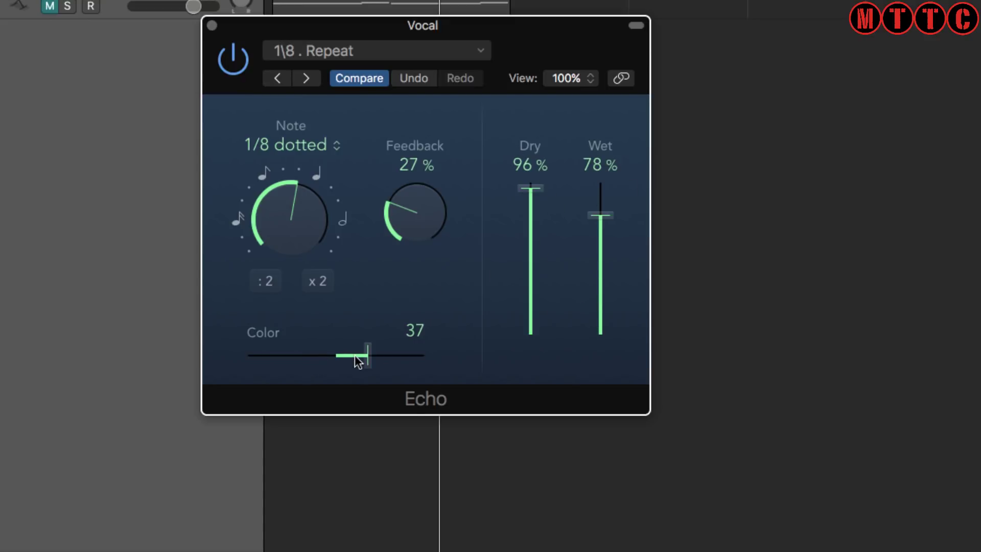
Sweep the Echo Color slider between dark and bright values, ending at 76.
{"action": "left_click_drag", "start_coordinate": [369, 356], "coordinate": [336, 355]}
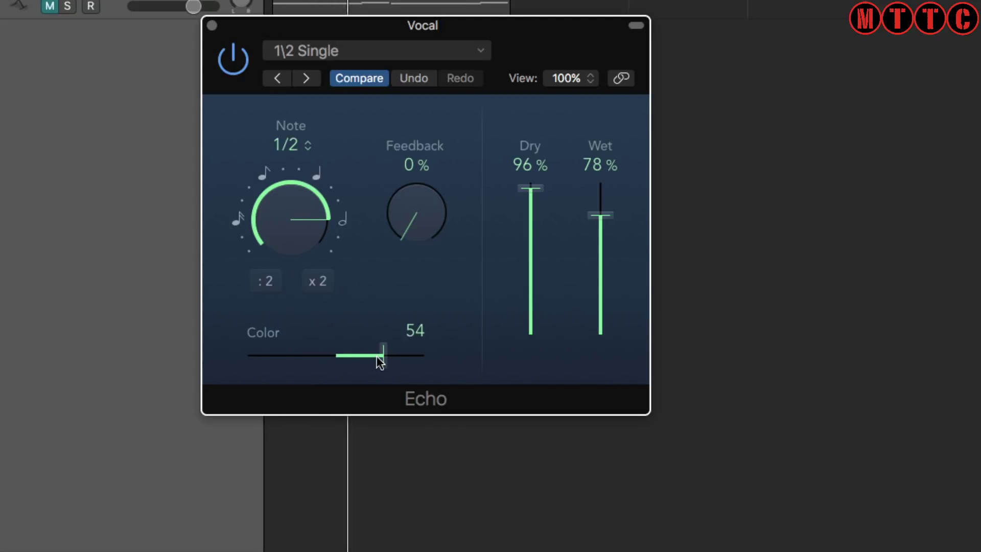
{"action": "left_click_drag", "start_coordinate": [383, 355], "coordinate": [400, 360]}
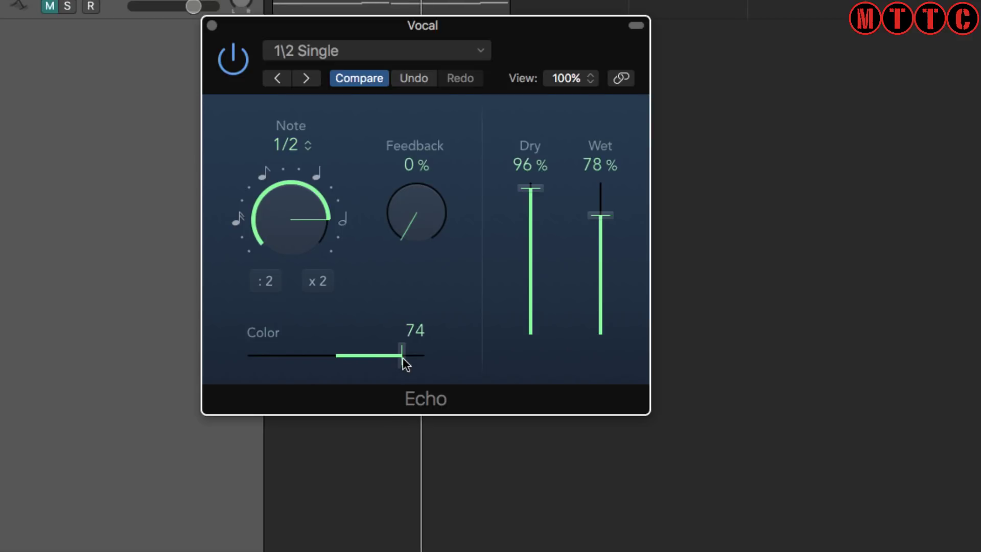
{"action": "left_click_drag", "start_coordinate": [403, 357], "coordinate": [275, 363]}
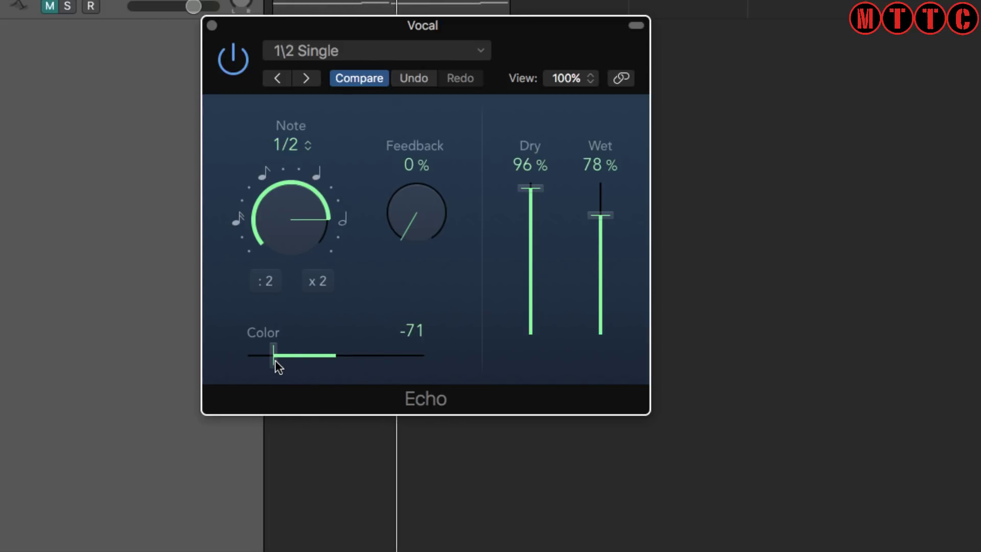
{"action": "left_click_drag", "start_coordinate": [275, 360], "coordinate": [395, 352]}
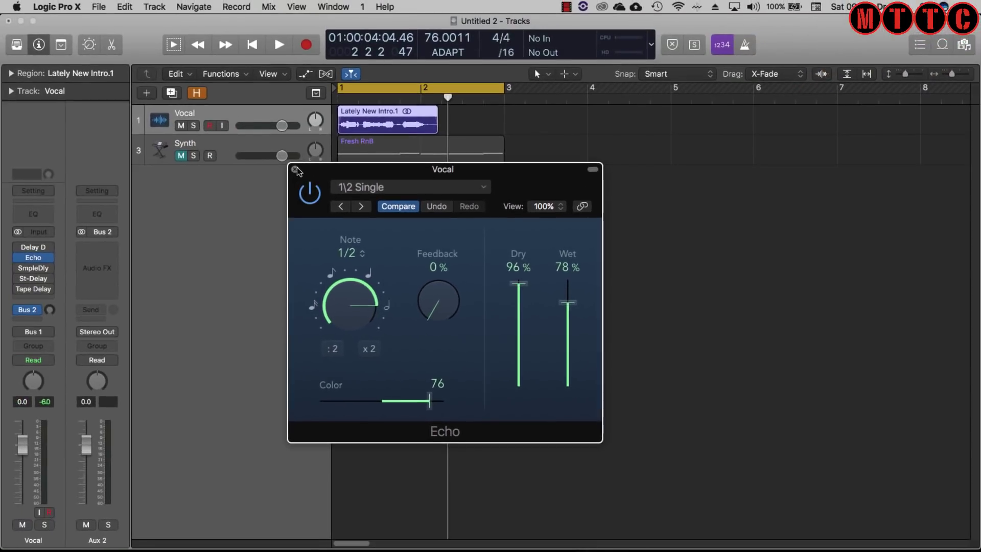
Close the Echo window and bring up the Vocal's Delay Designer with its Jungle Delay preset.
{"action": "left_click", "coordinate": [212, 25]}
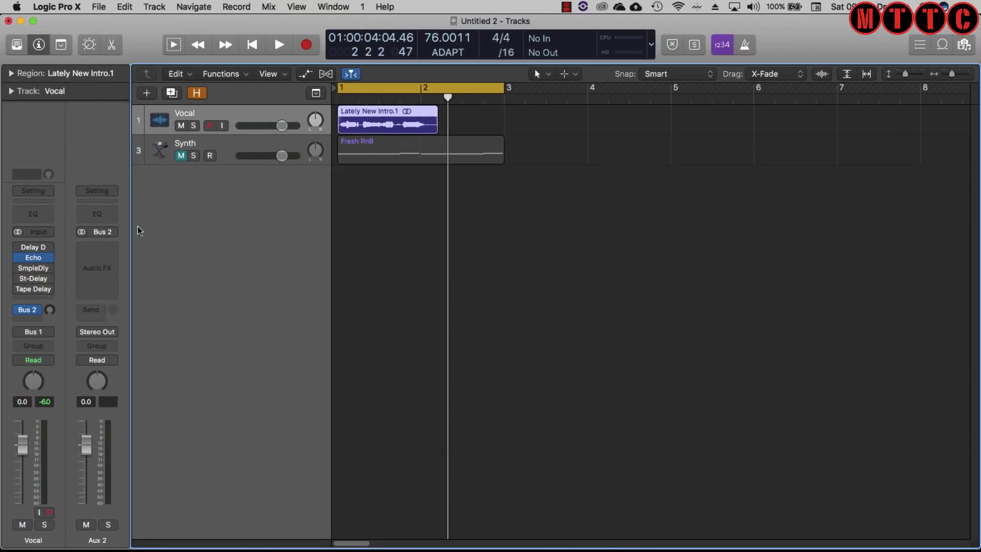
{"action": "left_click", "coordinate": [22, 262]}
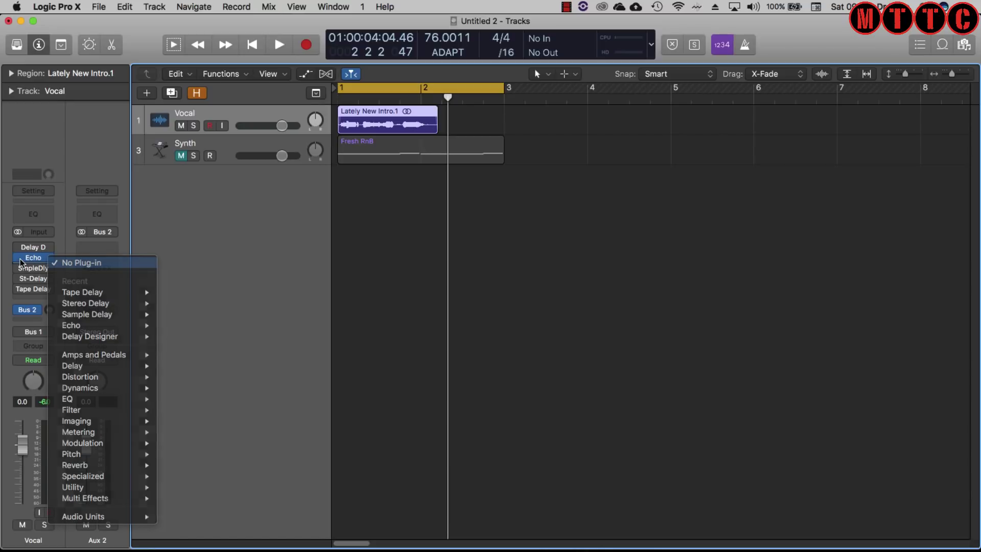
{"action": "left_click", "coordinate": [23, 258]}
{"action": "left_click", "coordinate": [33, 248]}
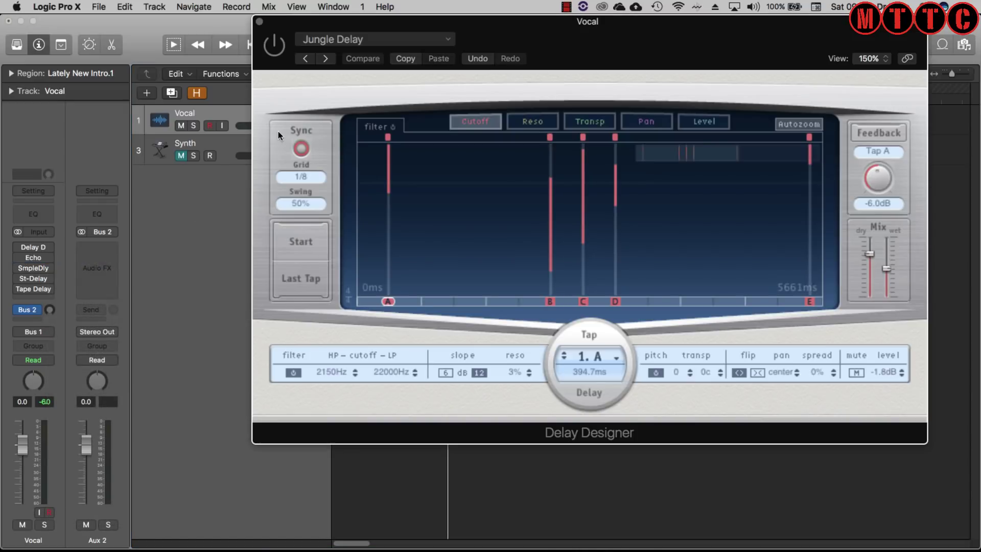
{"action": "left_click_drag", "start_coordinate": [320, 27], "coordinate": [212, 177]}
{"action": "left_click_drag", "start_coordinate": [423, 179], "coordinate": [417, 106]}
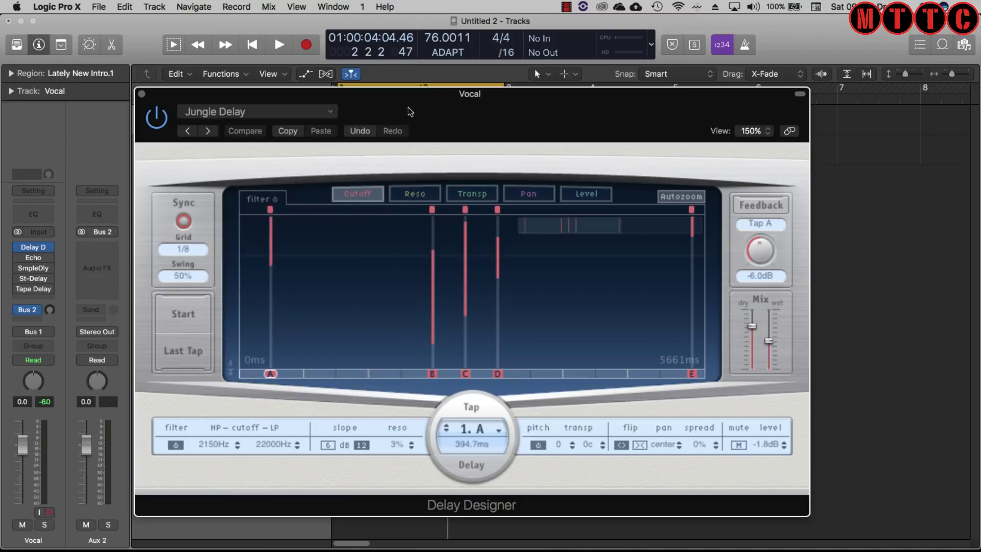
{"action": "left_click_drag", "start_coordinate": [408, 106], "coordinate": [445, 4]}
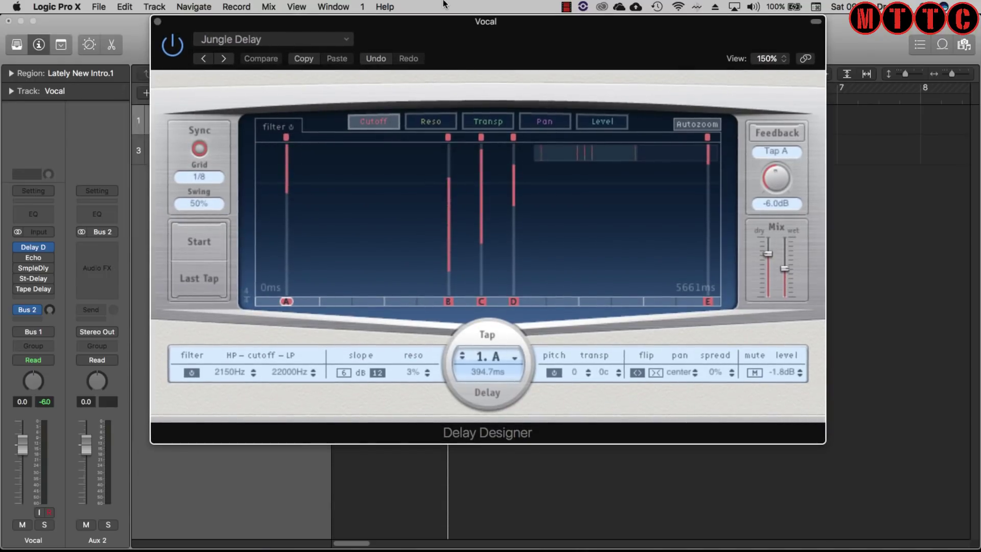
Browse the Delay Designer presets through Simple Filtered and Complex Pitch Shifted to the Warped category.
{"action": "left_click", "coordinate": [247, 41]}
{"action": "mouse_move", "coordinate": [246, 276]}
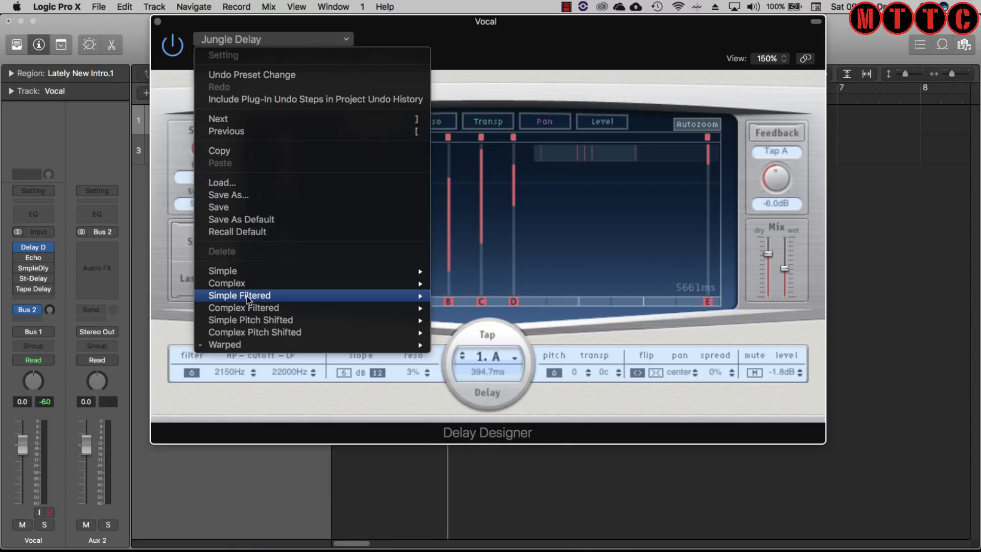
{"action": "mouse_move", "coordinate": [246, 297]}
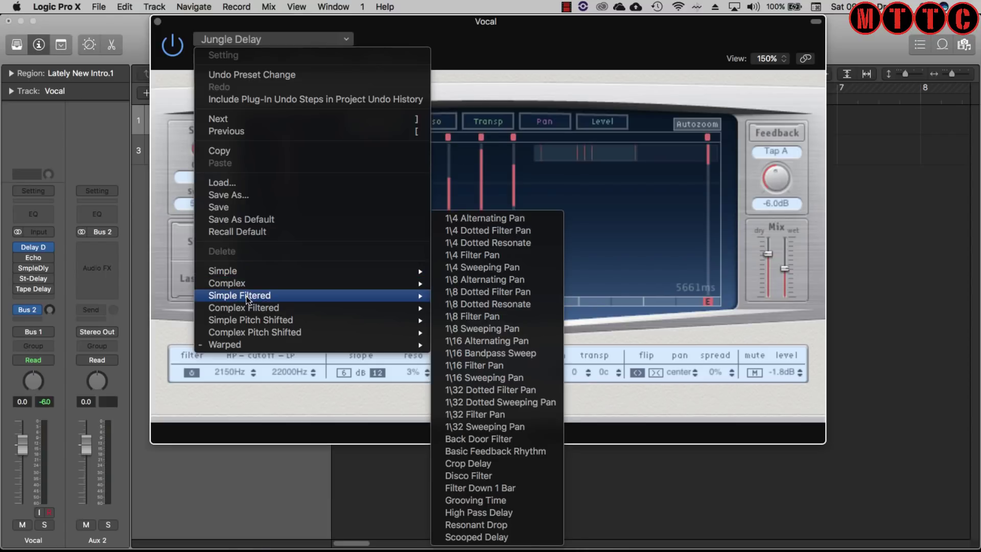
{"action": "mouse_move", "coordinate": [293, 334]}
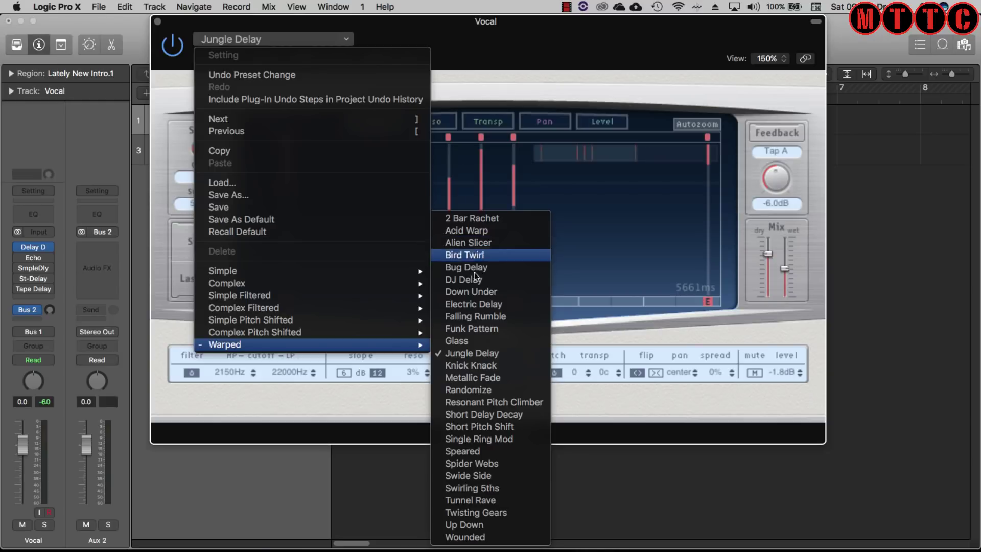
Keep Jungle Delay and view its taps' resonance, transposition, pan and then level settings.
{"action": "left_click", "coordinate": [510, 45]}
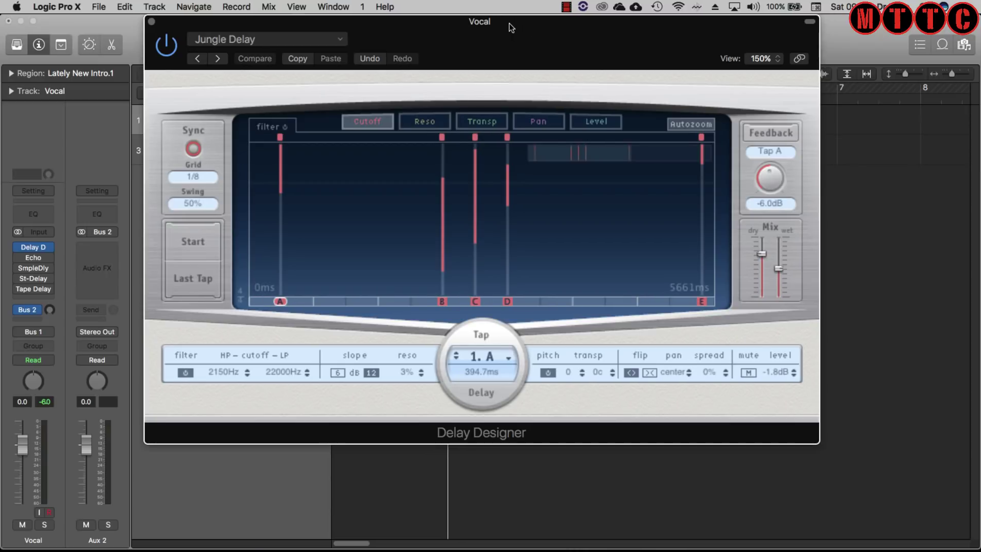
{"action": "left_click_drag", "start_coordinate": [509, 23], "coordinate": [502, 23]}
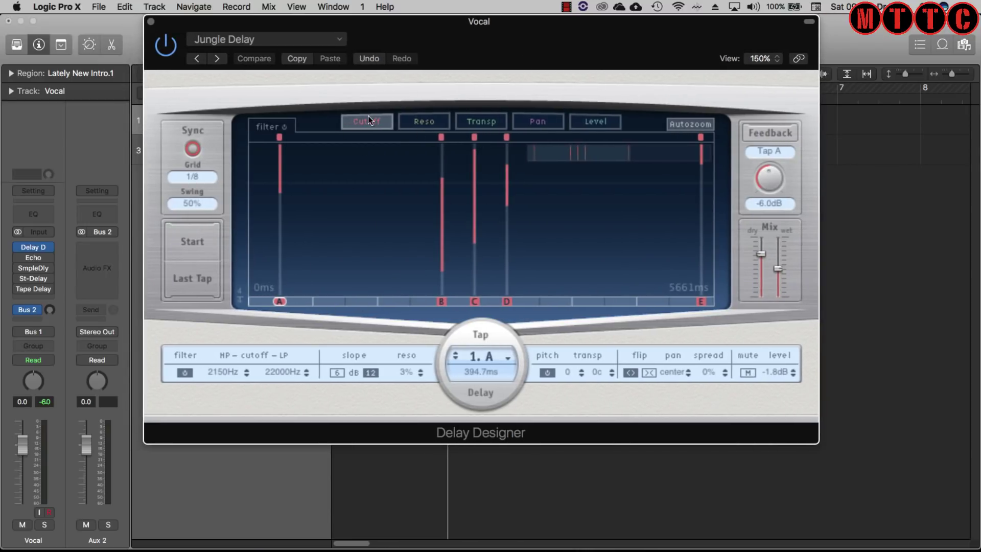
{"action": "left_click", "coordinate": [422, 122]}
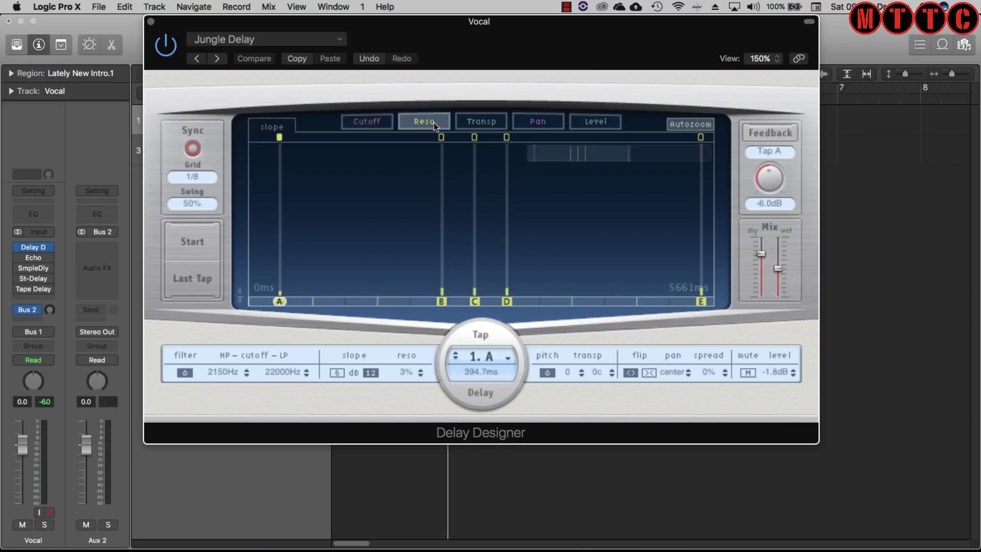
{"action": "left_click", "coordinate": [473, 122]}
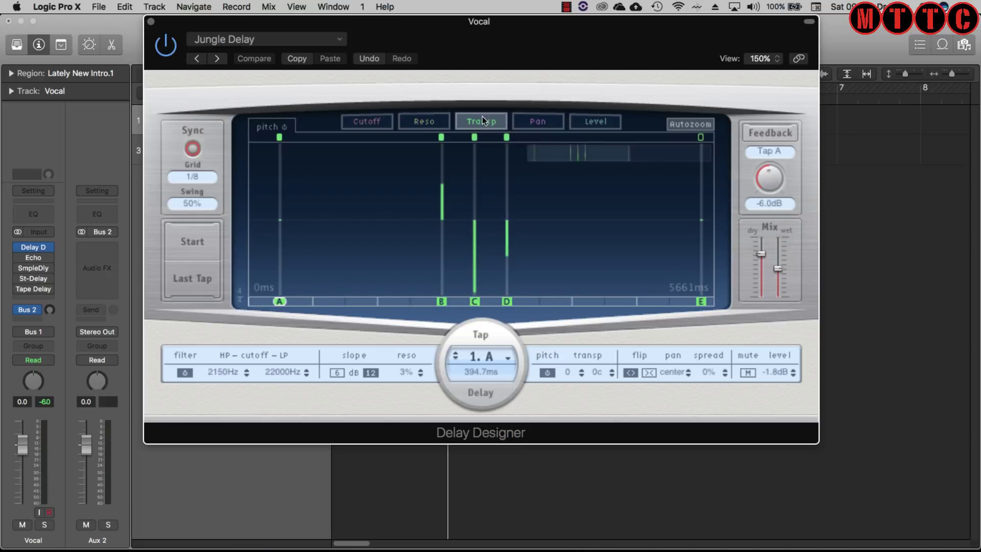
{"action": "left_click", "coordinate": [538, 122]}
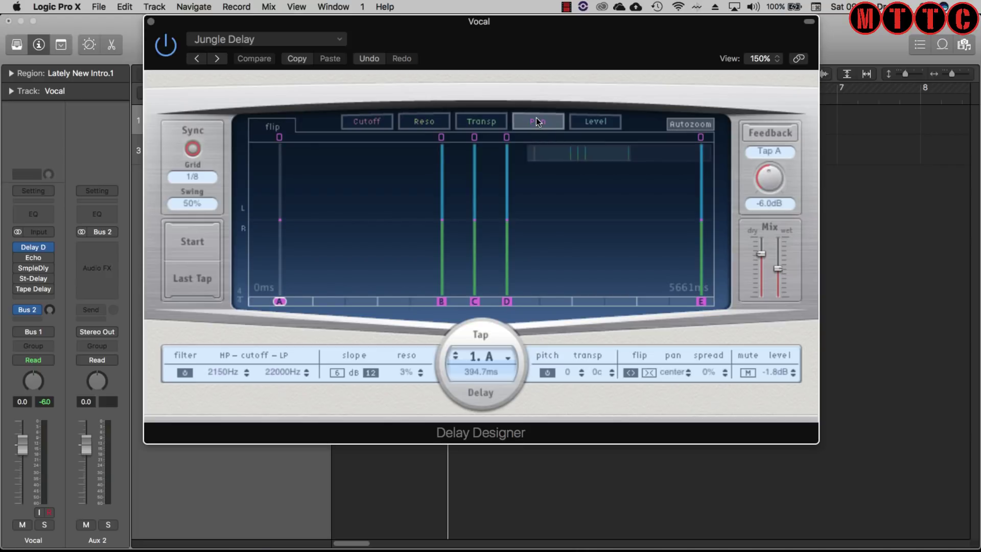
{"action": "left_click", "coordinate": [600, 122]}
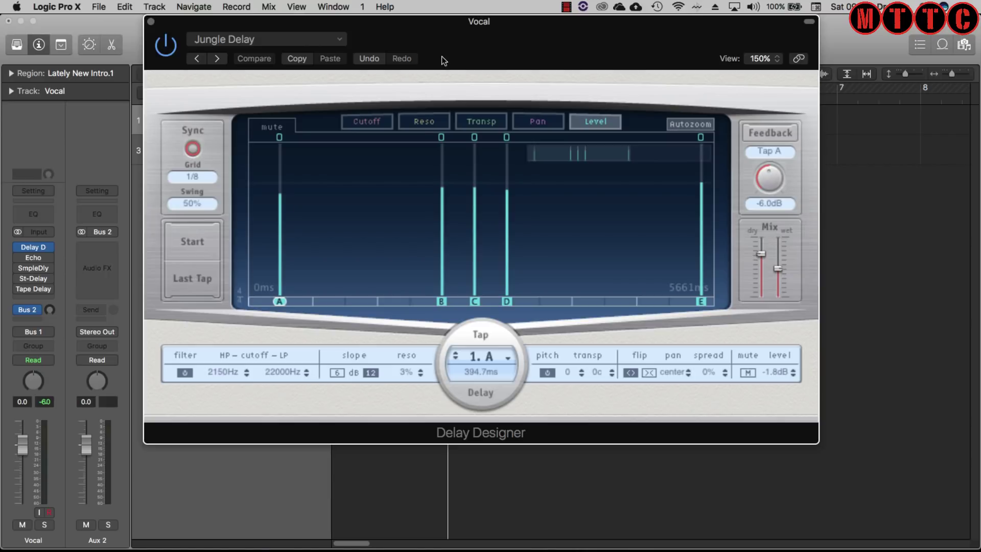
Load the 1\4 Alternating Pan preset, then Rhythm Ghost, and play it back.
{"action": "left_click", "coordinate": [252, 41]}
{"action": "mouse_move", "coordinate": [364, 266]}
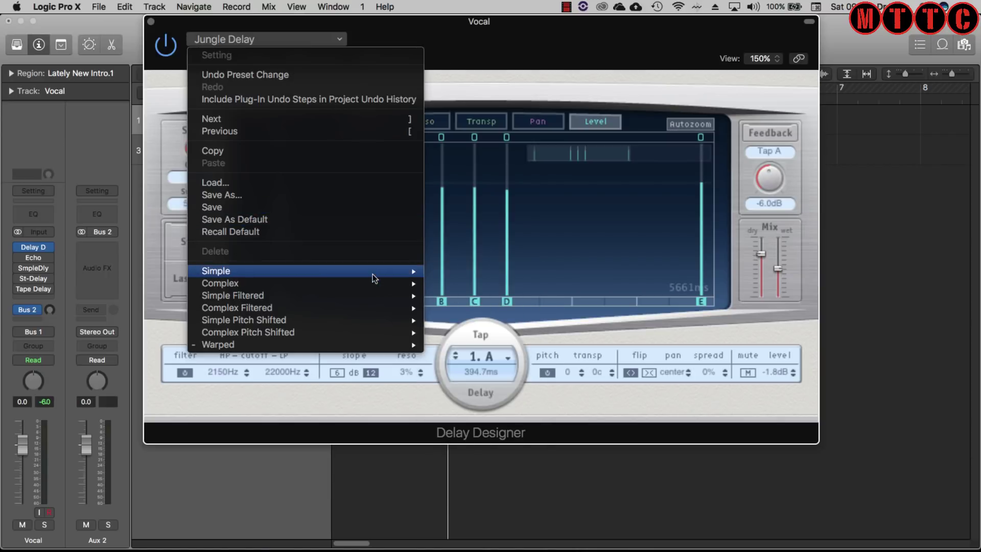
{"action": "left_click", "coordinate": [516, 276]}
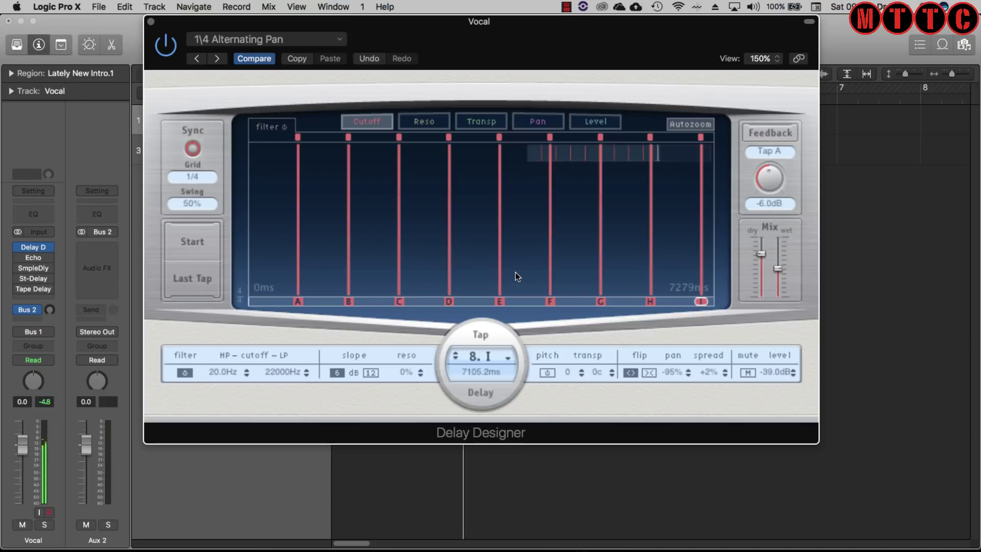
{"action": "left_click", "coordinate": [290, 37]}
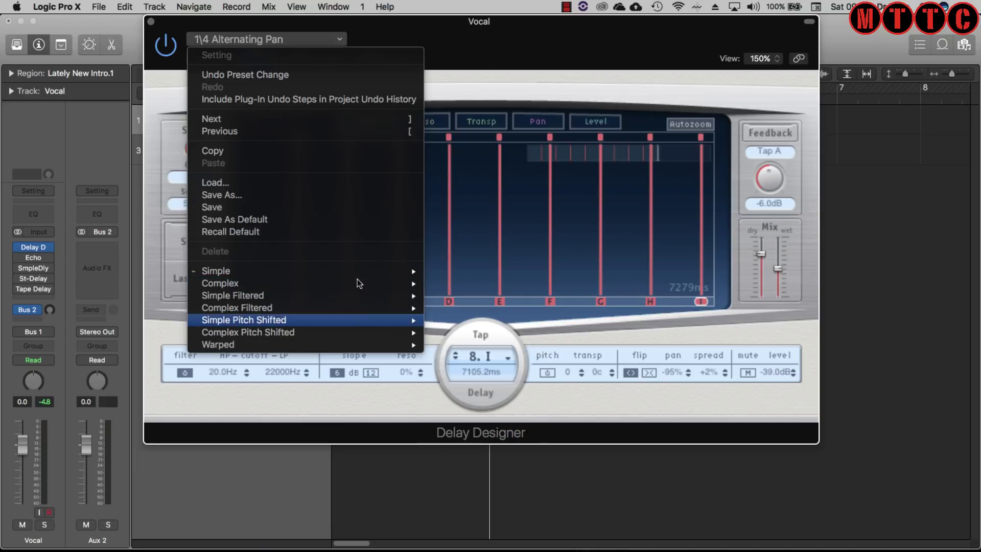
{"action": "mouse_move", "coordinate": [358, 283]}
{"action": "left_click", "coordinate": [486, 409]}
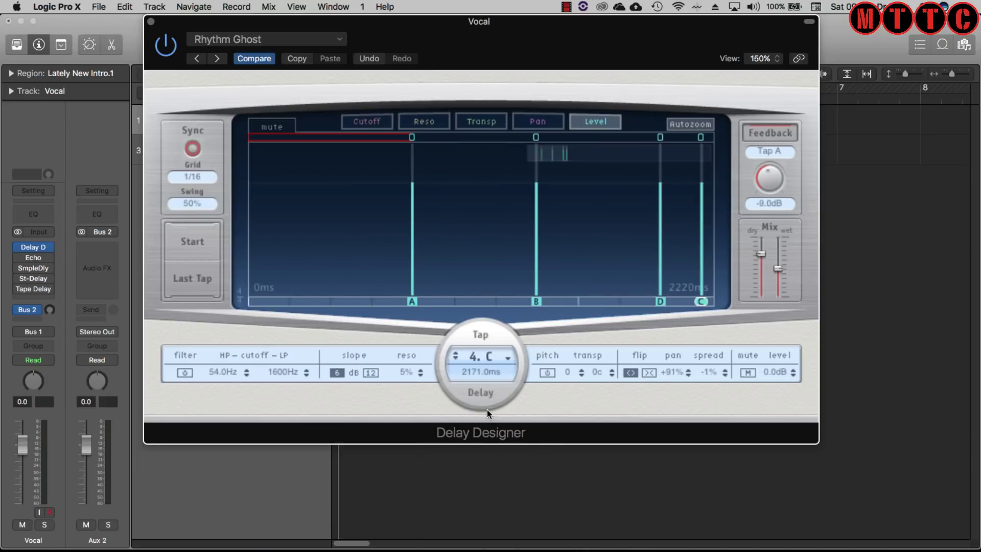
{"action": "key", "text": "space"}
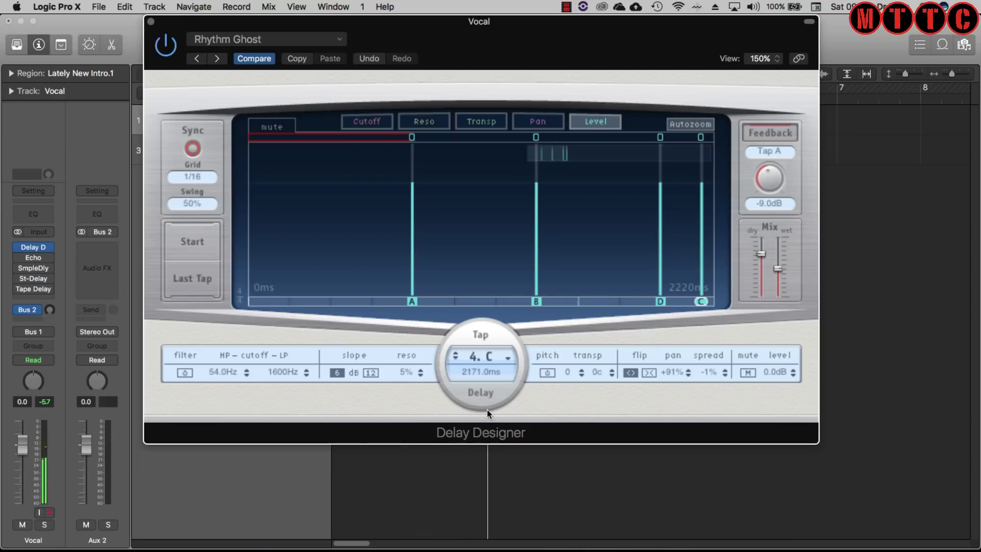
Load the Simple Filtered 1\16 Filter Pan preset with sixteen taps.
{"action": "left_click", "coordinate": [321, 33]}
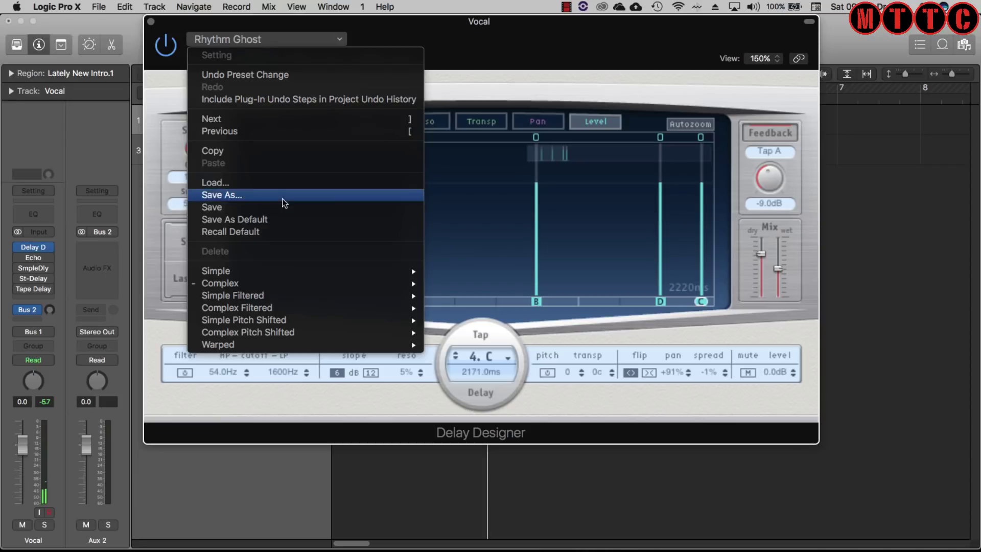
{"action": "mouse_move", "coordinate": [267, 298]}
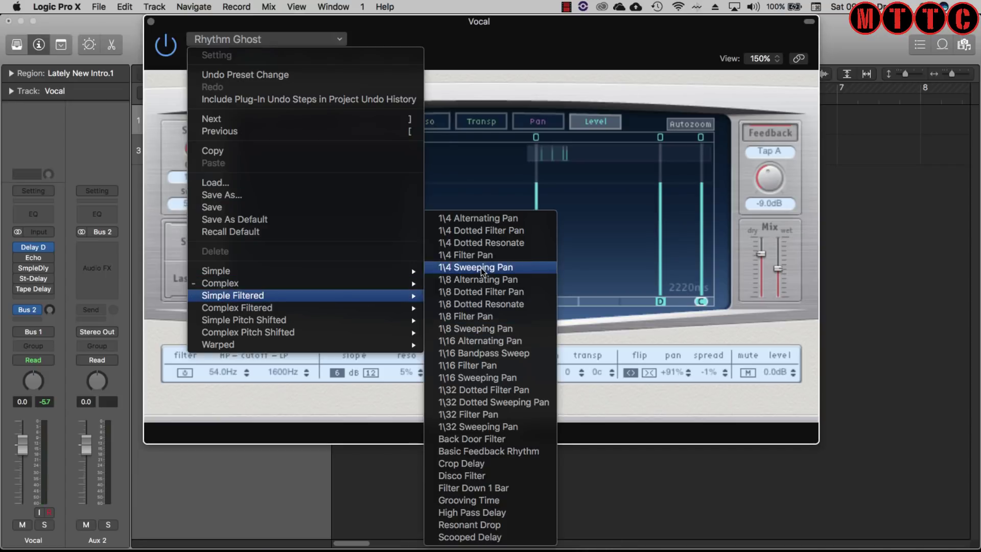
{"action": "left_click", "coordinate": [518, 363]}
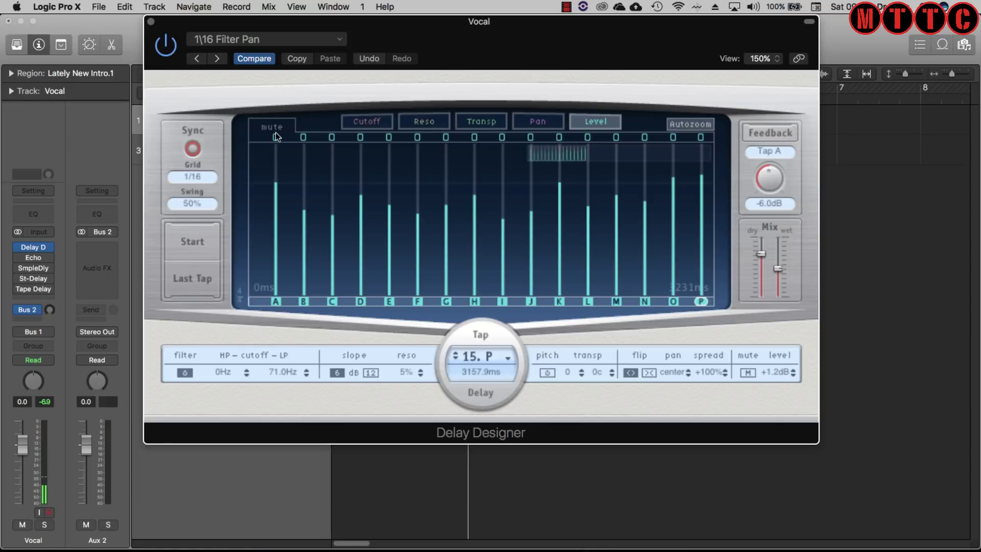
Check the taps' filter cutoff and raise tap A's resonance.
{"action": "left_click", "coordinate": [363, 121]}
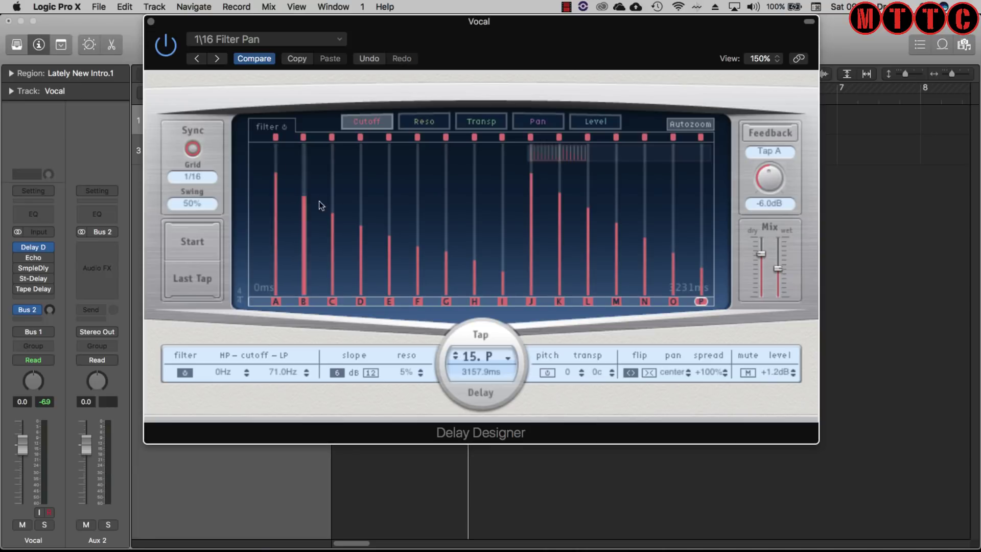
{"action": "left_click", "coordinate": [588, 245]}
{"action": "left_click", "coordinate": [415, 120]}
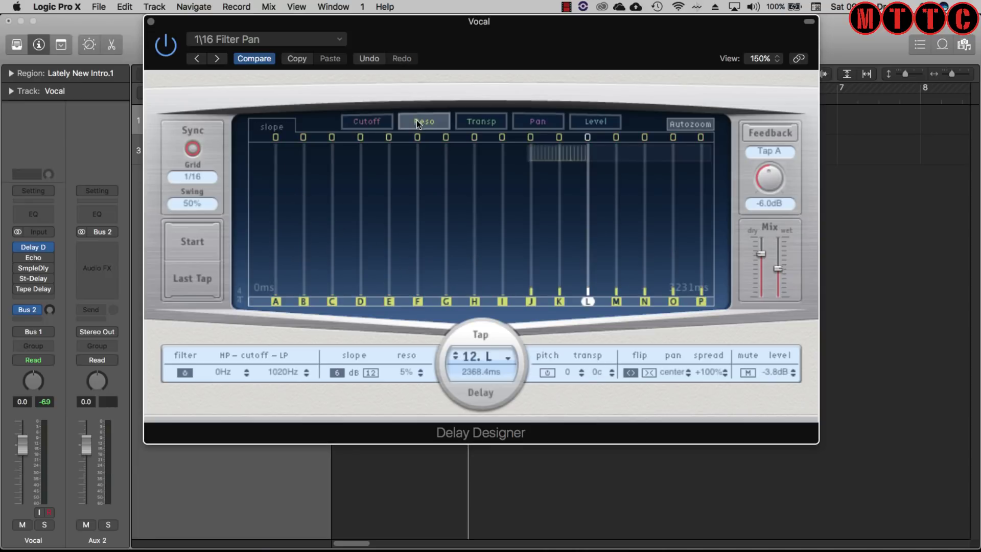
{"action": "left_click_drag", "start_coordinate": [275, 275], "coordinate": [280, 358]}
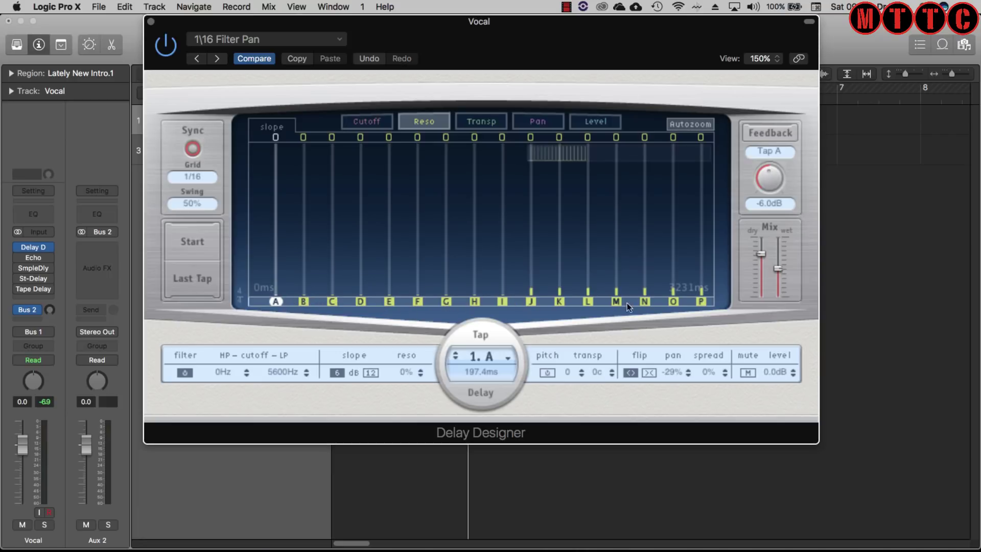
Transpose taps H and I up 12 semitones.
{"action": "left_click", "coordinate": [480, 124]}
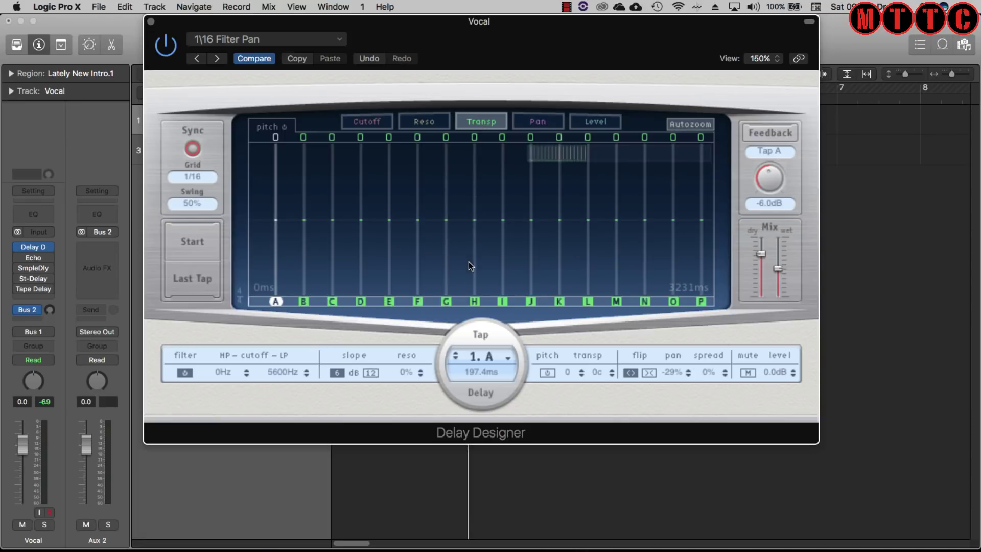
{"action": "left_click_drag", "start_coordinate": [474, 219], "coordinate": [474, 148]}
{"action": "left_click_drag", "start_coordinate": [501, 219], "coordinate": [502, 146]}
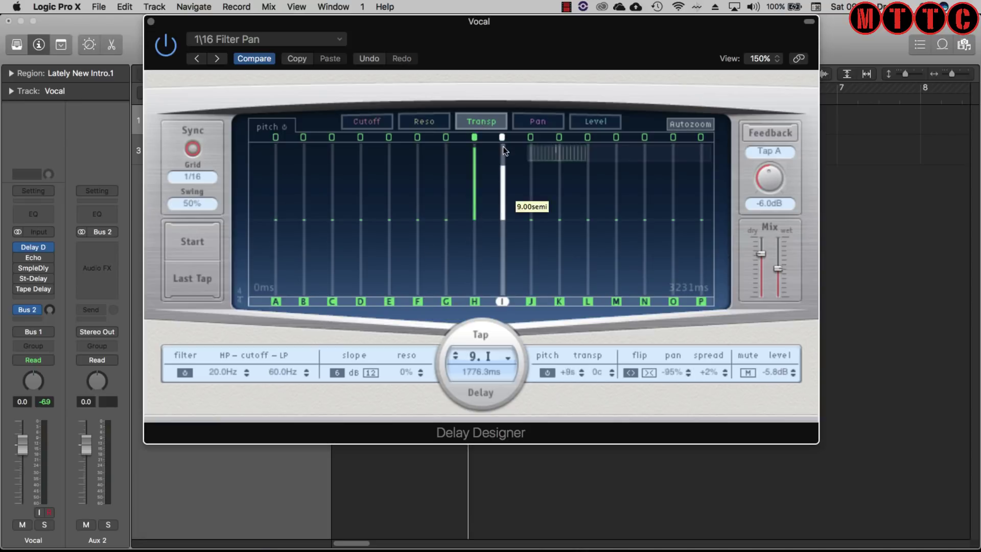
Transpose taps B and C down to -12 semitones.
{"action": "left_click", "coordinate": [418, 219]}
{"action": "left_click_drag", "start_coordinate": [303, 220], "coordinate": [313, 97]}
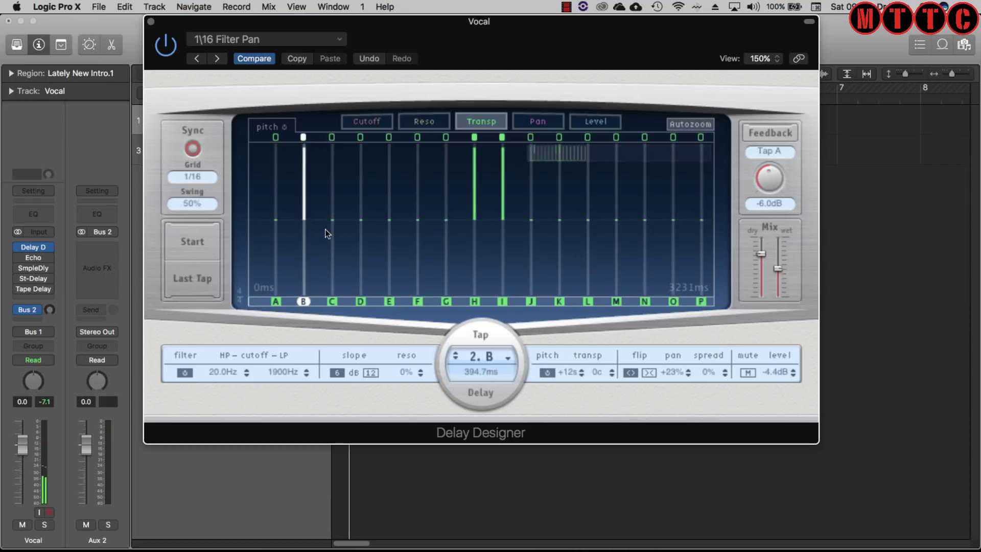
{"action": "left_click_drag", "start_coordinate": [334, 217], "coordinate": [305, 168]}
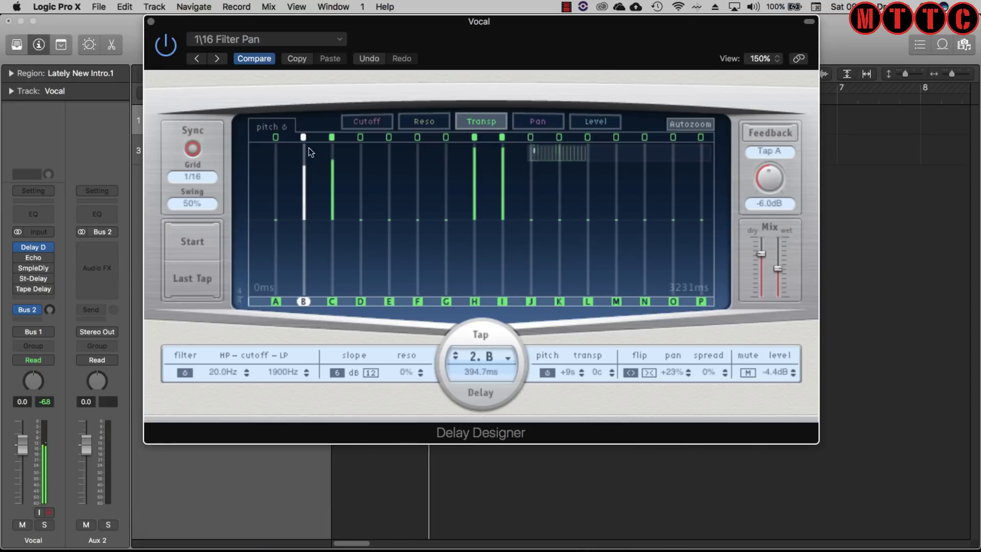
{"action": "left_click", "coordinate": [304, 160], "text": "alt"}
{"action": "left_click_drag", "start_coordinate": [567, 371], "coordinate": [567, 367]}
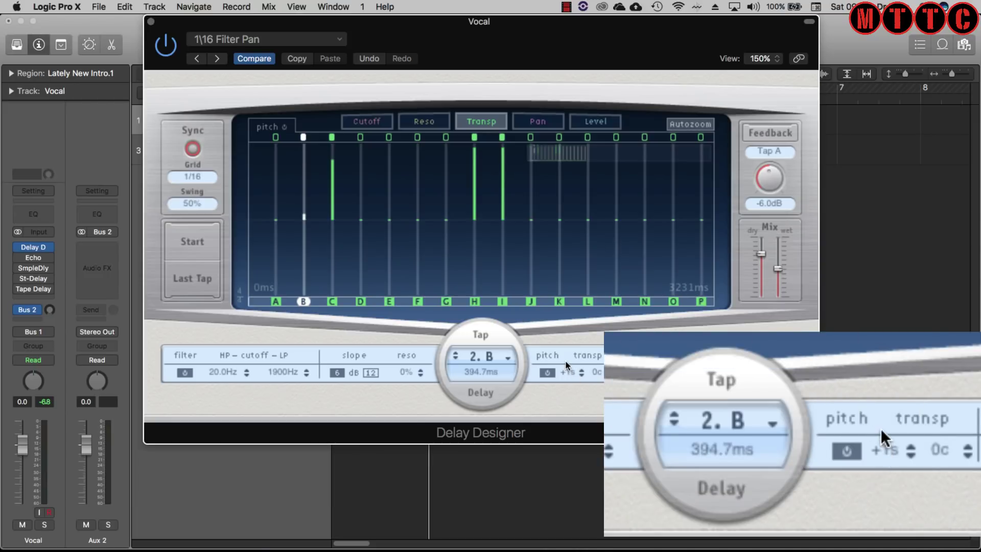
{"action": "left_click_drag", "start_coordinate": [306, 223], "coordinate": [305, 93]}
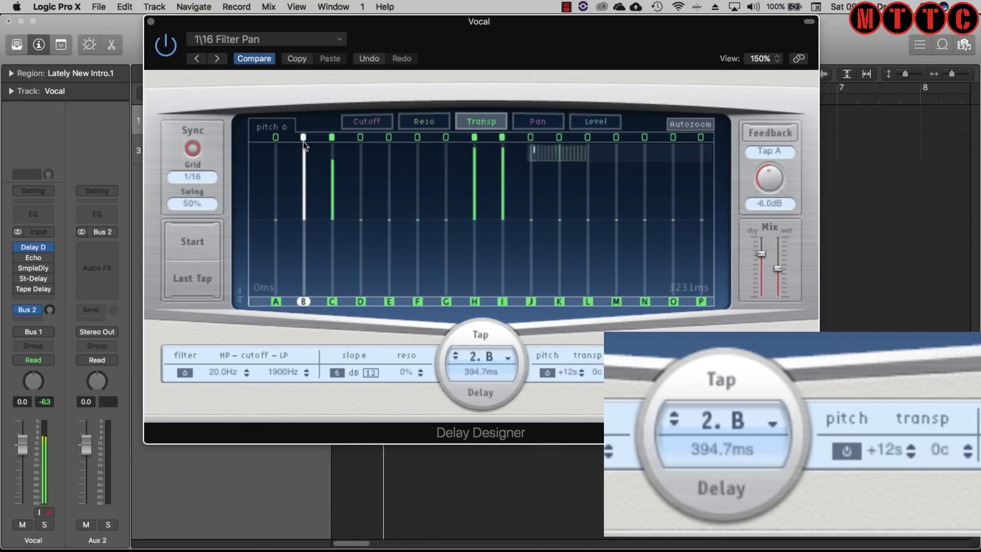
{"action": "left_click_drag", "start_coordinate": [302, 143], "coordinate": [286, 338]}
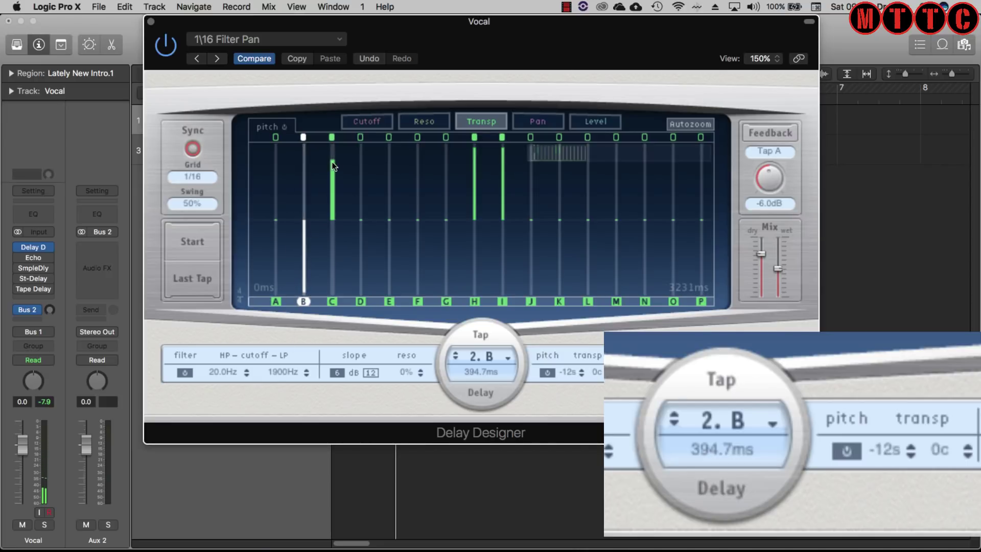
{"action": "left_click_drag", "start_coordinate": [332, 162], "coordinate": [313, 357]}
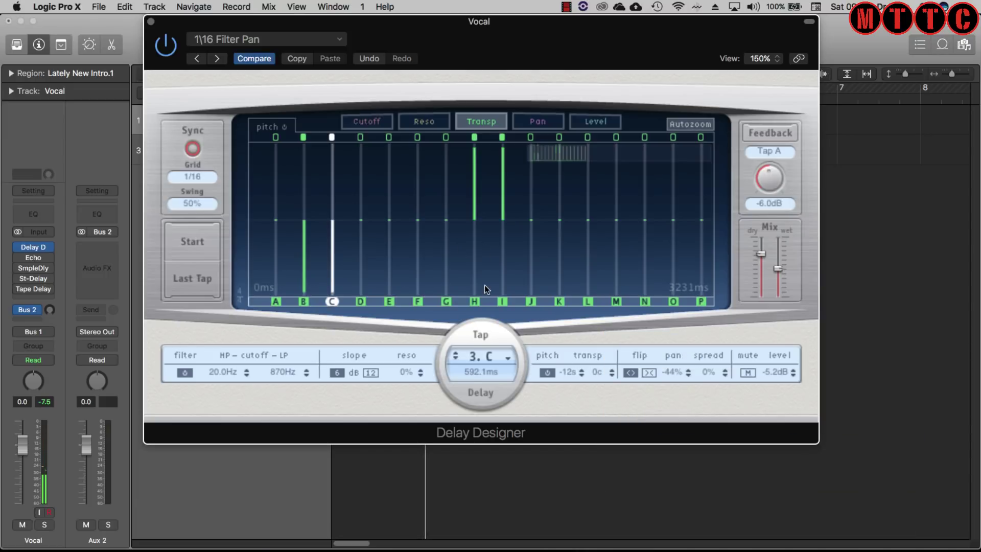
Pan tap C fully left to -100%.
{"action": "left_click", "coordinate": [532, 117]}
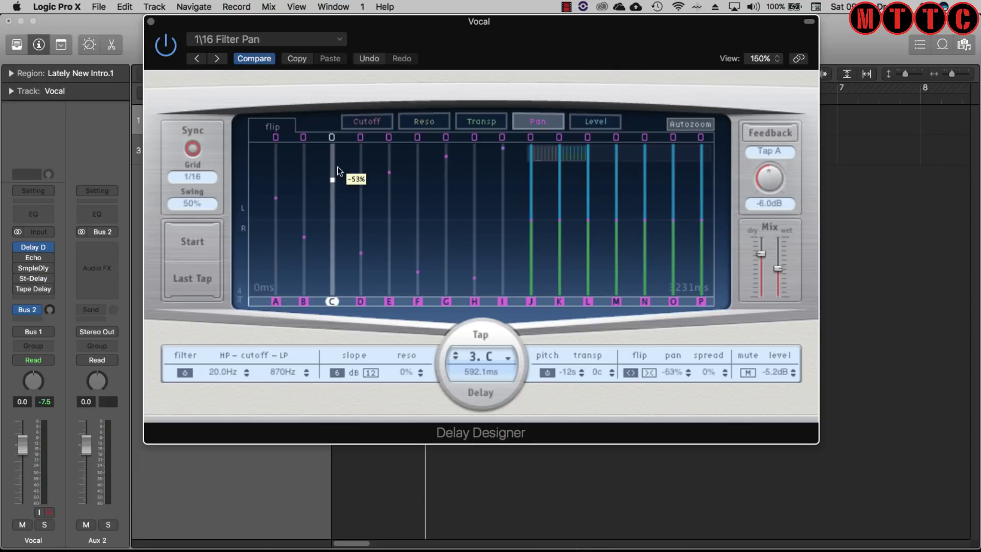
{"action": "left_click_drag", "start_coordinate": [338, 167], "coordinate": [333, 143]}
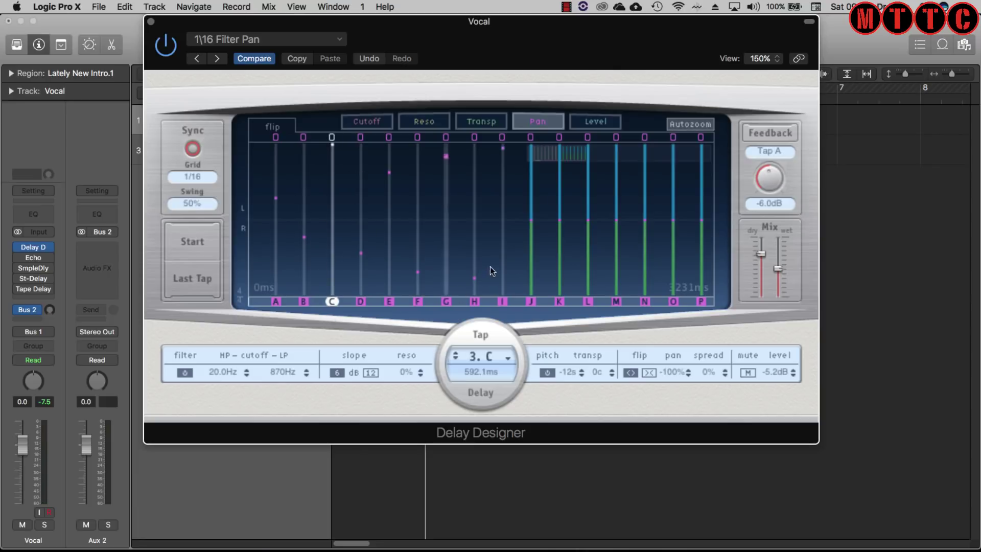
{"action": "left_click", "coordinate": [184, 372]}
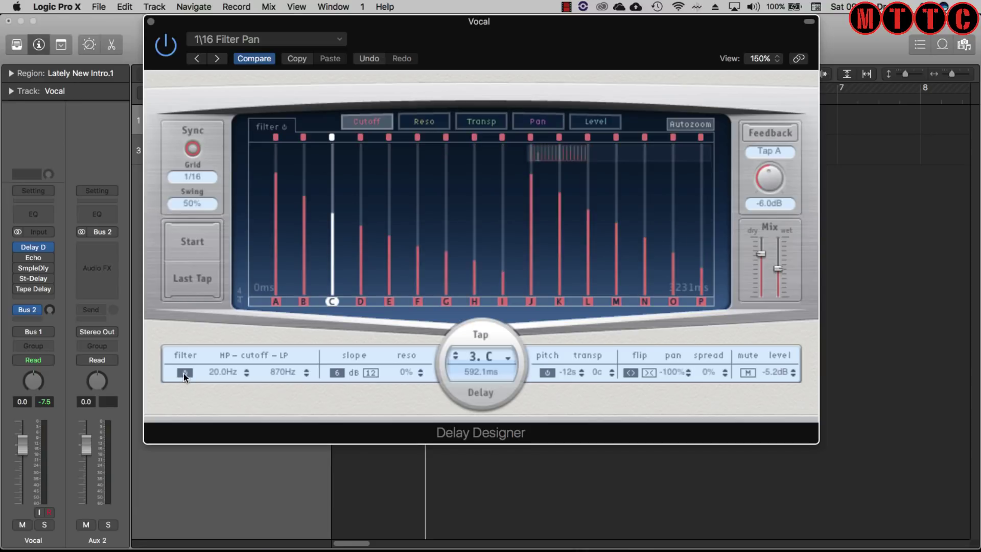
Switch off the filter for taps C and D together, then inspect taps B and H.
{"action": "left_click", "coordinate": [360, 300]}
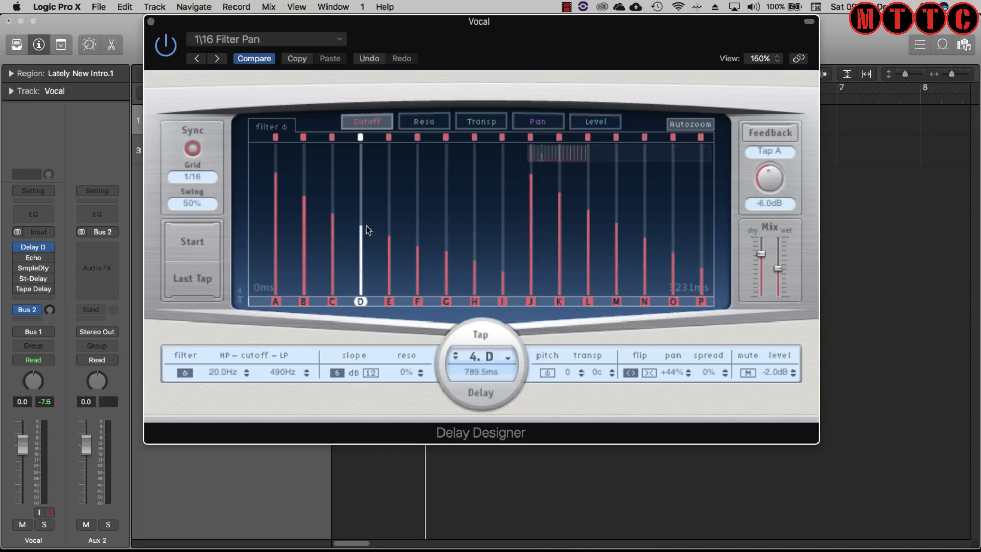
{"action": "left_click", "coordinate": [317, 222], "text": "shift"}
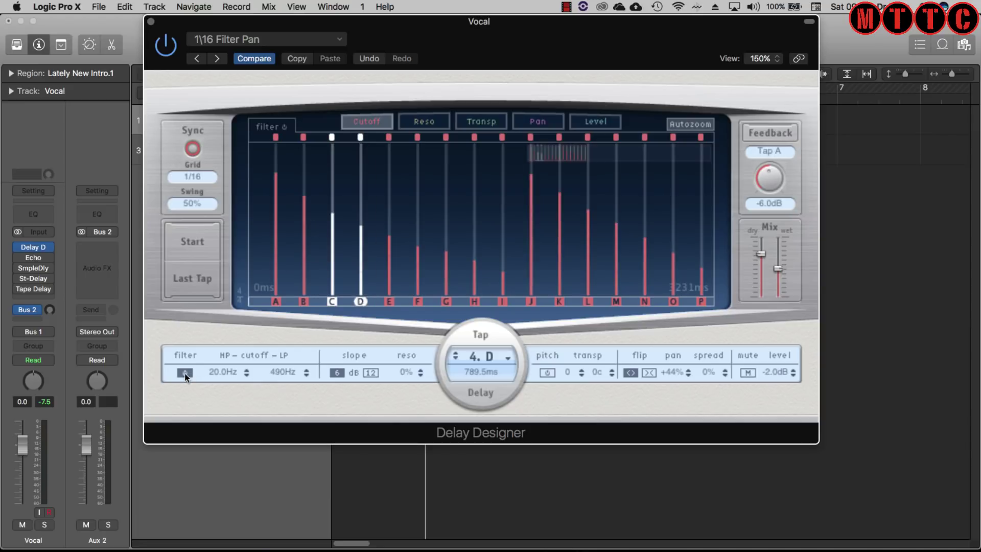
{"action": "left_click", "coordinate": [185, 372]}
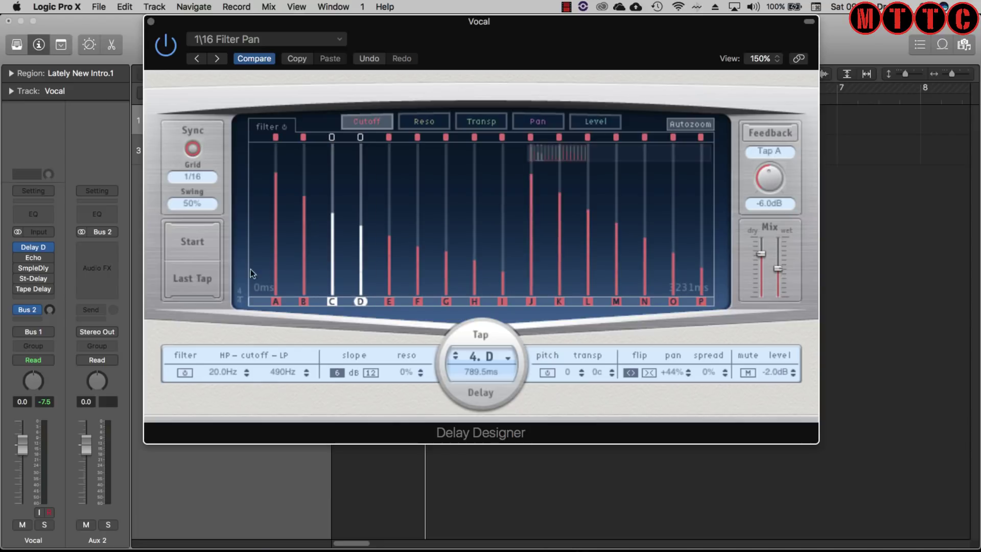
{"action": "left_click", "coordinate": [303, 215]}
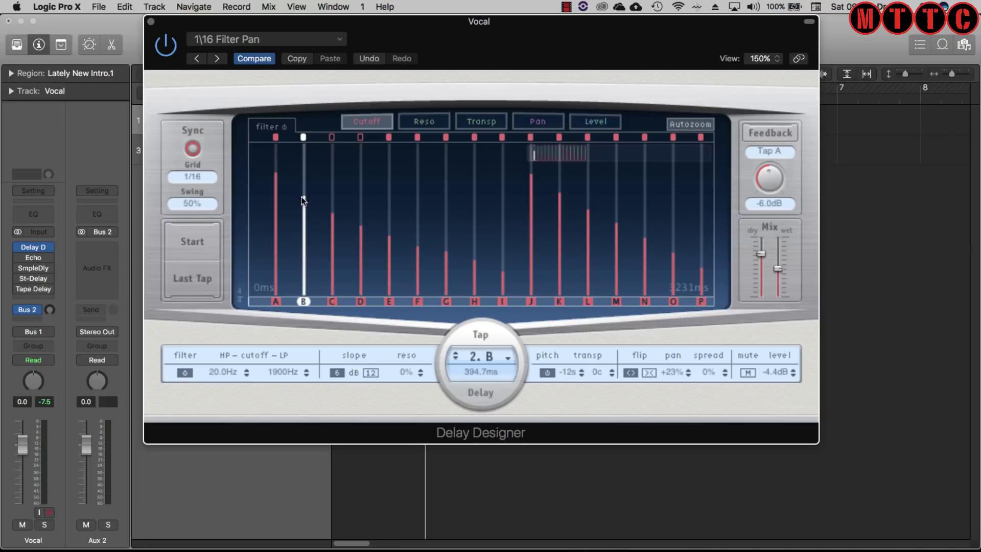
{"action": "left_click", "coordinate": [474, 232]}
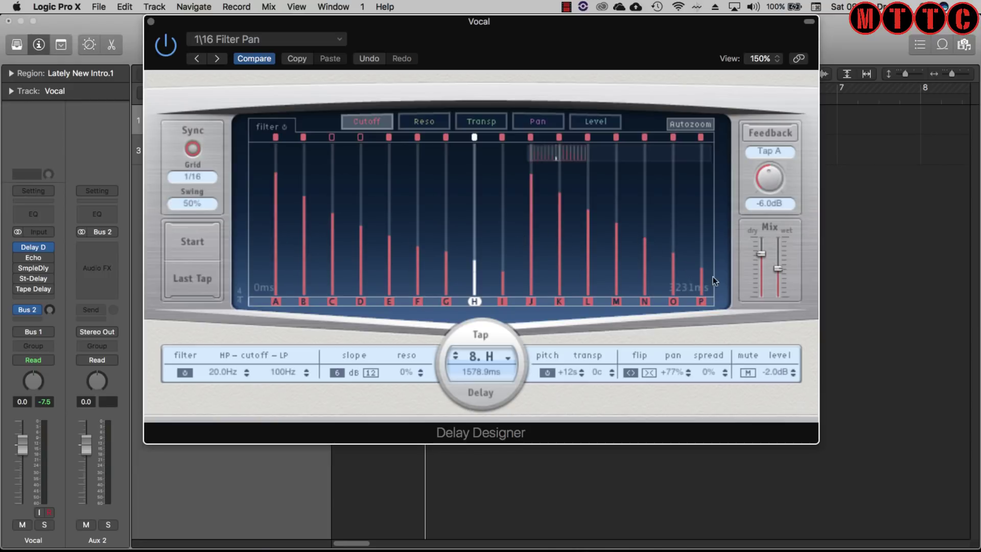
Reload the Warped > Jungle Delay preset in Delay Designer.
{"action": "left_click", "coordinate": [248, 36]}
{"action": "mouse_move", "coordinate": [252, 337]}
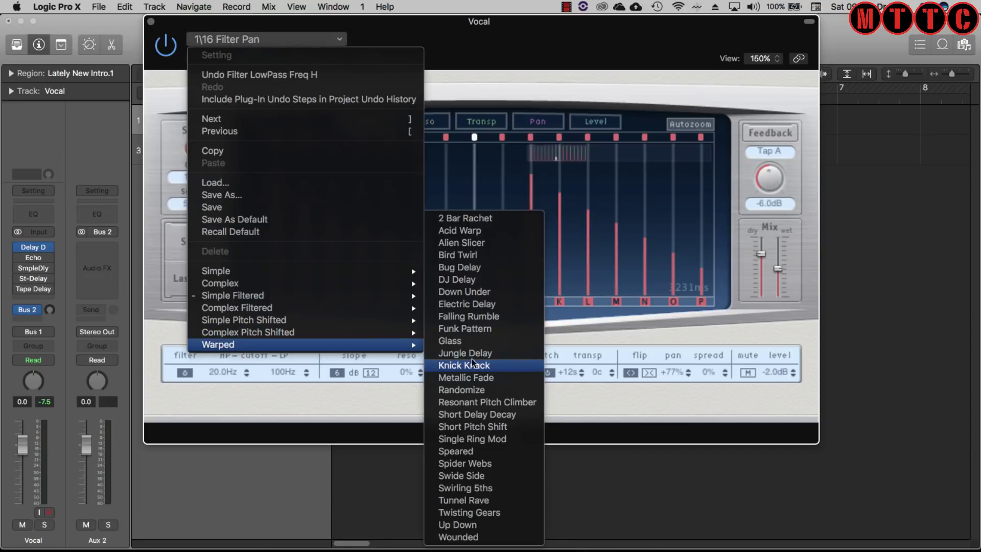
{"action": "left_click", "coordinate": [471, 353]}
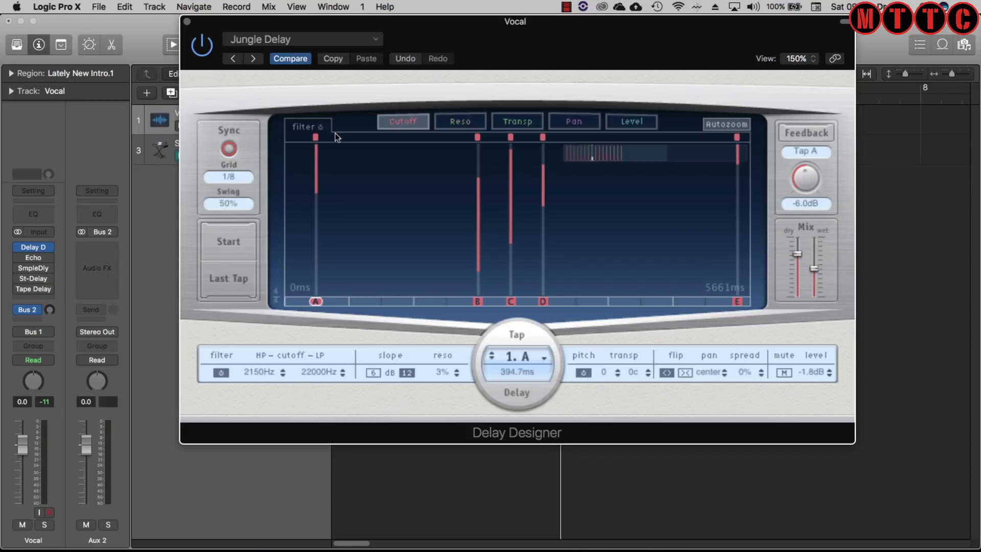
Close Delay Designer, select the Synth track, and stretch the cycle to bars 1–4 during playback.
{"action": "left_click", "coordinate": [187, 21]}
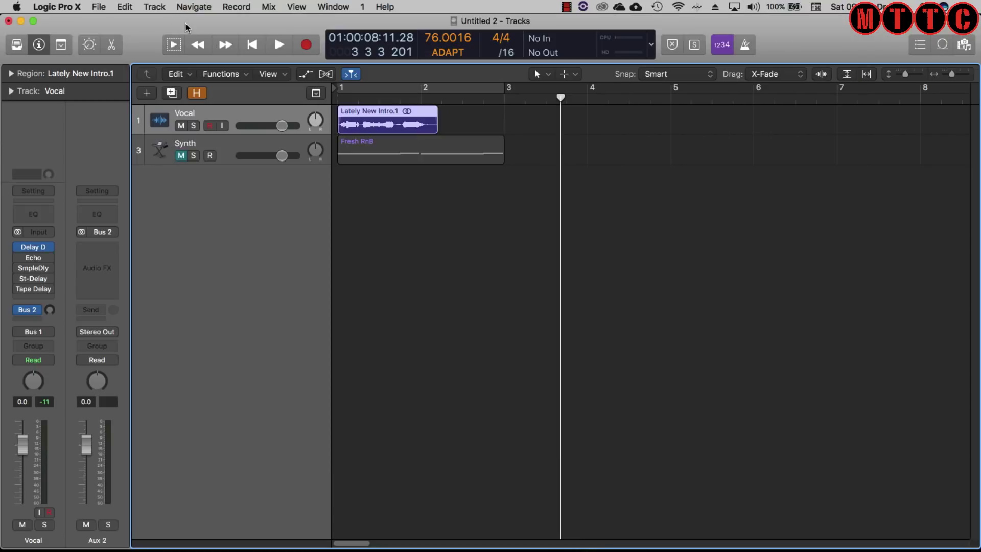
{"action": "left_click", "coordinate": [235, 148]}
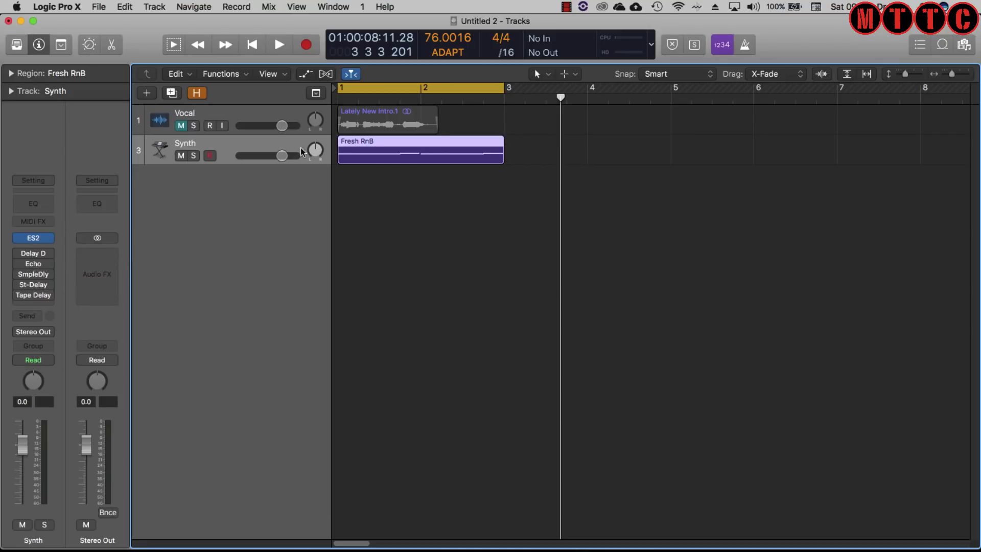
{"action": "key", "text": "space"}
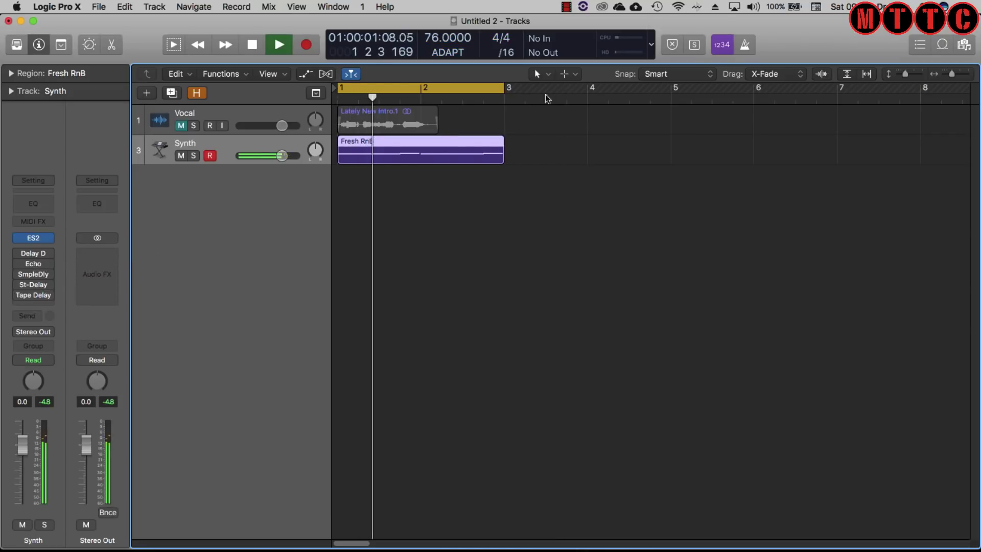
{"action": "left_click_drag", "start_coordinate": [505, 91], "coordinate": [588, 97]}
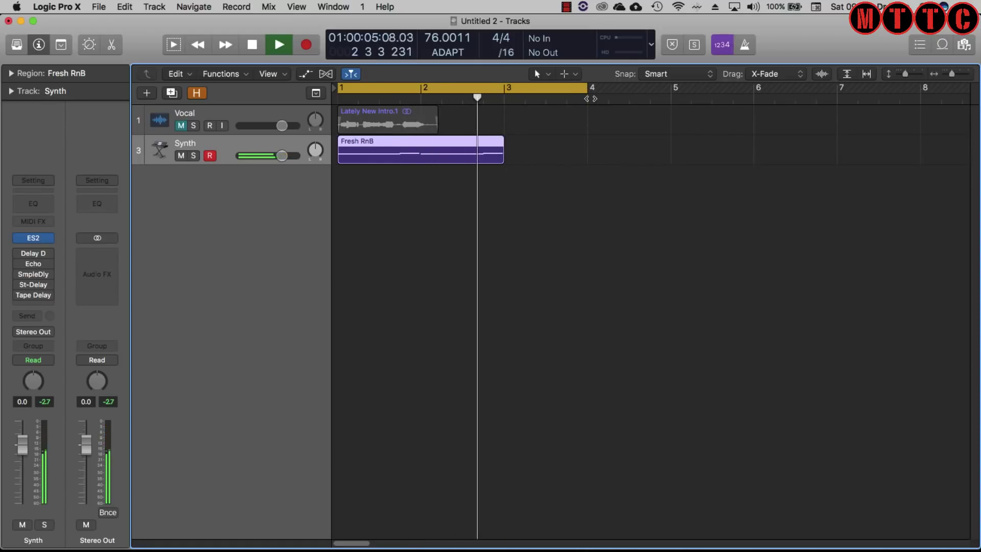
{"action": "key", "text": "space"}
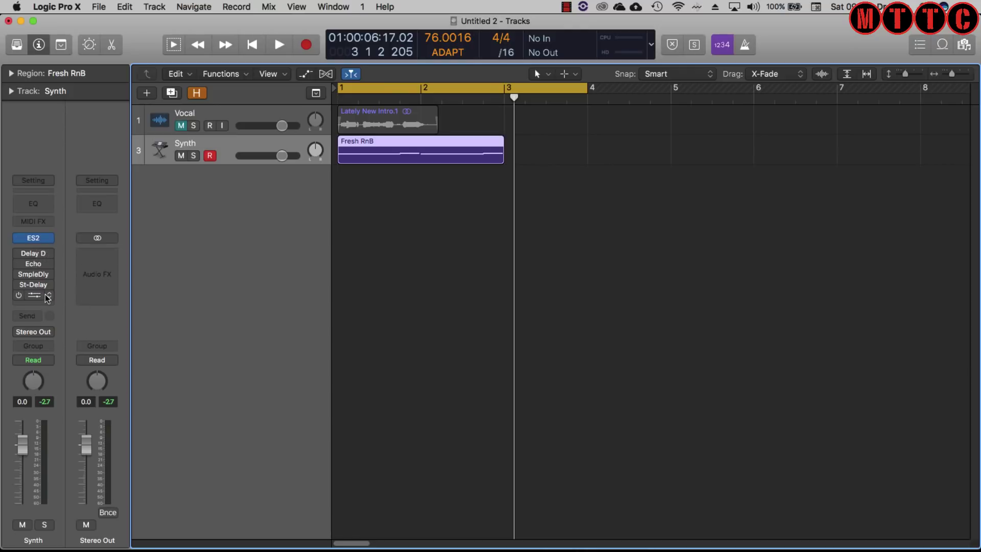
Open the Synth's Tape Delay and load the 1\8 Note Dotted Dub preset while playing.
{"action": "left_click", "coordinate": [17, 299]}
{"action": "key", "text": "space"}
{"action": "left_click_drag", "start_coordinate": [308, 127], "coordinate": [505, 21]}
{"action": "left_click", "coordinate": [558, 42]}
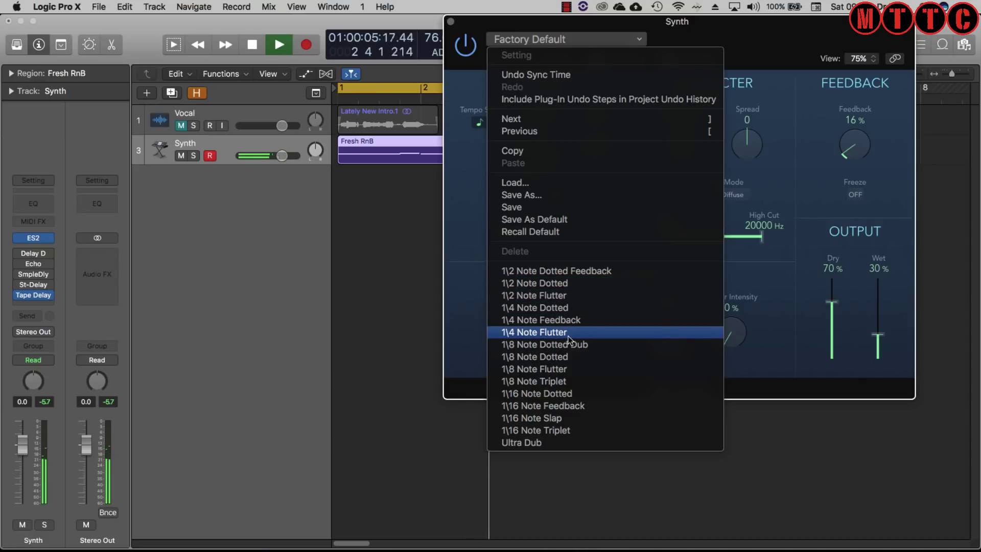
{"action": "left_click", "coordinate": [584, 344]}
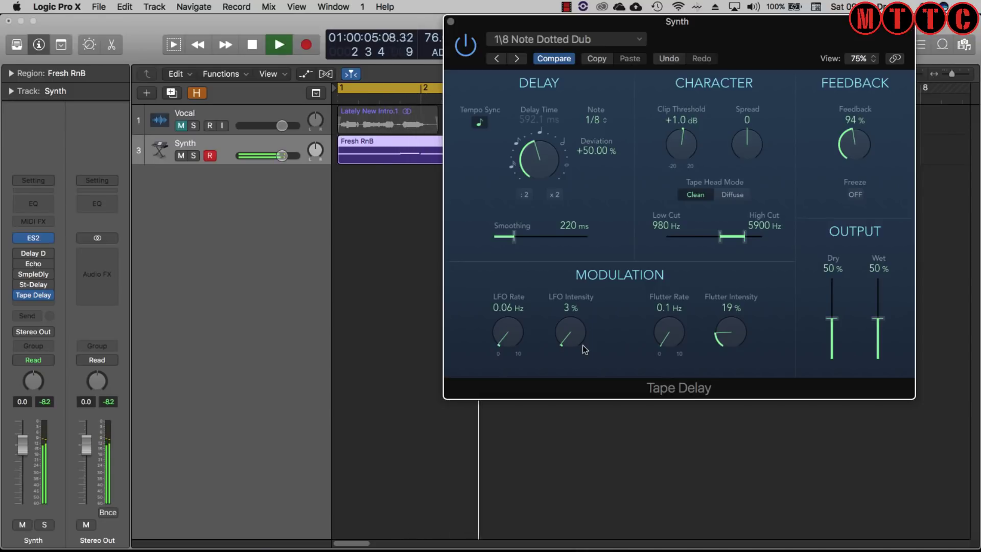
{"action": "key", "text": "space"}
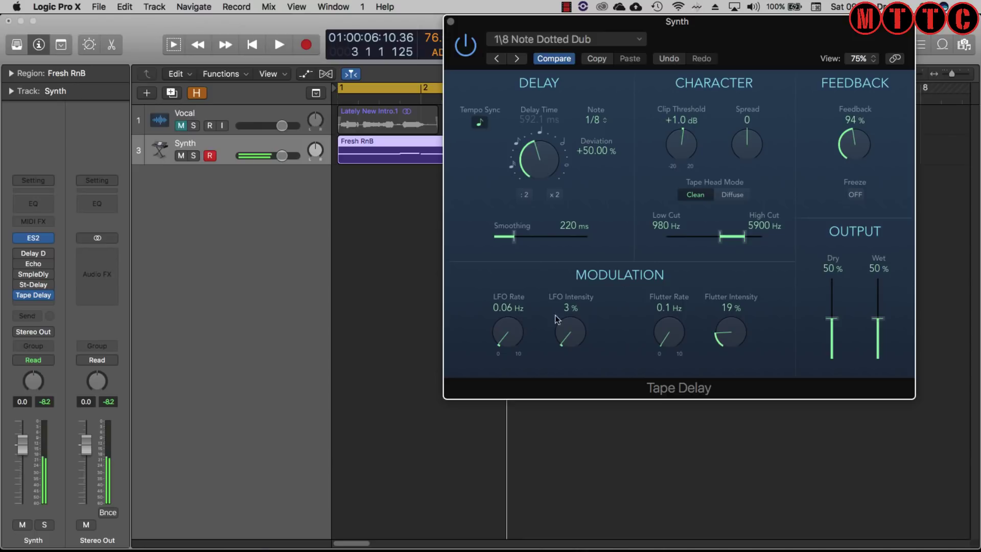
Compare the Tape Delay bypassed and enabled during playback, then close its window.
{"action": "left_click_drag", "start_coordinate": [715, 40], "coordinate": [660, 172]}
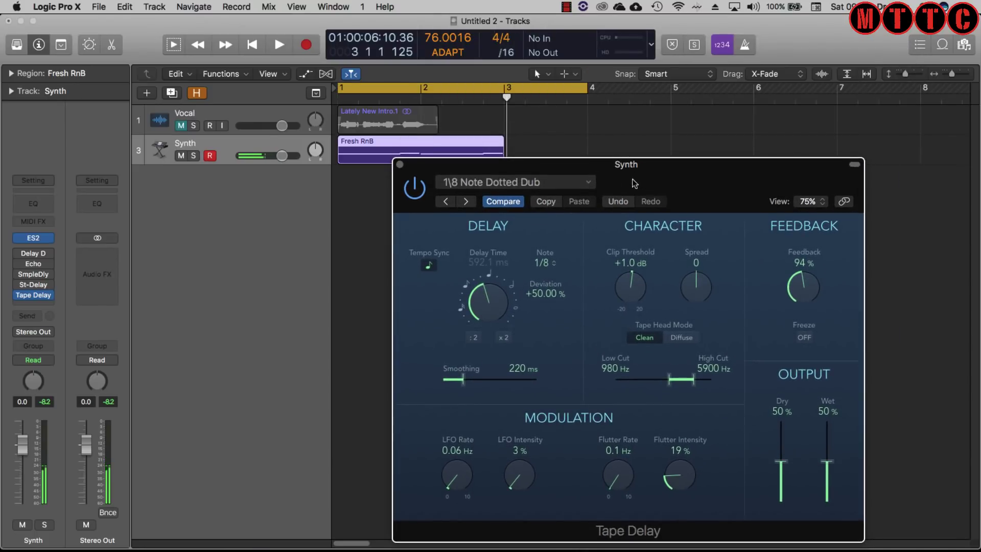
{"action": "key", "text": "space"}
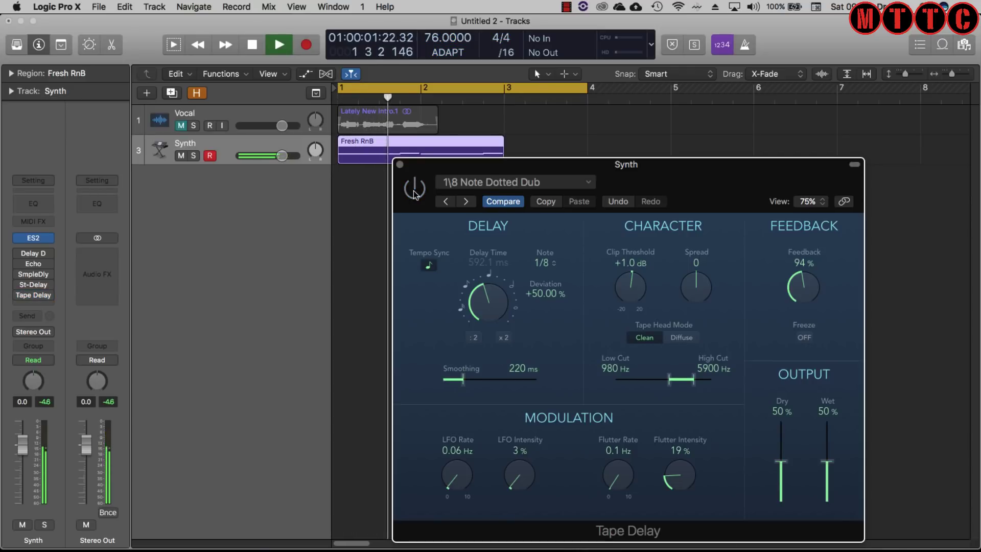
{"action": "key", "text": "space"}
{"action": "left_click", "coordinate": [415, 190]}
{"action": "key", "text": "space"}
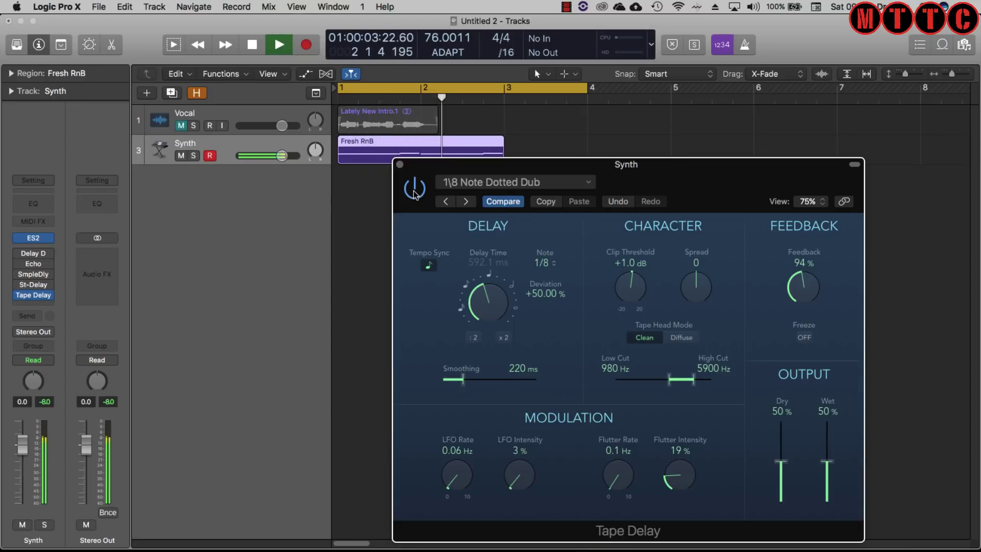
{"action": "key", "text": "space"}
{"action": "left_click_drag", "start_coordinate": [468, 168], "coordinate": [484, 25]}
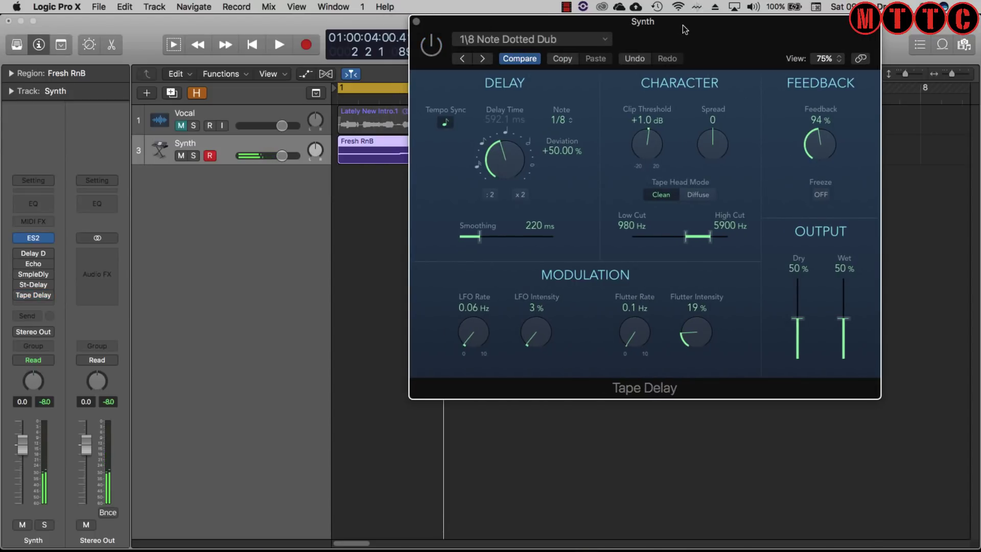
{"action": "left_click_drag", "start_coordinate": [686, 27], "coordinate": [702, 4]}
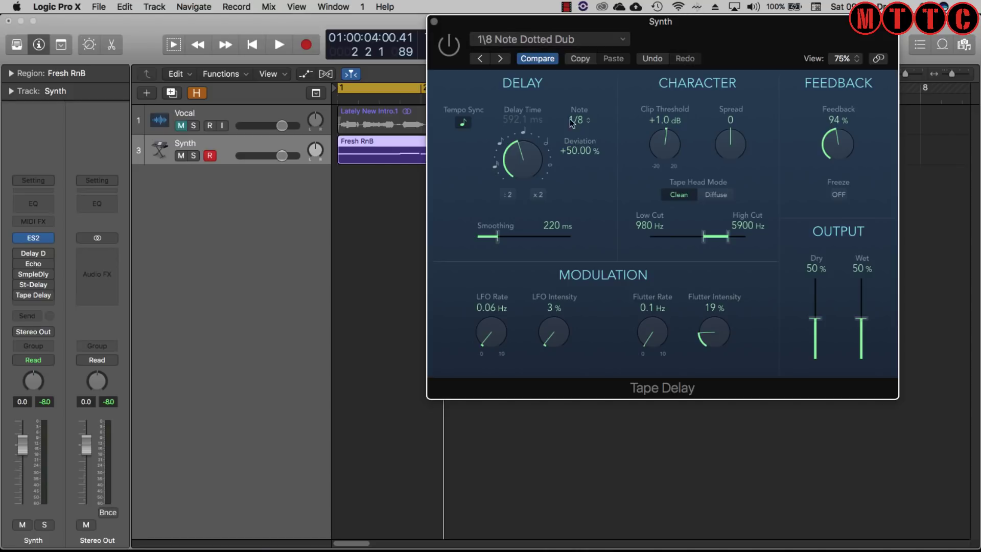
{"action": "left_click", "coordinate": [434, 21]}
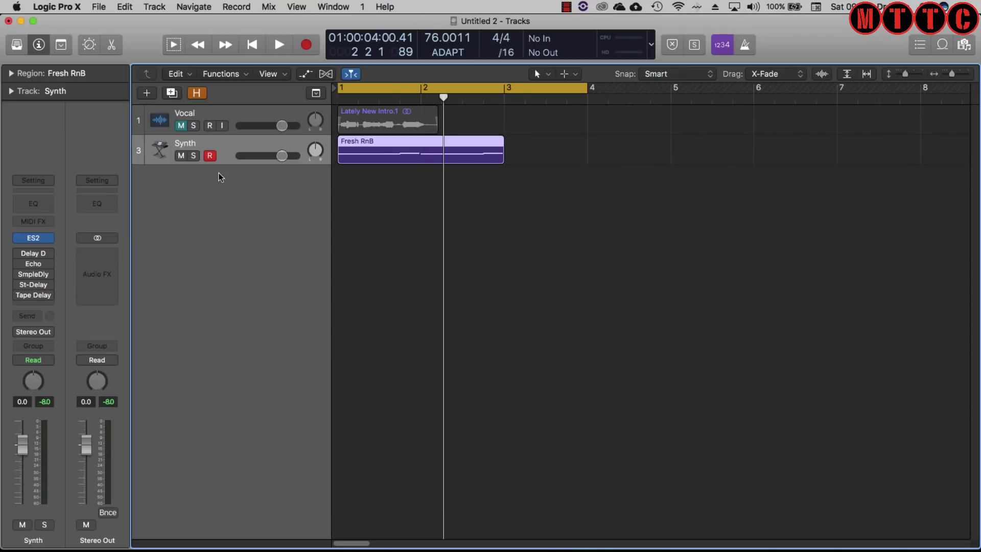
Enable the Synth's Stereo Delay and compare it bypassed and active during playback.
{"action": "left_click", "coordinate": [19, 285]}
{"action": "left_click", "coordinate": [34, 285]}
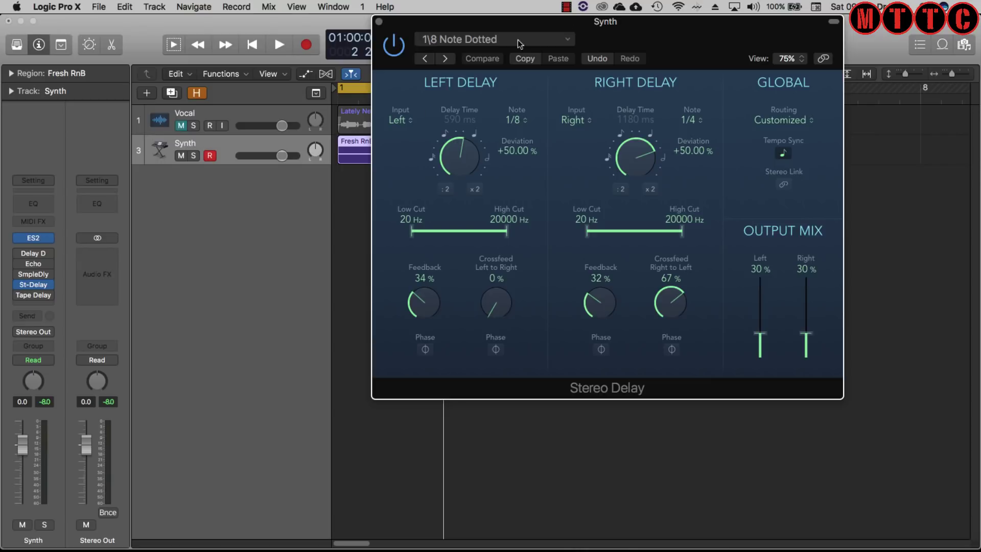
{"action": "left_click_drag", "start_coordinate": [638, 21], "coordinate": [571, 7]}
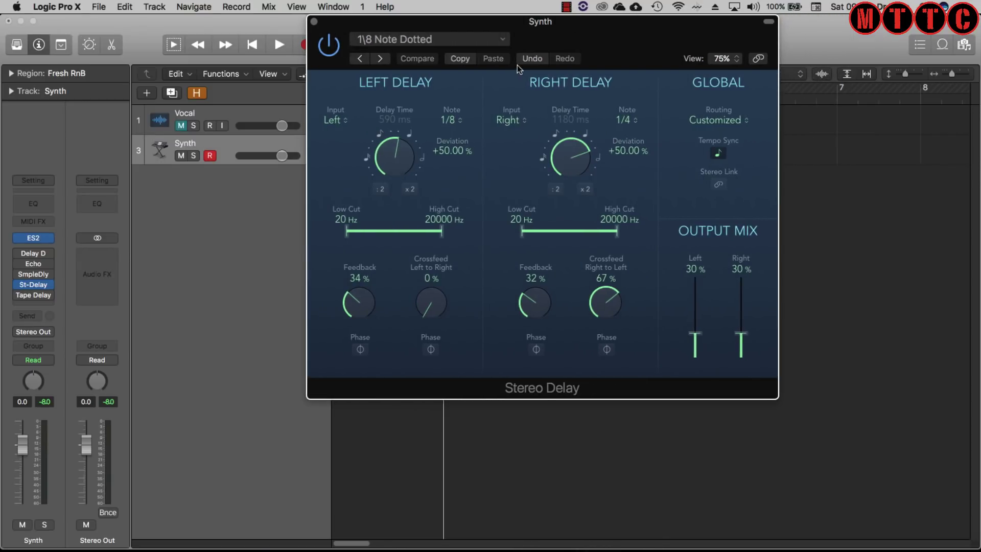
{"action": "key", "text": "space"}
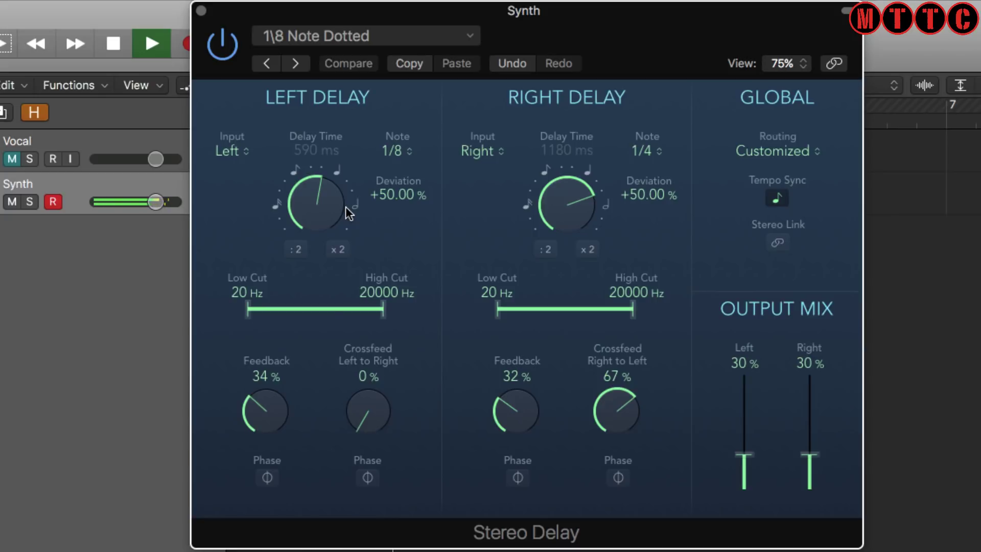
{"action": "left_click", "coordinate": [215, 49]}
{"action": "left_click", "coordinate": [215, 49]}
{"action": "key", "text": "space"}
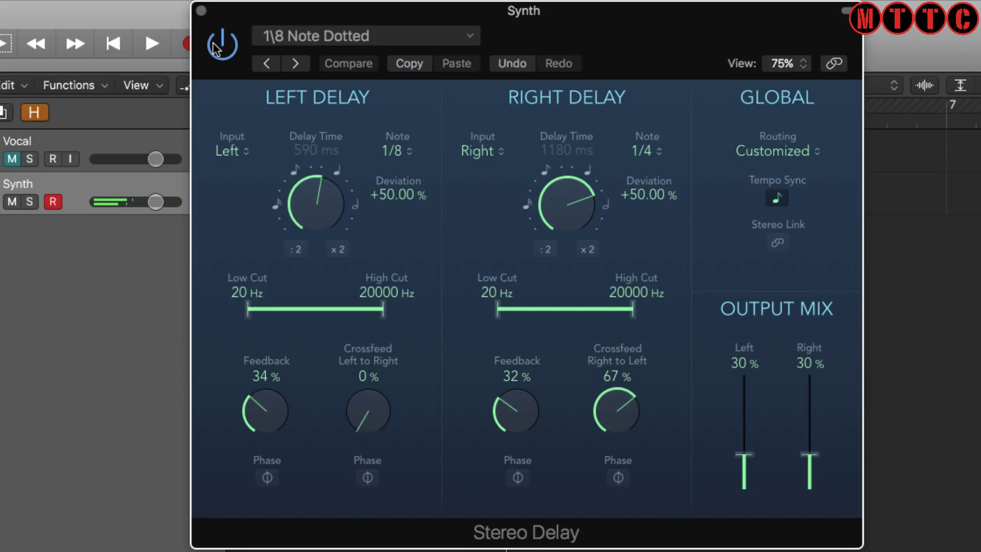
Reset the Stereo Delay to Factory Default and play it back.
{"action": "left_click", "coordinate": [328, 41]}
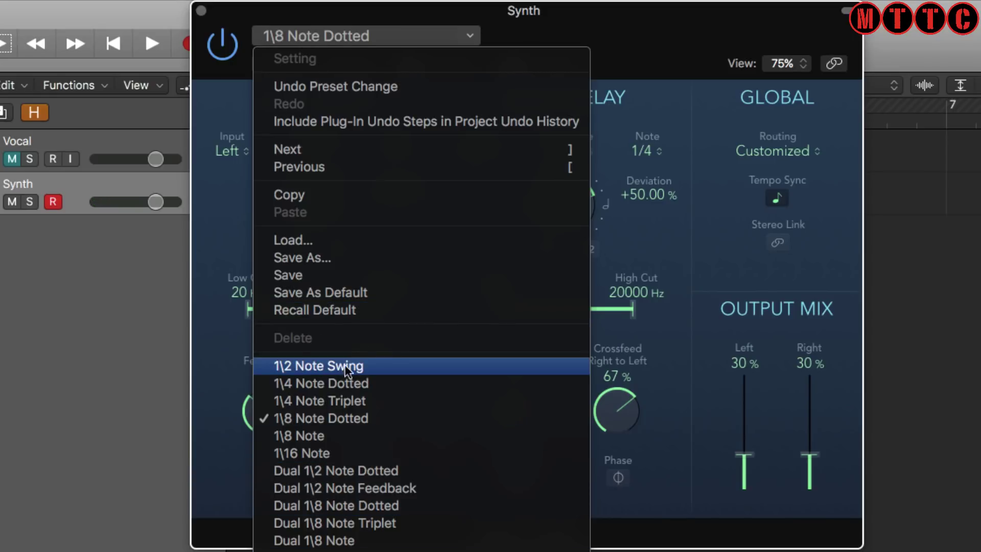
{"action": "left_click", "coordinate": [364, 310]}
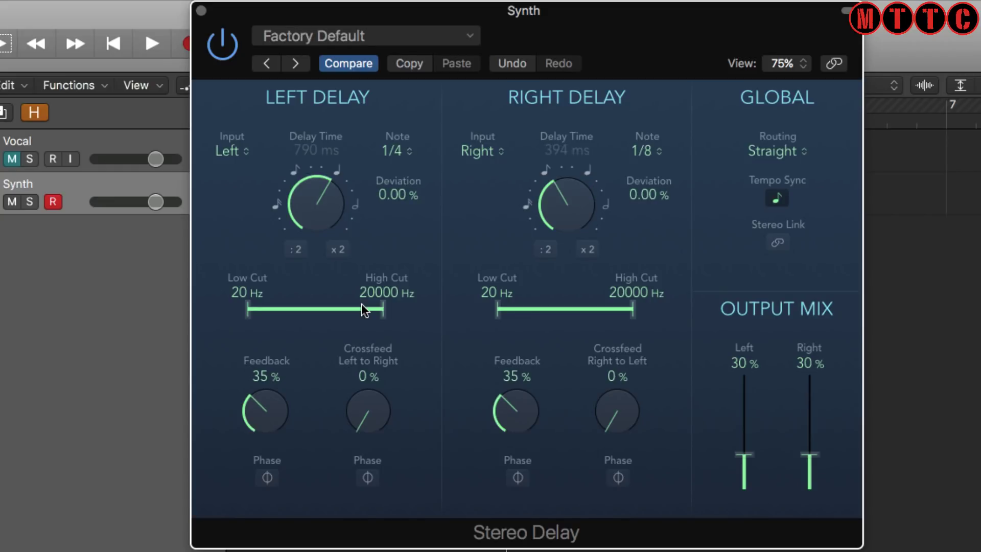
{"action": "key", "text": "space"}
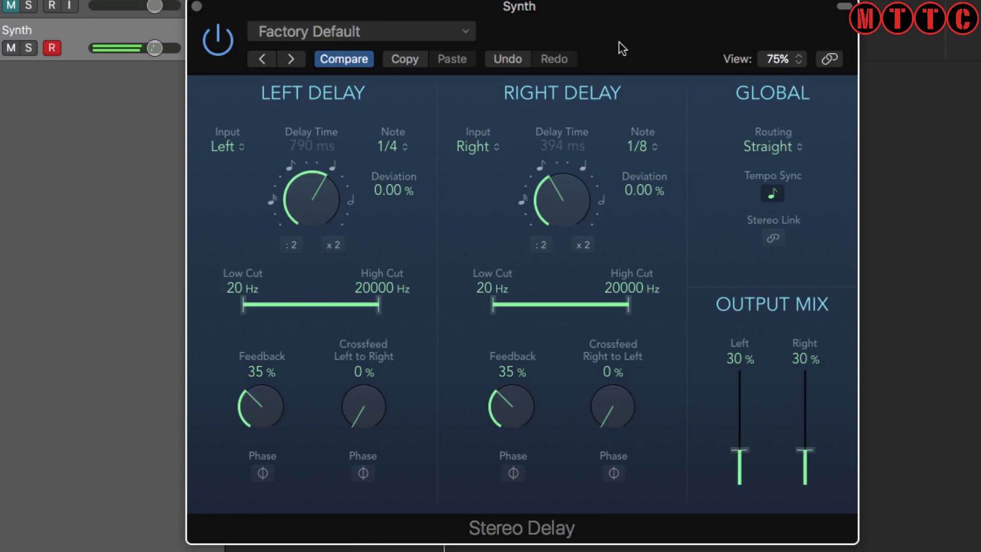
Close Stereo Delay, turn Synth's Sample Delay left delay to 2700 samples, then close it.
{"action": "left_click", "coordinate": [197, 6]}
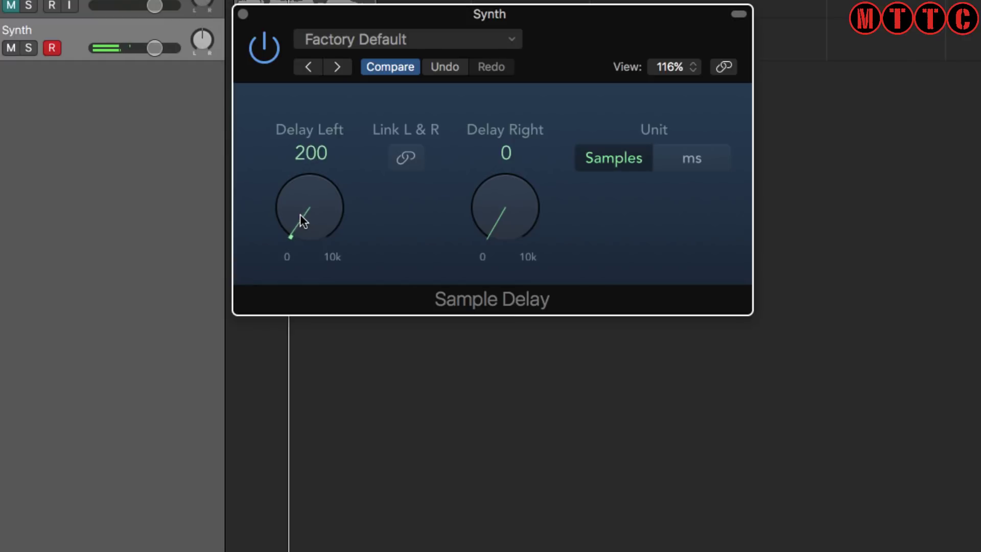
{"action": "left_click_drag", "start_coordinate": [299, 213], "coordinate": [295, 187]}
{"action": "left_click_drag", "start_coordinate": [574, 32], "coordinate": [529, 123]}
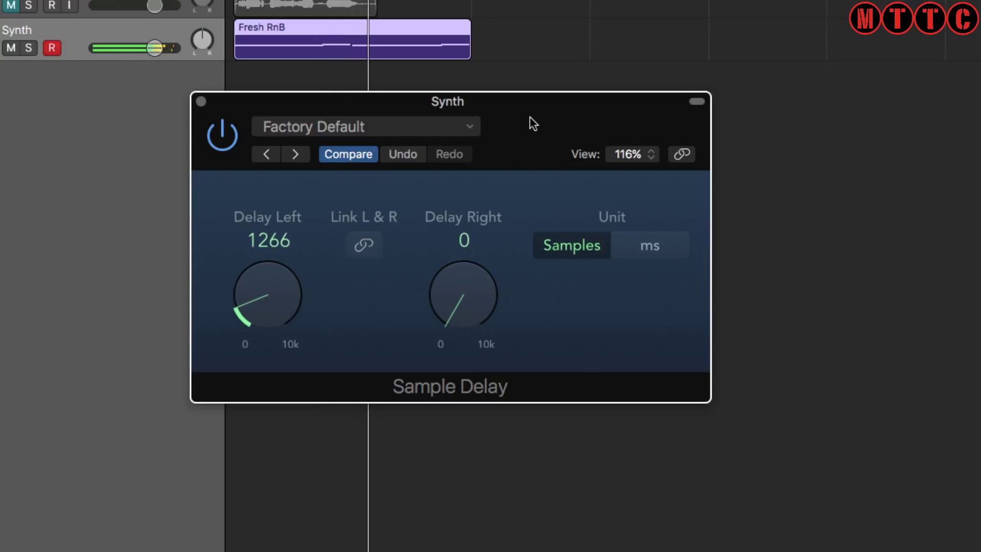
{"action": "left_click_drag", "start_coordinate": [293, 299], "coordinate": [248, 302]}
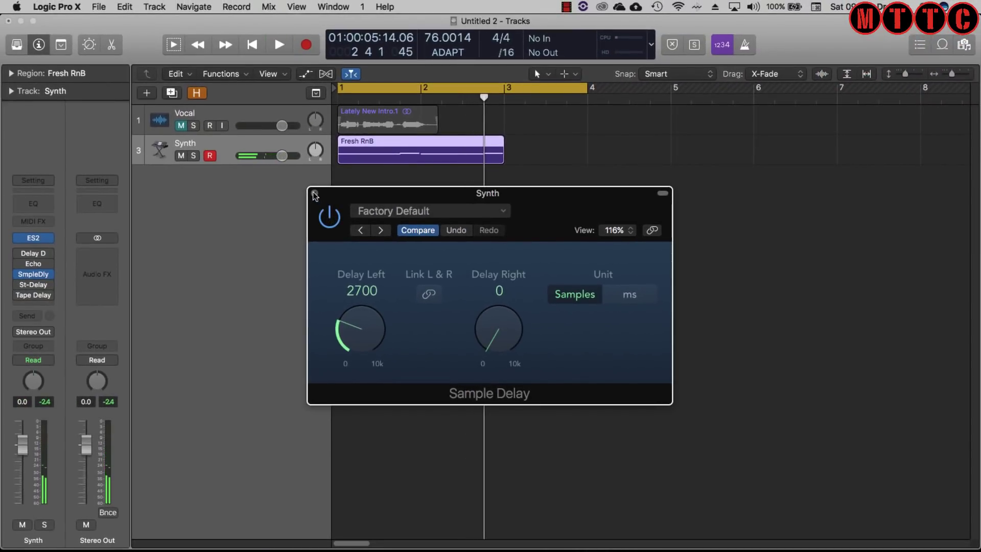
{"action": "left_click", "coordinate": [314, 193]}
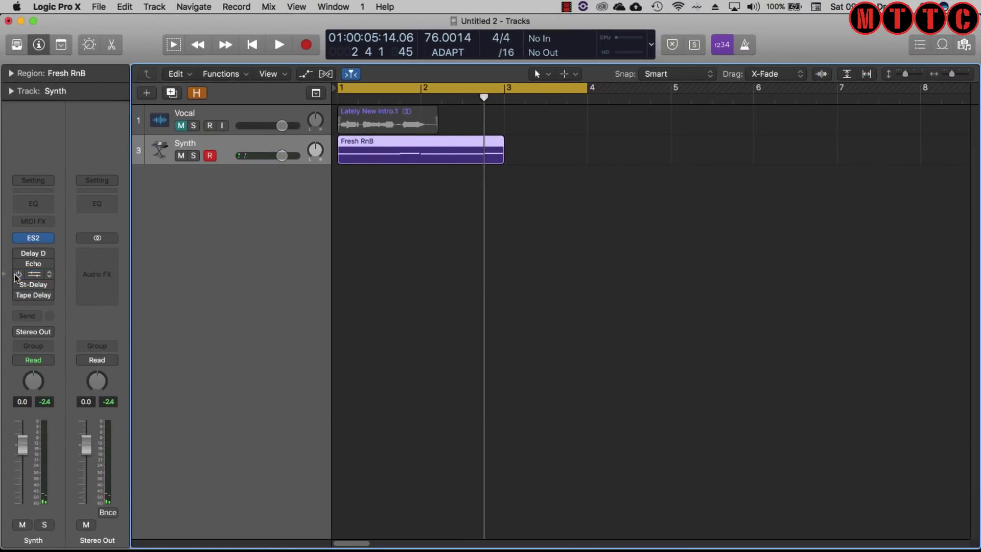
Load the 1\8 . Repeat preset (1/8 dotted, 27% feedback) on Synth's Echo, play it, then close.
{"action": "left_click", "coordinate": [29, 266]}
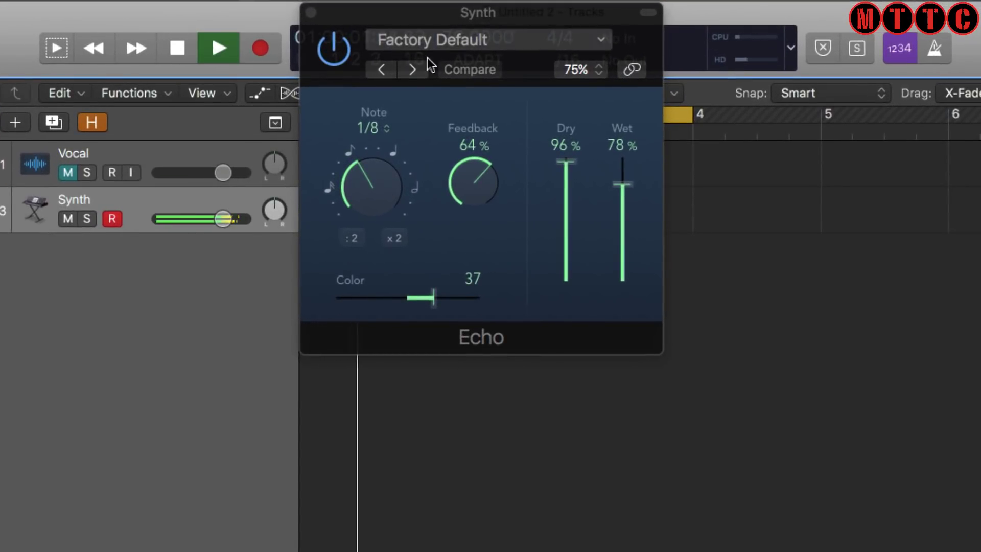
{"action": "left_click", "coordinate": [434, 41]}
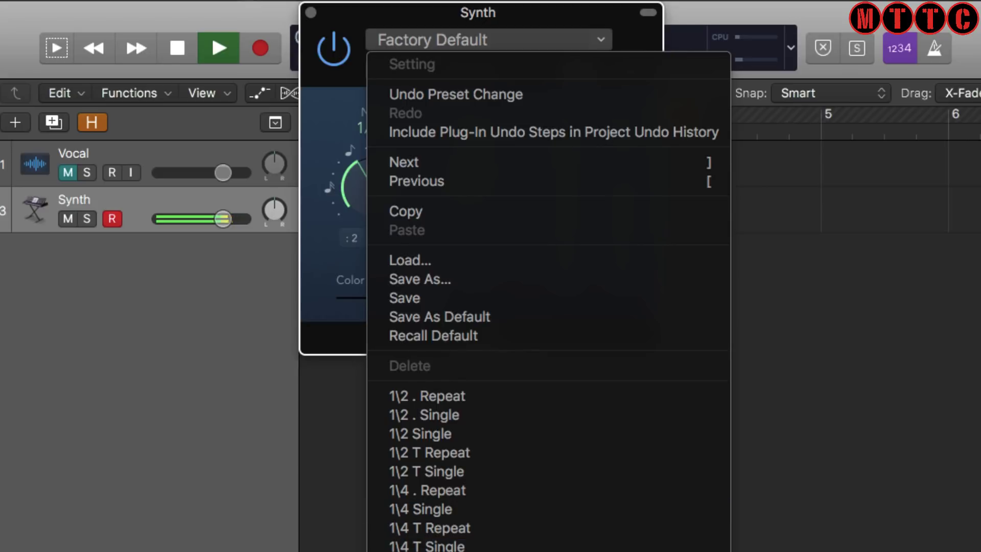
{"action": "left_click", "coordinate": [426, 549]}
{"action": "key", "text": "space"}
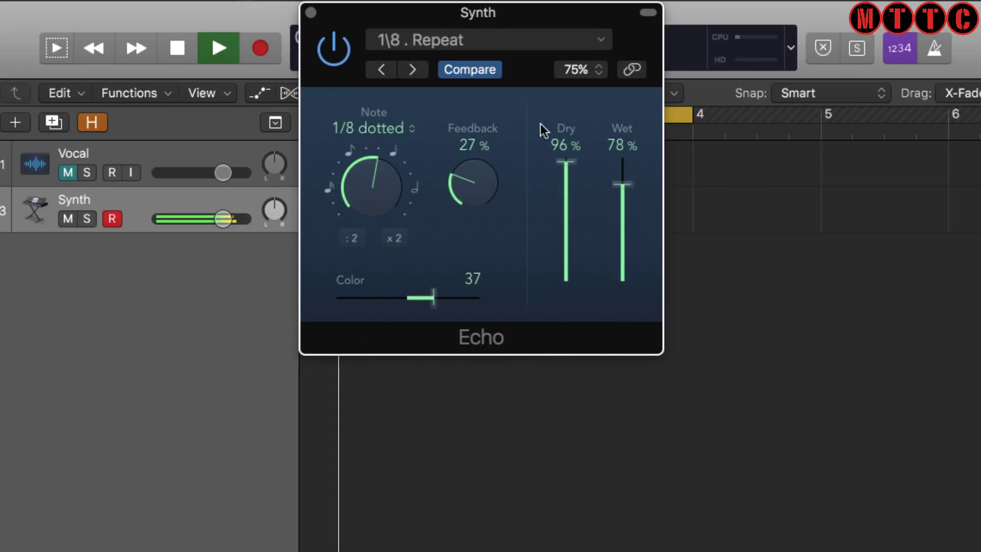
{"action": "left_click_drag", "start_coordinate": [511, 17], "coordinate": [592, 287]}
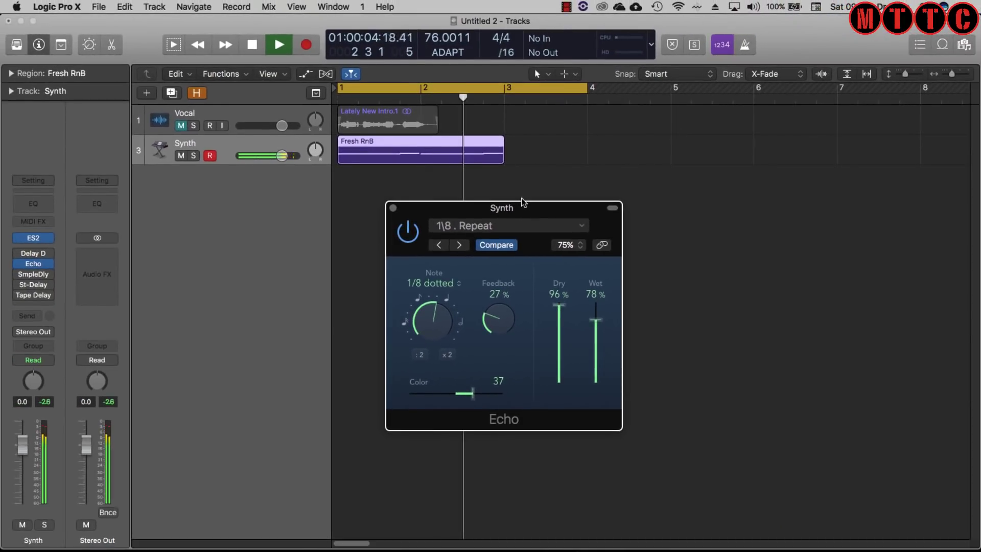
{"action": "left_click", "coordinate": [392, 207]}
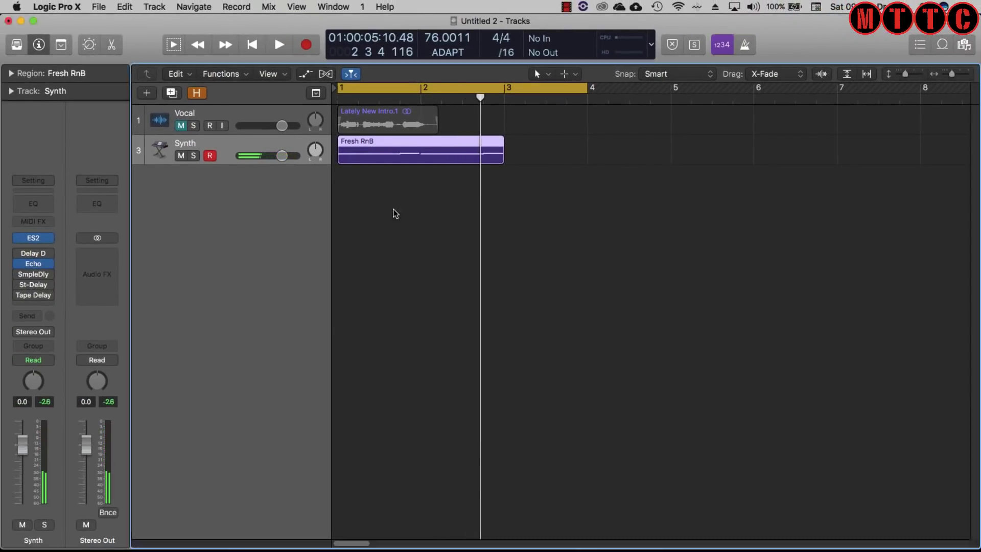
Load the Warped > Speared preset in the Synth track's Delay Designer.
{"action": "left_click", "coordinate": [32, 254]}
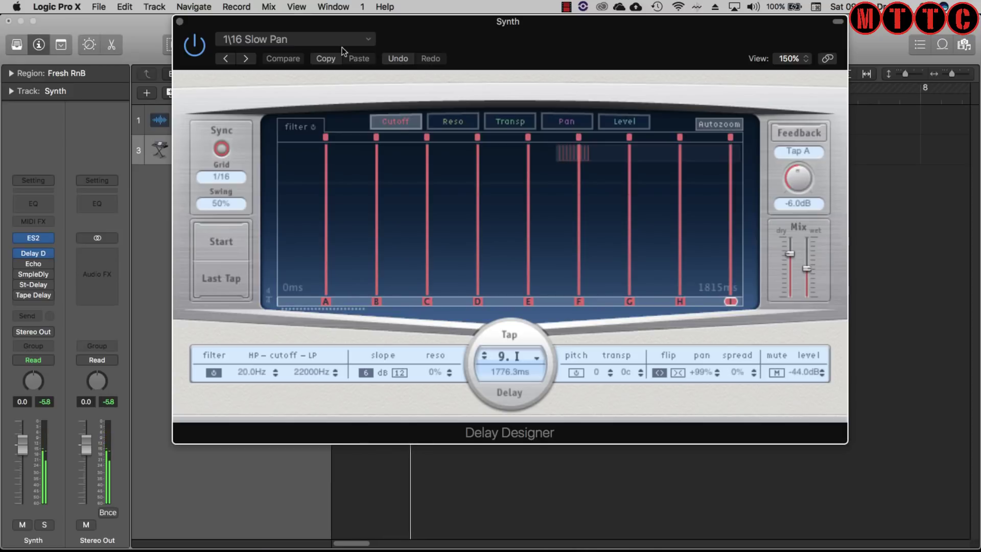
{"action": "left_click_drag", "start_coordinate": [369, 25], "coordinate": [373, 119]}
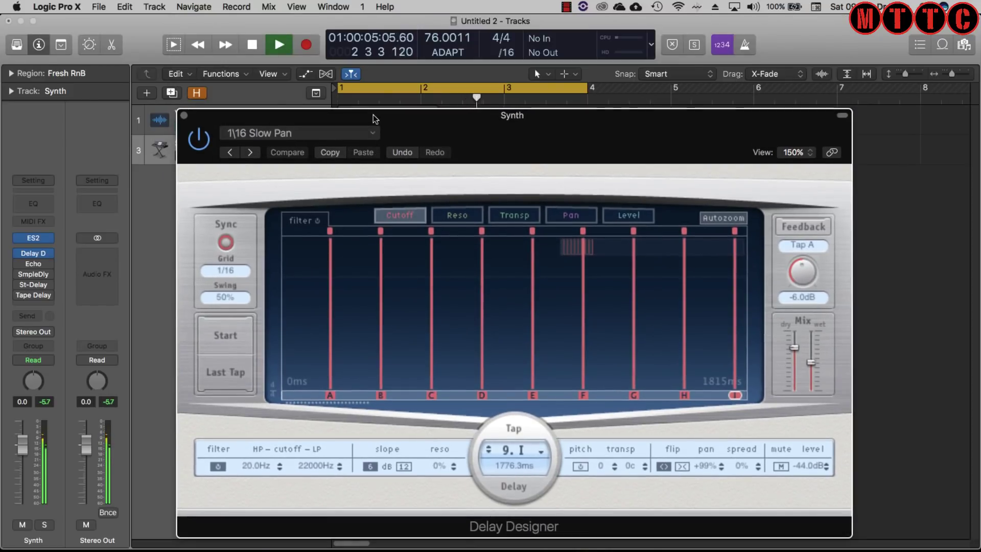
{"action": "left_click", "coordinate": [352, 134]}
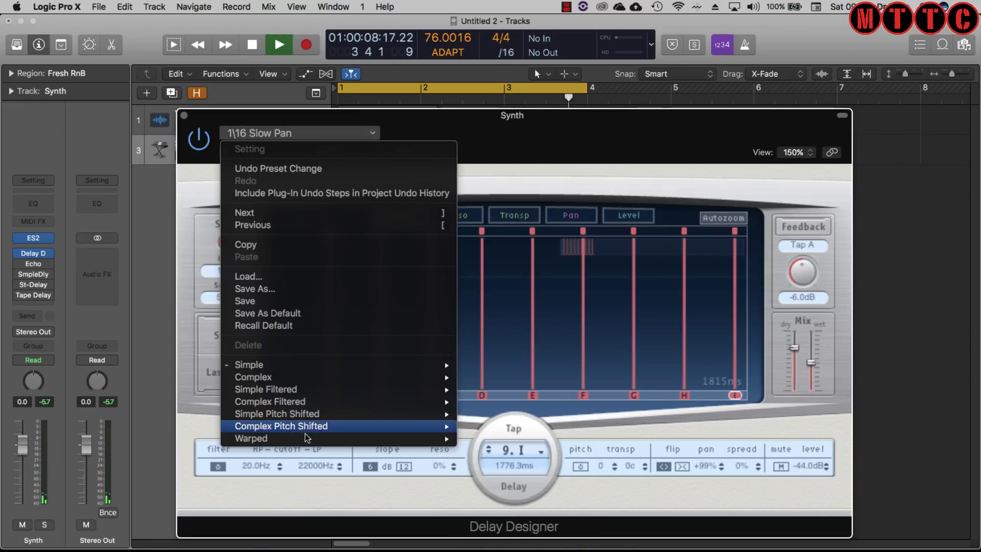
{"action": "mouse_move", "coordinate": [332, 438]}
{"action": "left_click", "coordinate": [513, 452]}
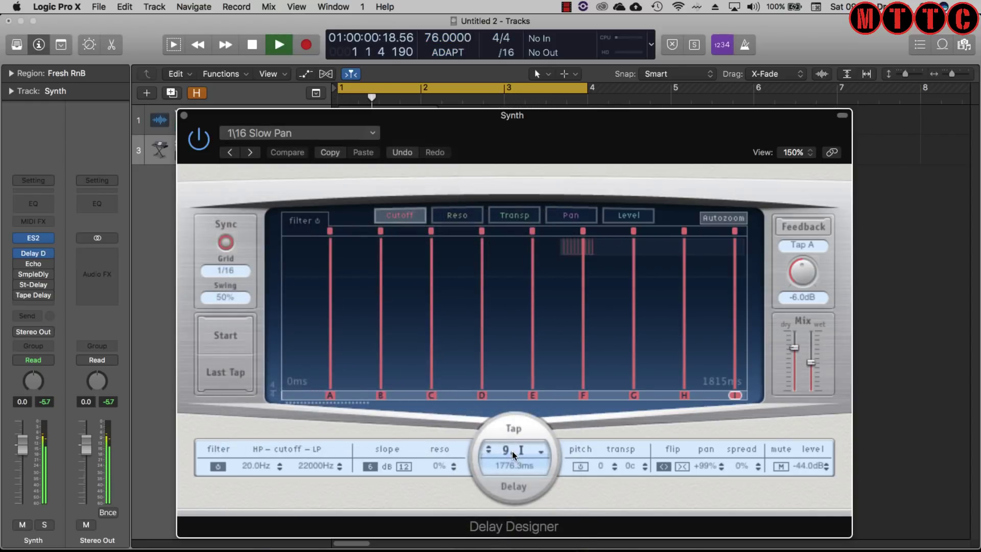
Step forward to the Spider Webs preset and close Delay Designer.
{"action": "left_click_drag", "start_coordinate": [574, 127], "coordinate": [593, 31]}
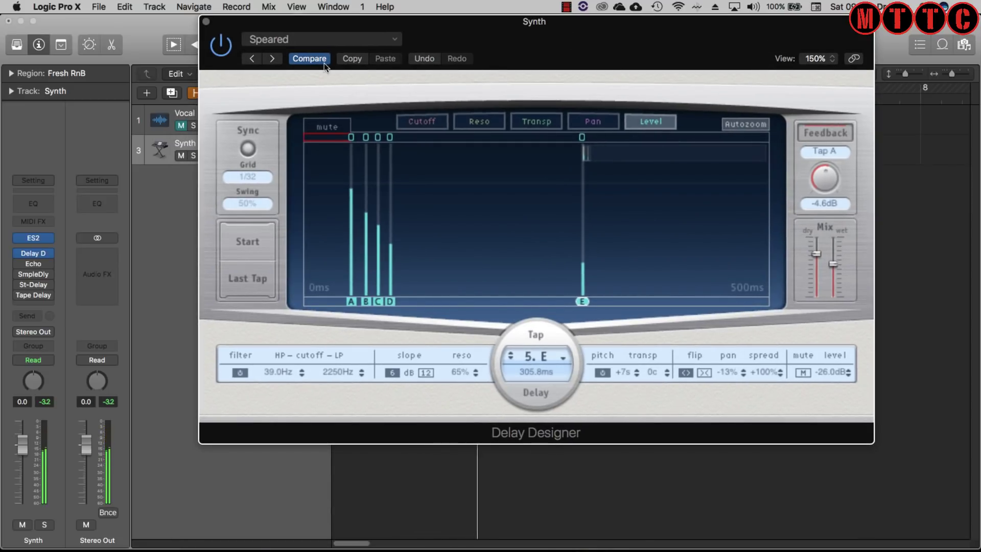
{"action": "left_click", "coordinate": [279, 59]}
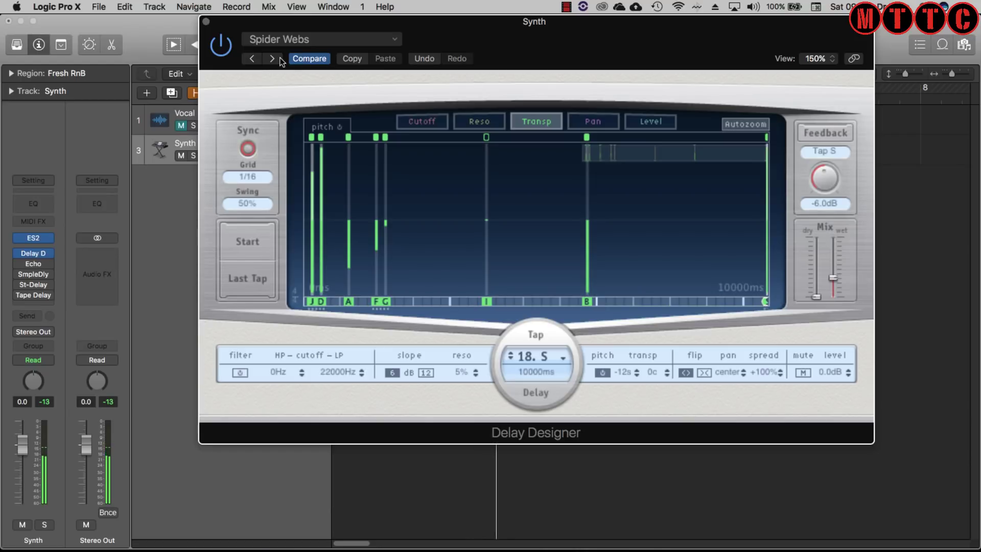
{"action": "left_click_drag", "start_coordinate": [457, 21], "coordinate": [429, 4]}
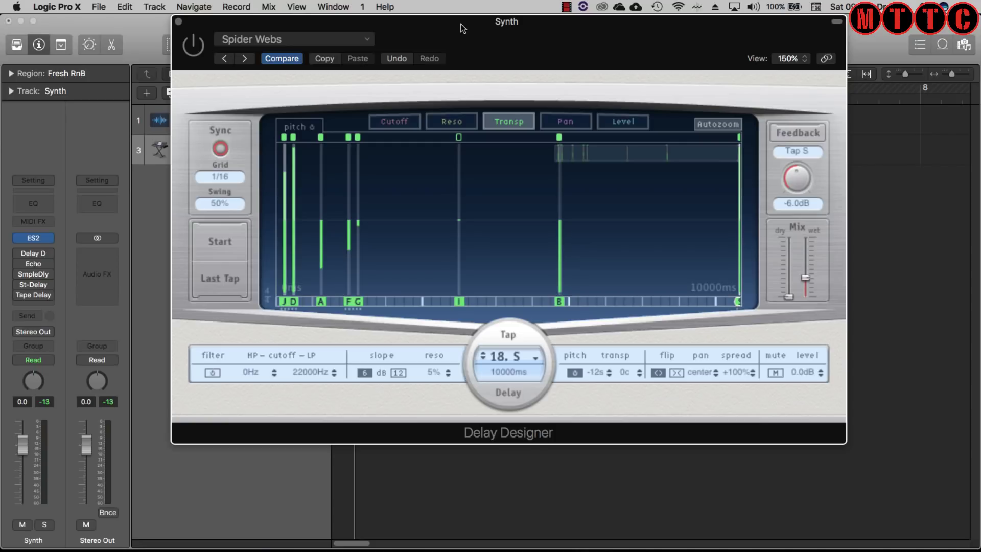
{"action": "left_click_drag", "start_coordinate": [463, 28], "coordinate": [469, 15]}
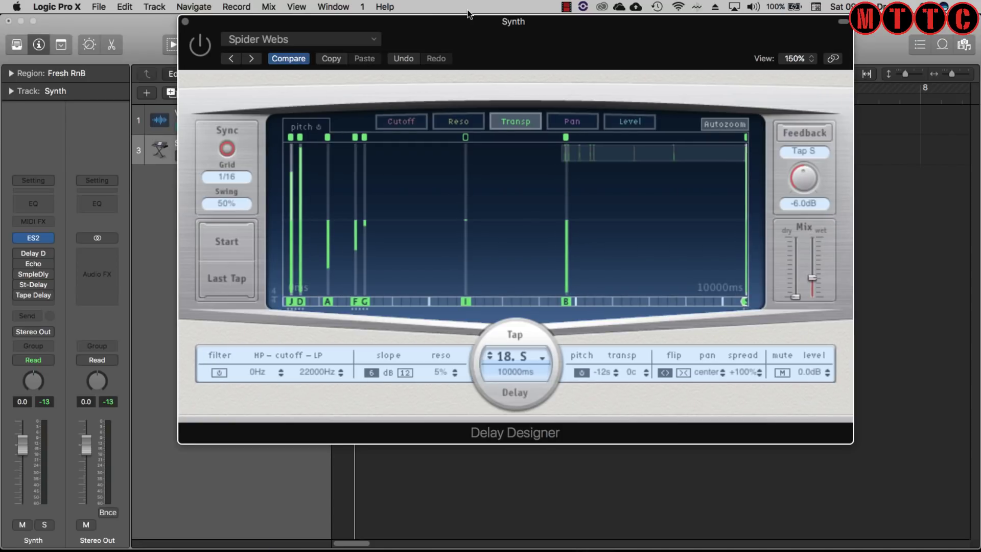
{"action": "left_click", "coordinate": [187, 23]}
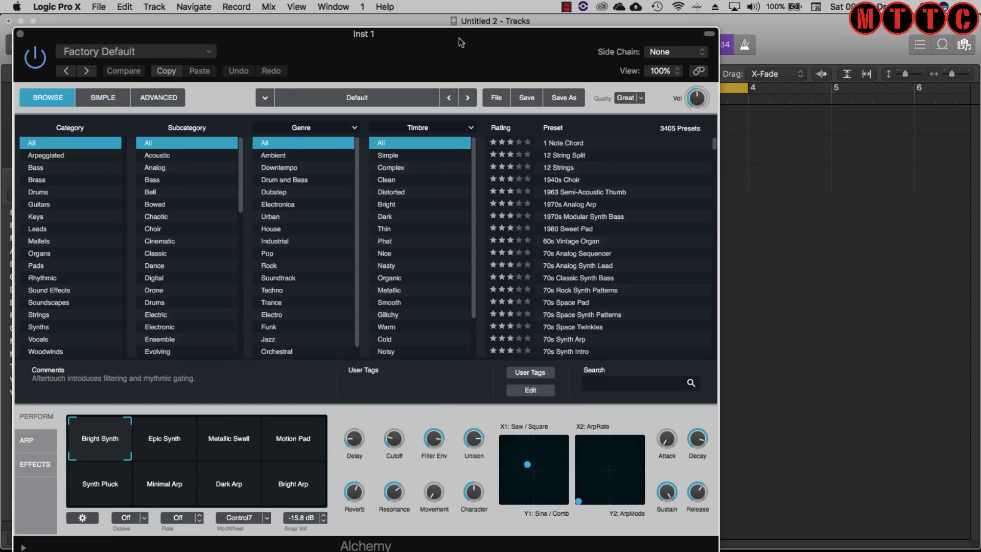
Insert a Stereo Delay (Stereo) in the Audio FX slot below Alchemy on Inst 1.
{"action": "left_click_drag", "start_coordinate": [458, 38], "coordinate": [474, 25]}
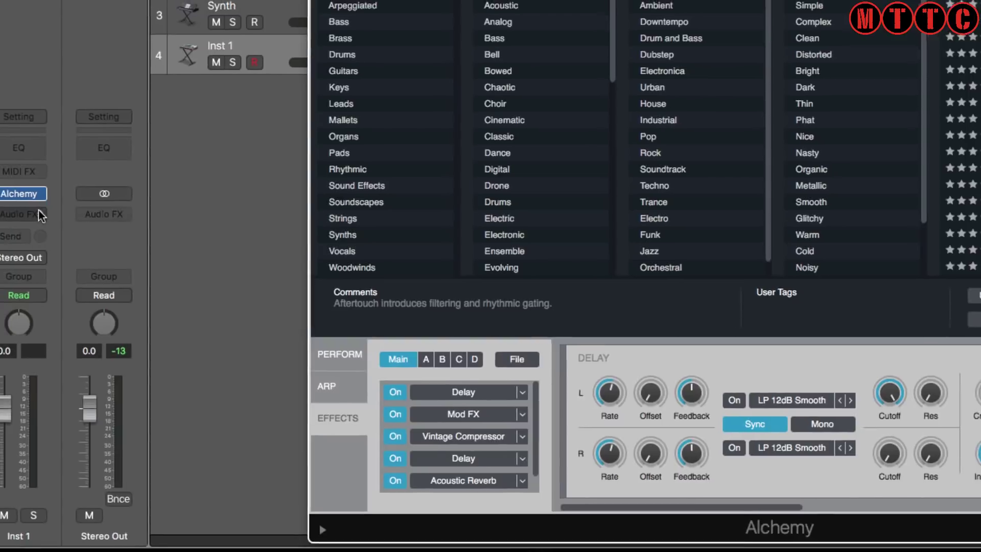
{"action": "left_click", "coordinate": [39, 210]}
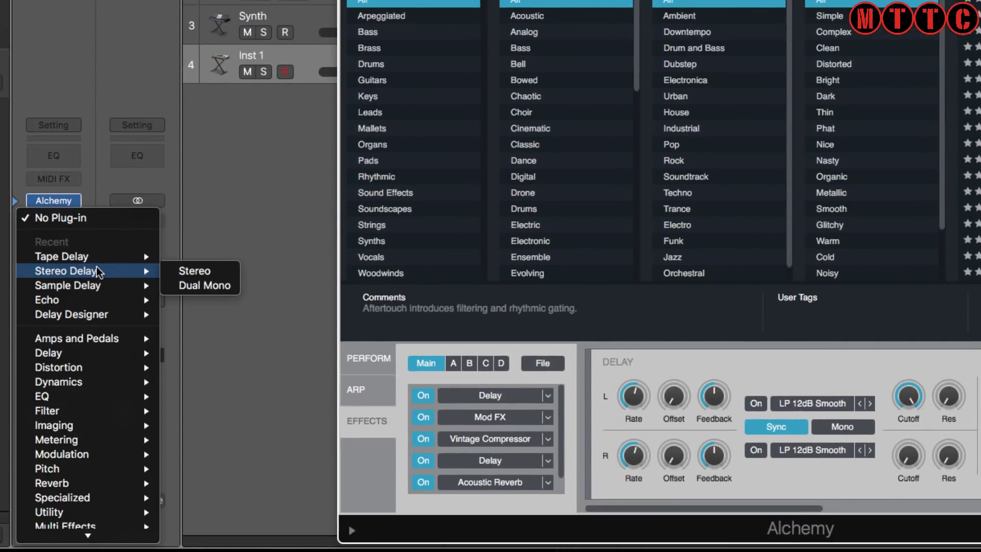
{"action": "left_click", "coordinate": [187, 272]}
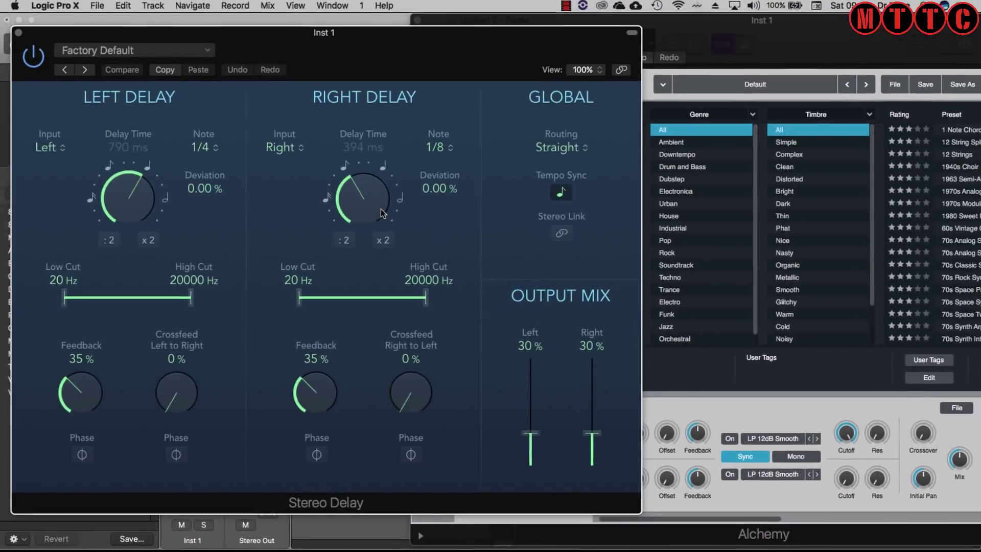
{"action": "left_click_drag", "start_coordinate": [291, 37], "coordinate": [349, 6]}
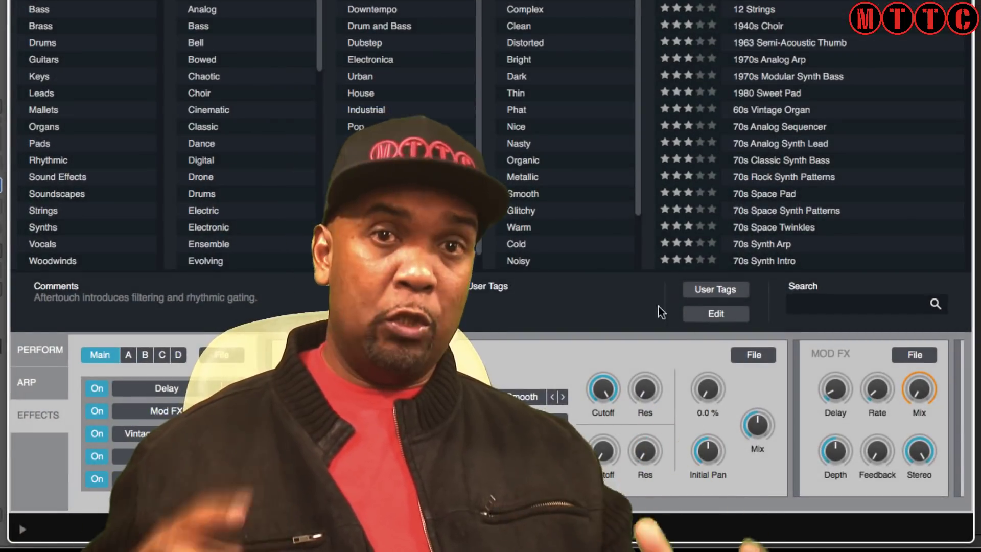
Insert Stereo Delay > Stereo after Alchemy on Inst 1 and close the St-Delay window.
{"action": "mouse_move", "coordinate": [645, 389]}
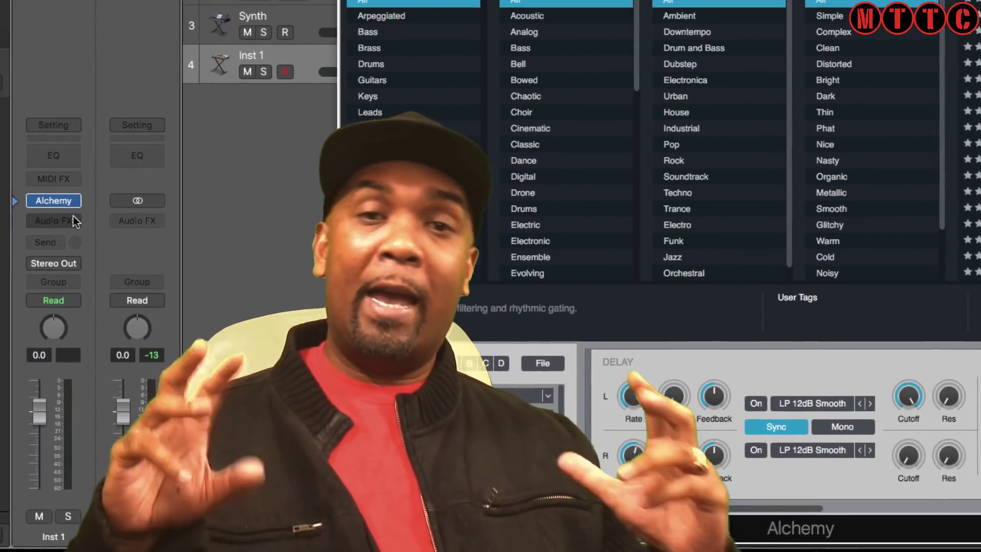
{"action": "left_click", "coordinate": [72, 219]}
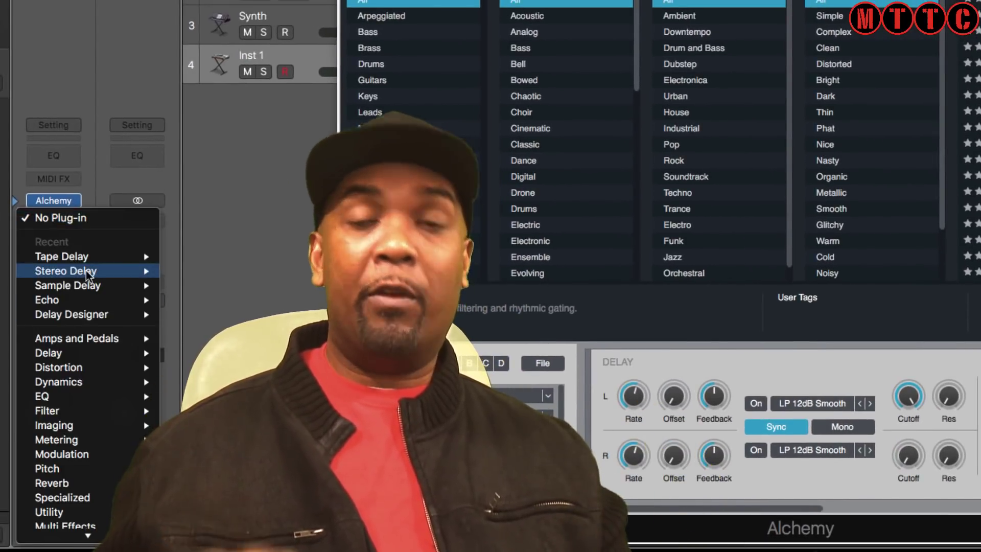
{"action": "mouse_move", "coordinate": [99, 272]}
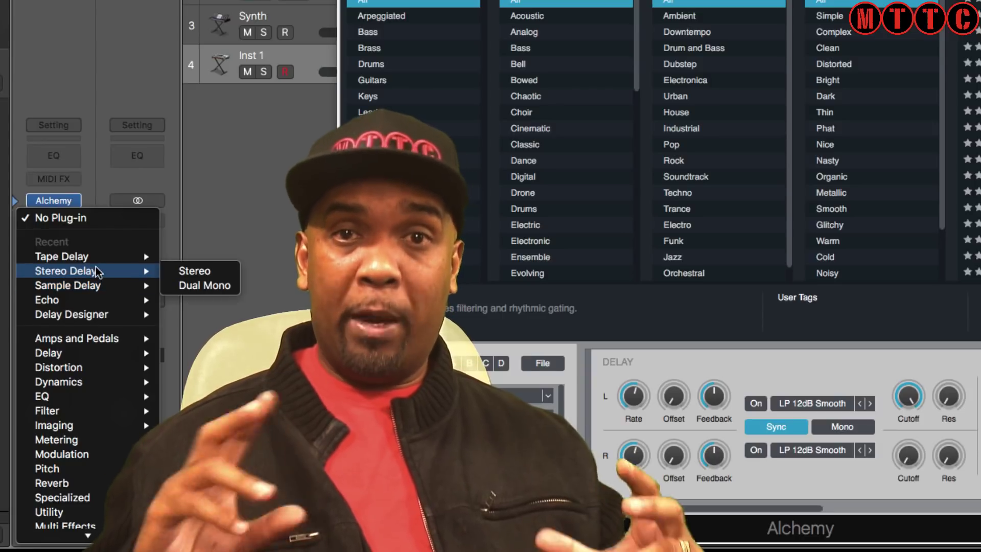
{"action": "left_click", "coordinate": [187, 271]}
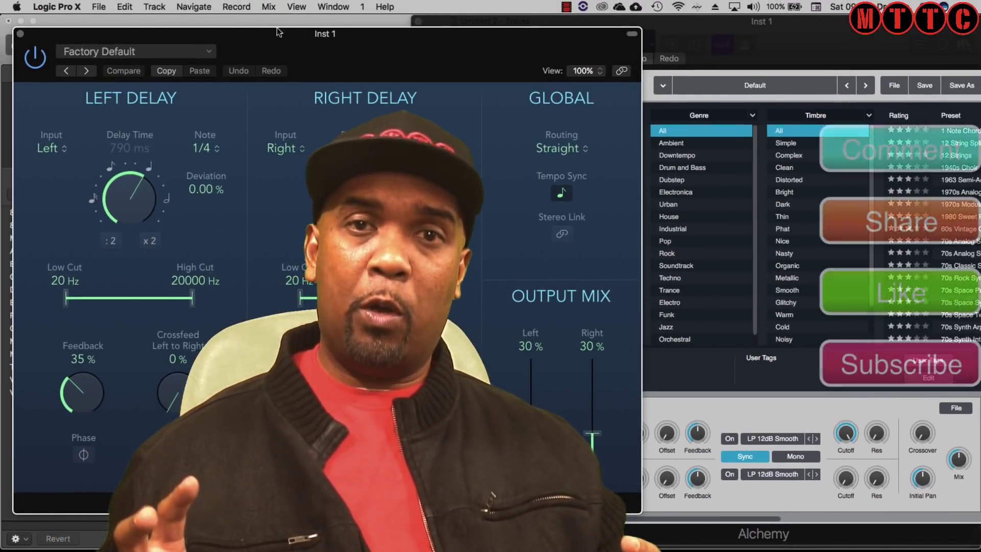
{"action": "left_click_drag", "start_coordinate": [296, 26], "coordinate": [346, 1]}
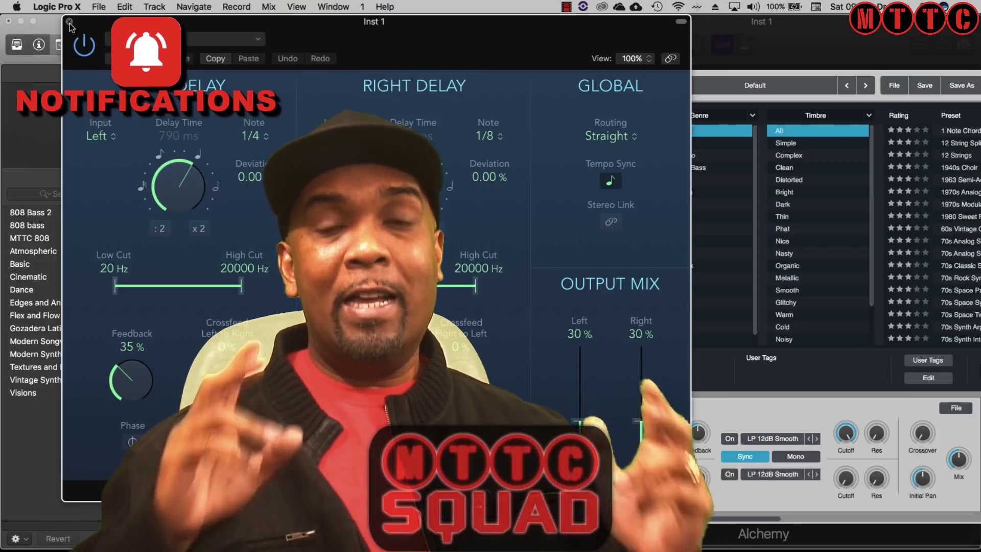
{"action": "left_click", "coordinate": [70, 22]}
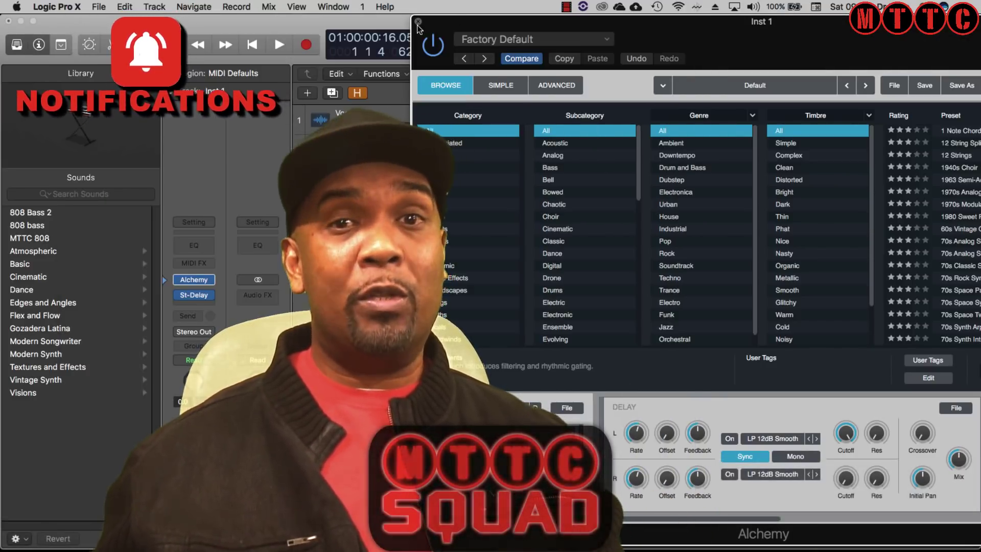